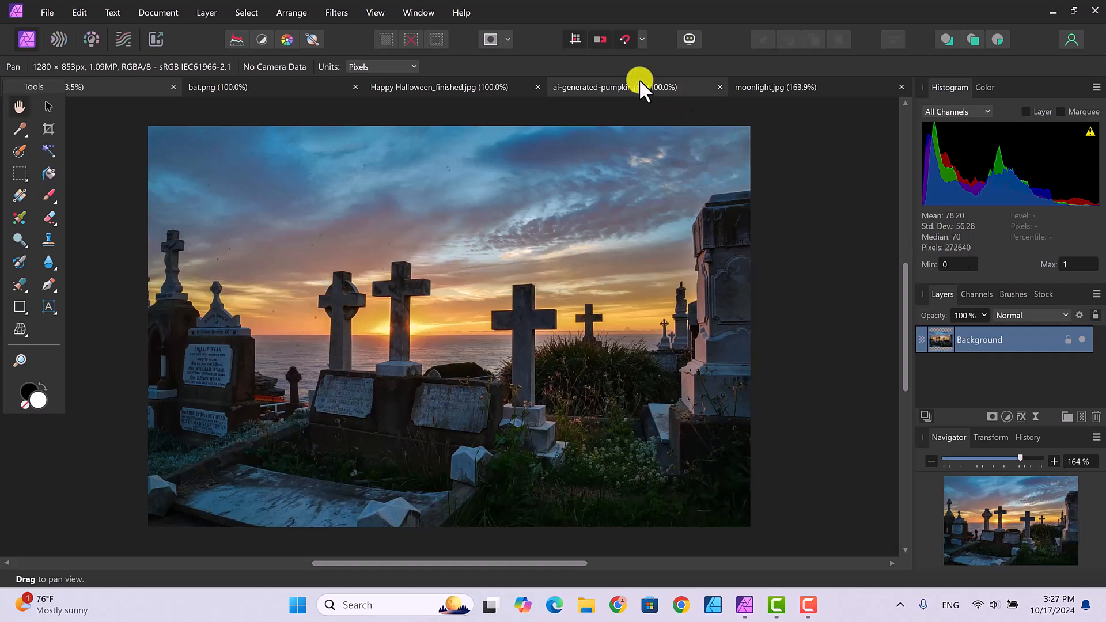
Review the open moonlight, pumpkin, finished Halloween and bat images, ending on the graveyard photo.
left_click(765, 91)
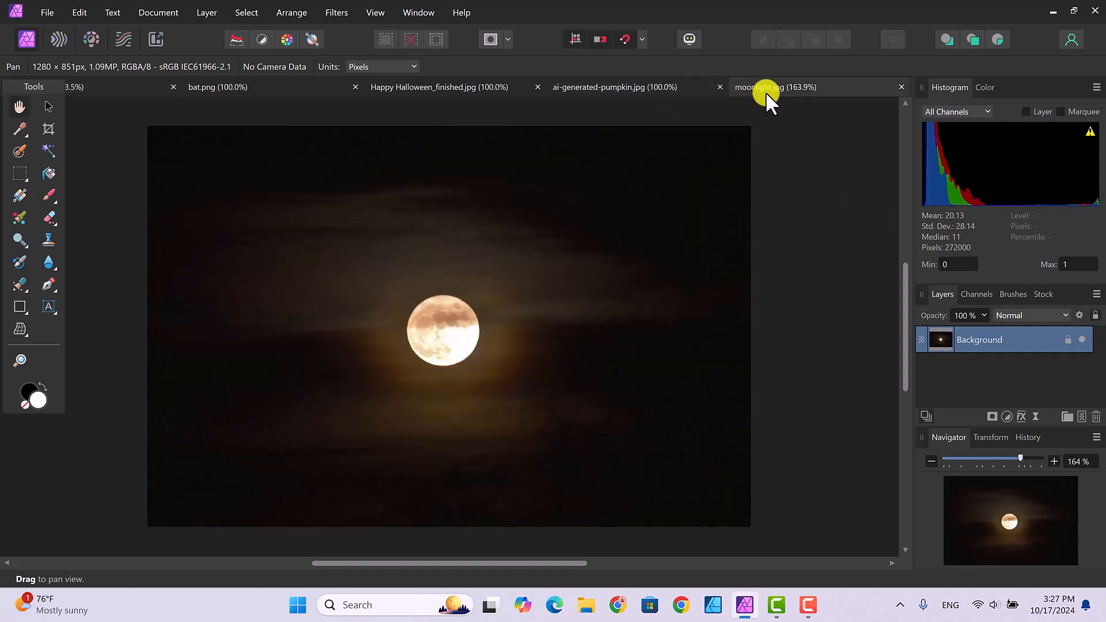
left_click(654, 84)
left_click(468, 85)
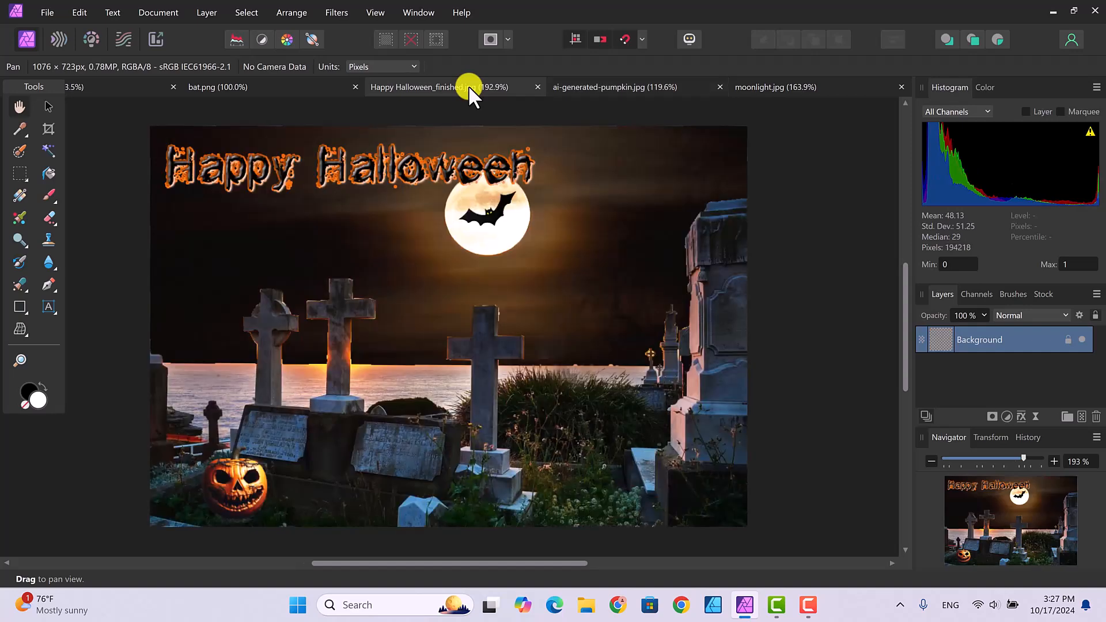
left_click(272, 86)
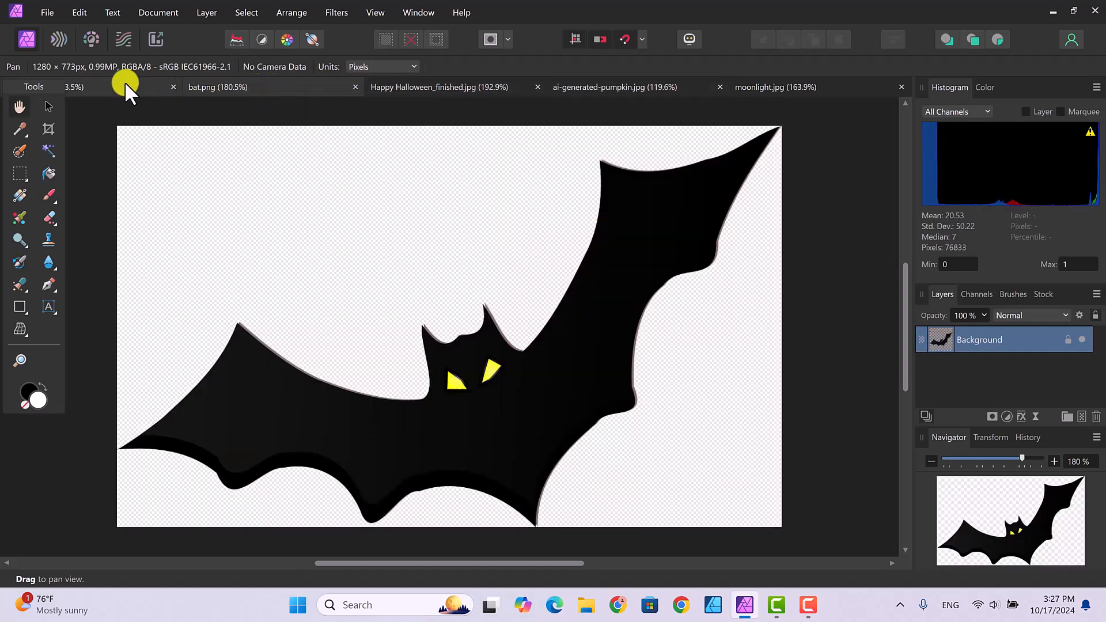
left_click(124, 83)
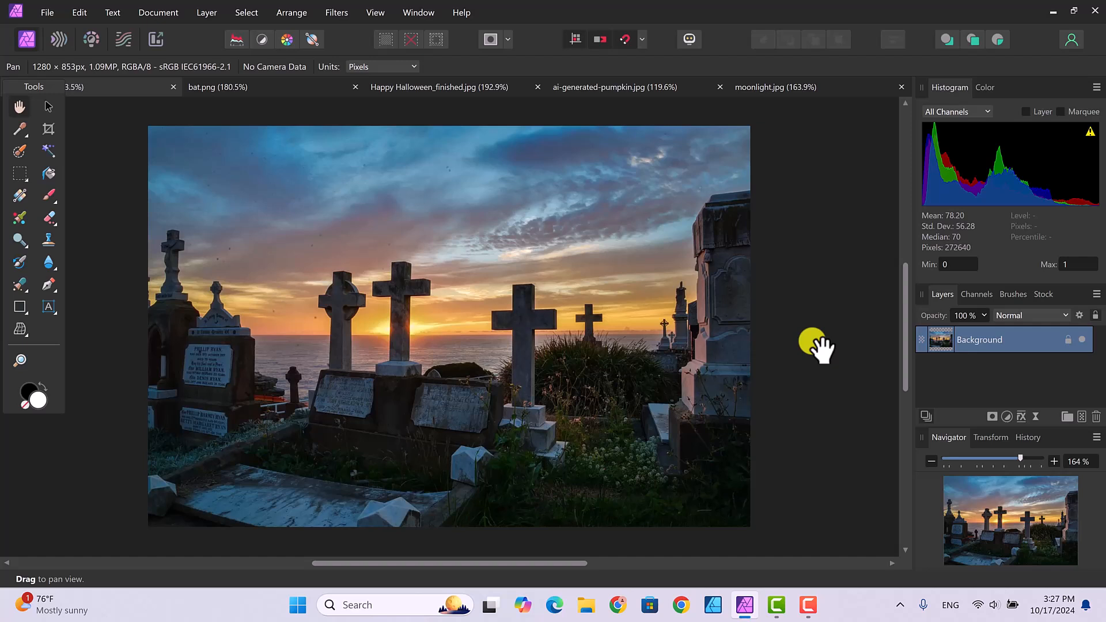
Crop the graveyard photo to 1105 x 726 px, trimming its left side, top and bottom edges.
left_click(49, 130)
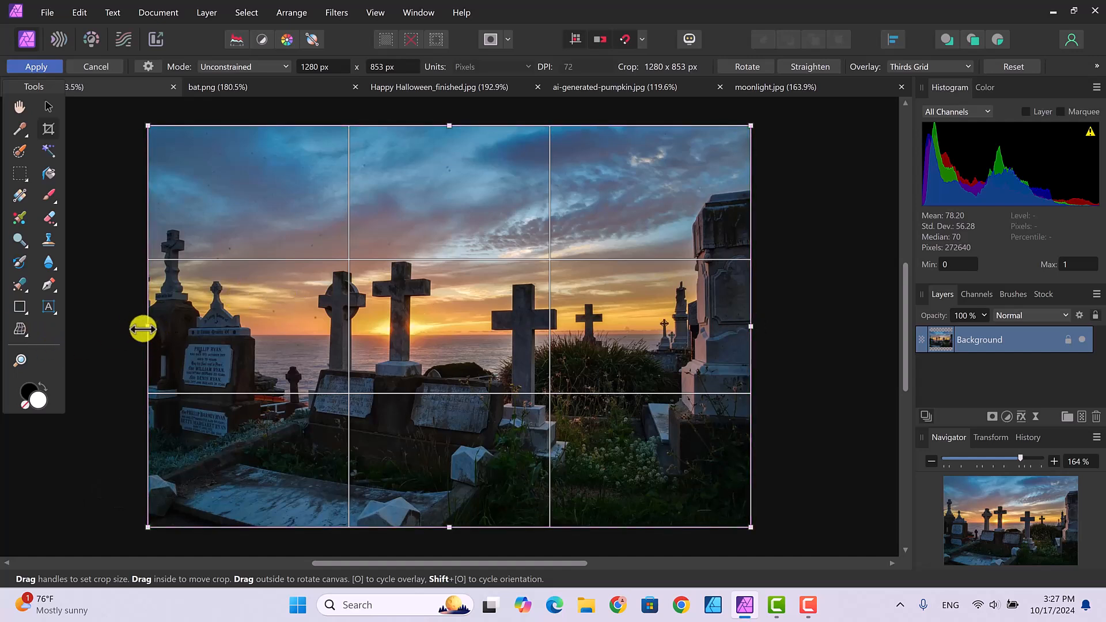
left_click_drag(143, 329, 240, 340)
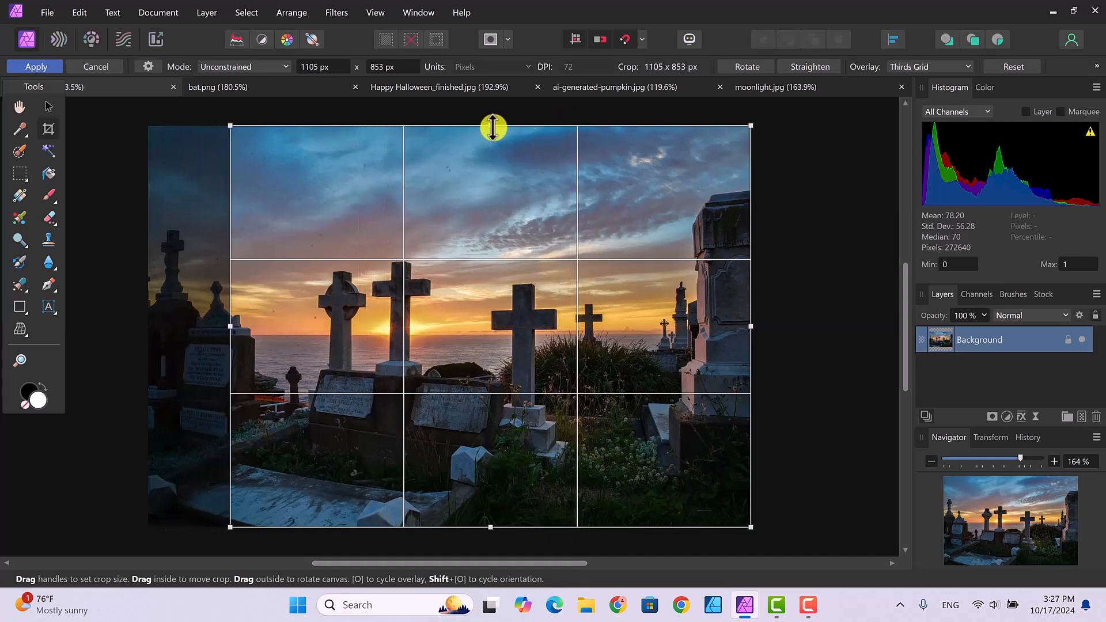
left_click_drag(489, 126, 489, 135)
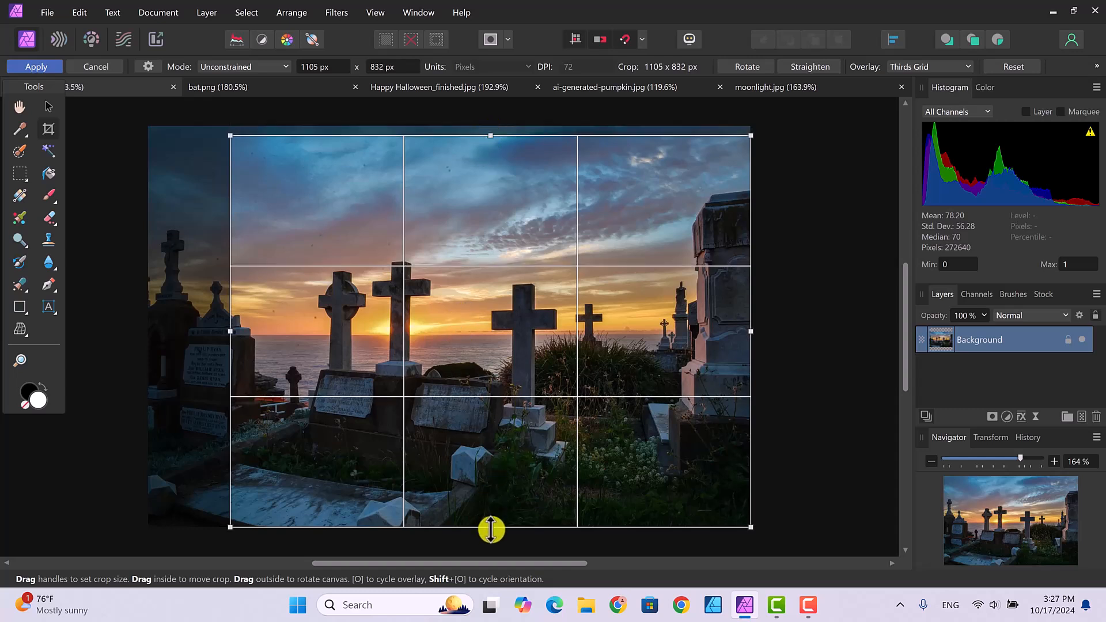
left_click_drag(489, 526, 490, 476)
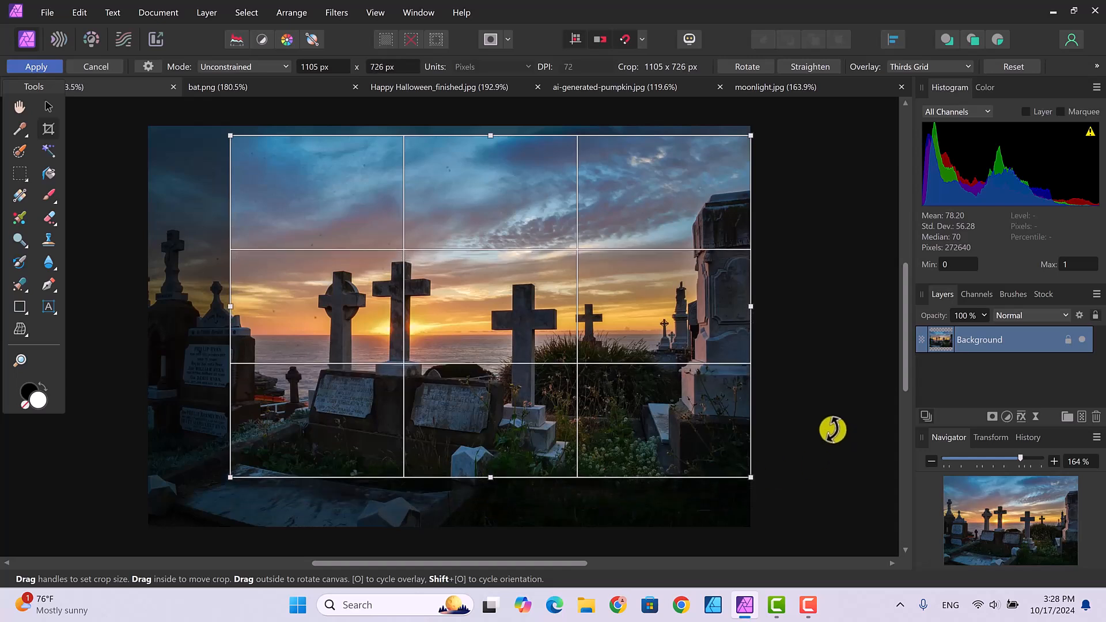
key("Return")
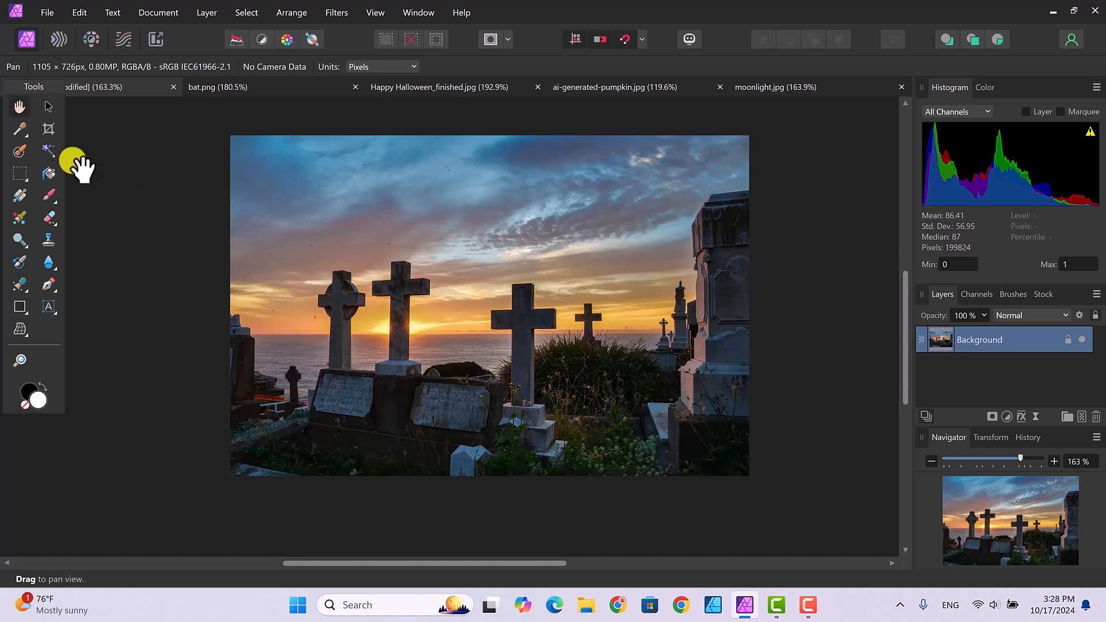
Try to straighten the graveyard photo along the sea horizon and fine-tune its rotation by hand.
left_click(49, 129)
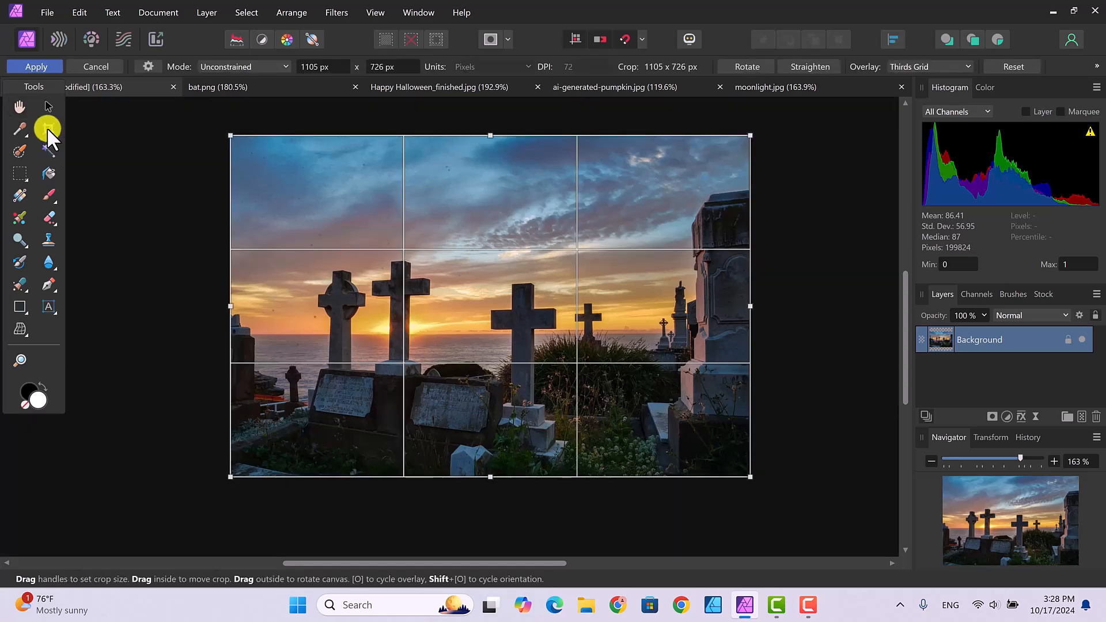
left_click(802, 65)
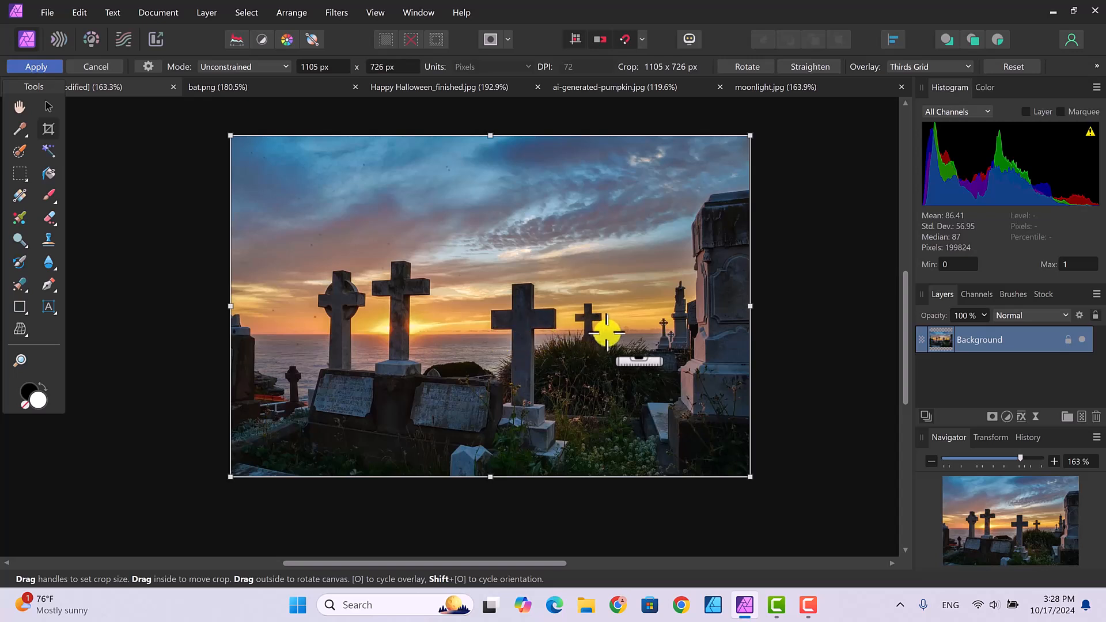
left_click_drag(607, 332, 642, 332)
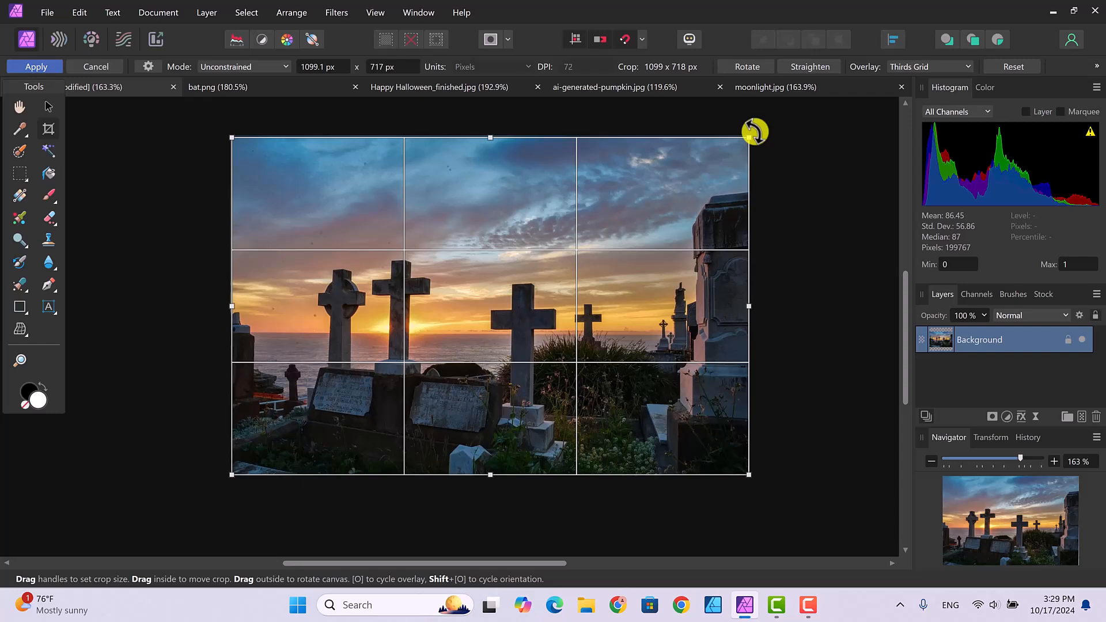
left_click_drag(754, 132, 755, 136)
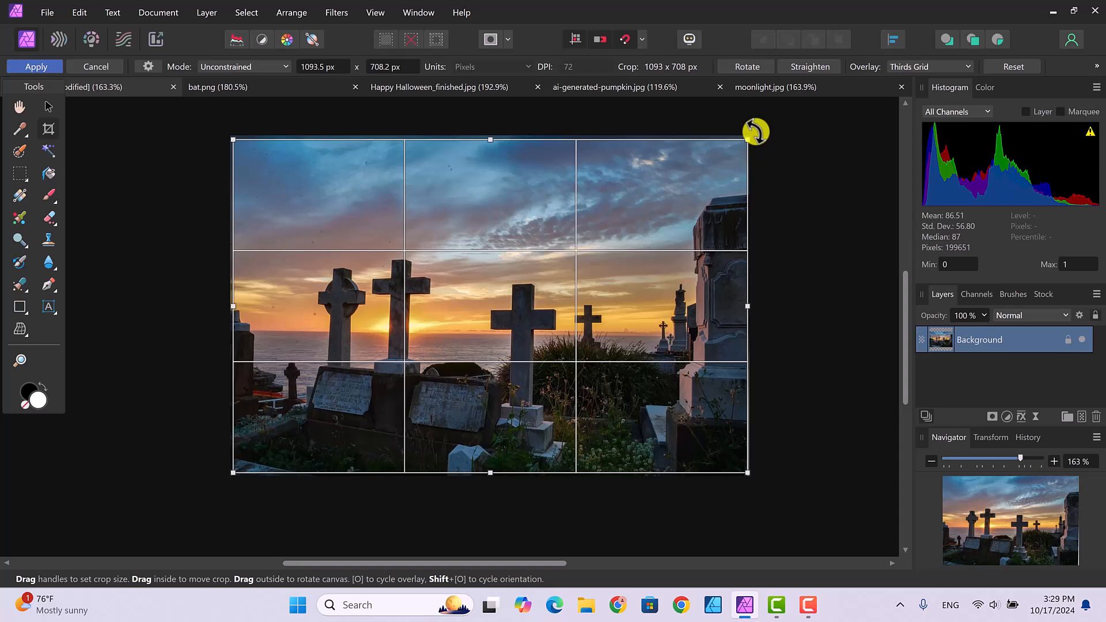
left_click_drag(752, 133, 752, 134)
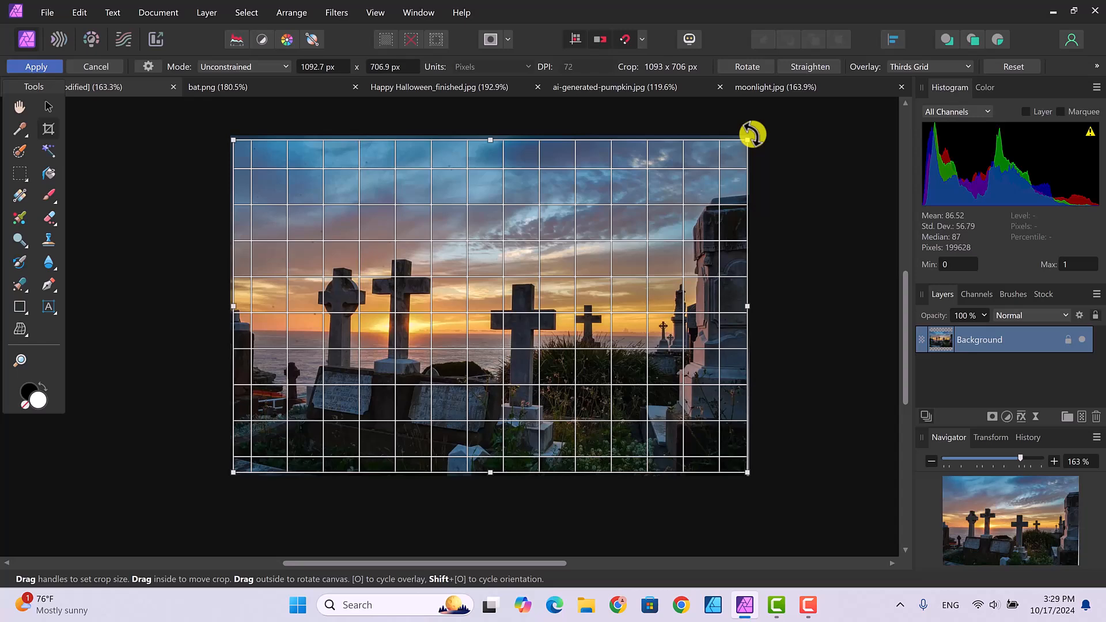
left_click_drag(752, 134, 752, 134)
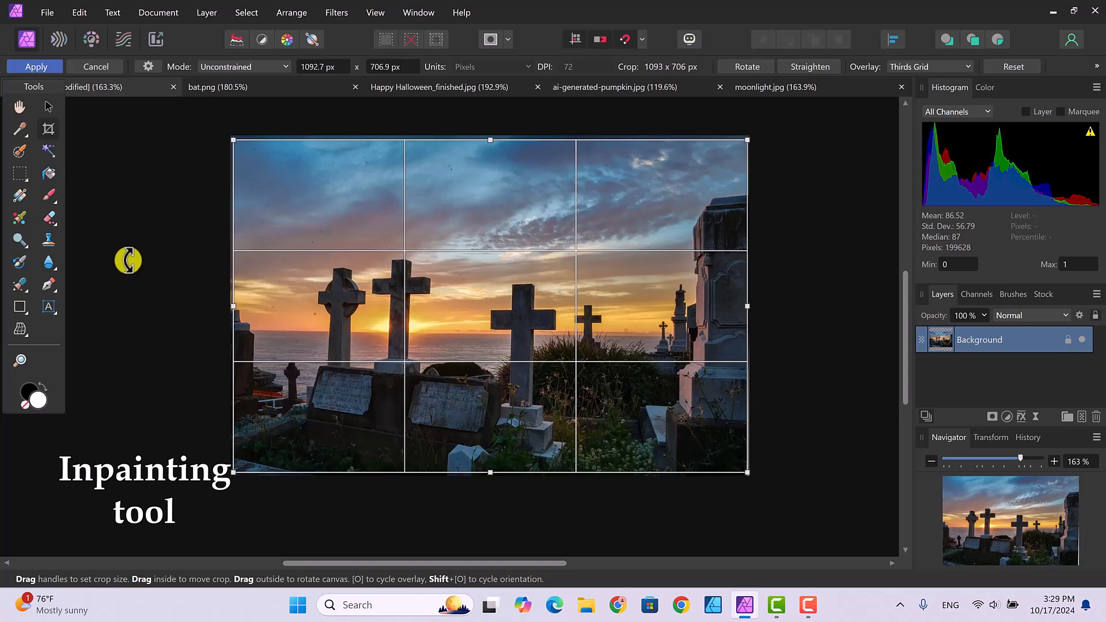
Paint away the small dark grave marker left of the crosses using the Inpainting Brush at 50 px width.
left_click(22, 287)
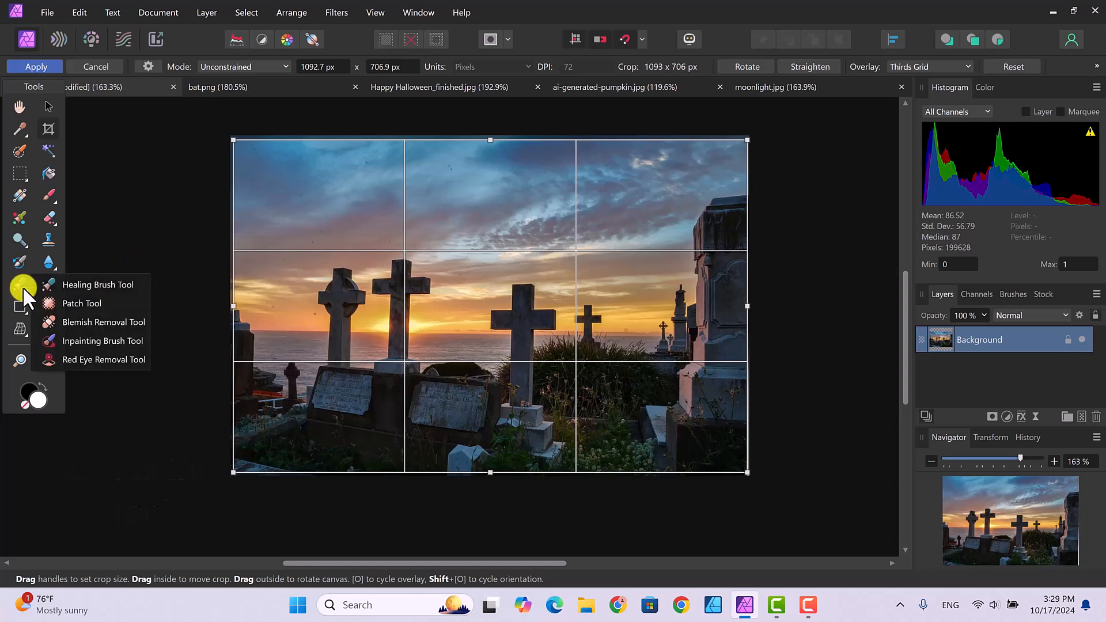
left_click(79, 340)
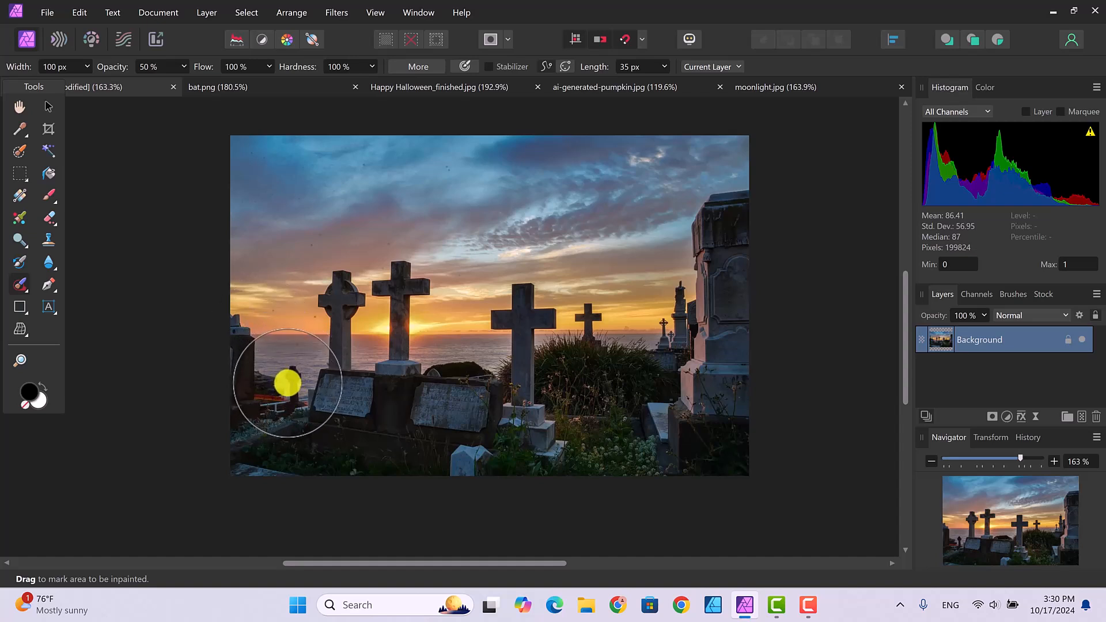
left_click(68, 68)
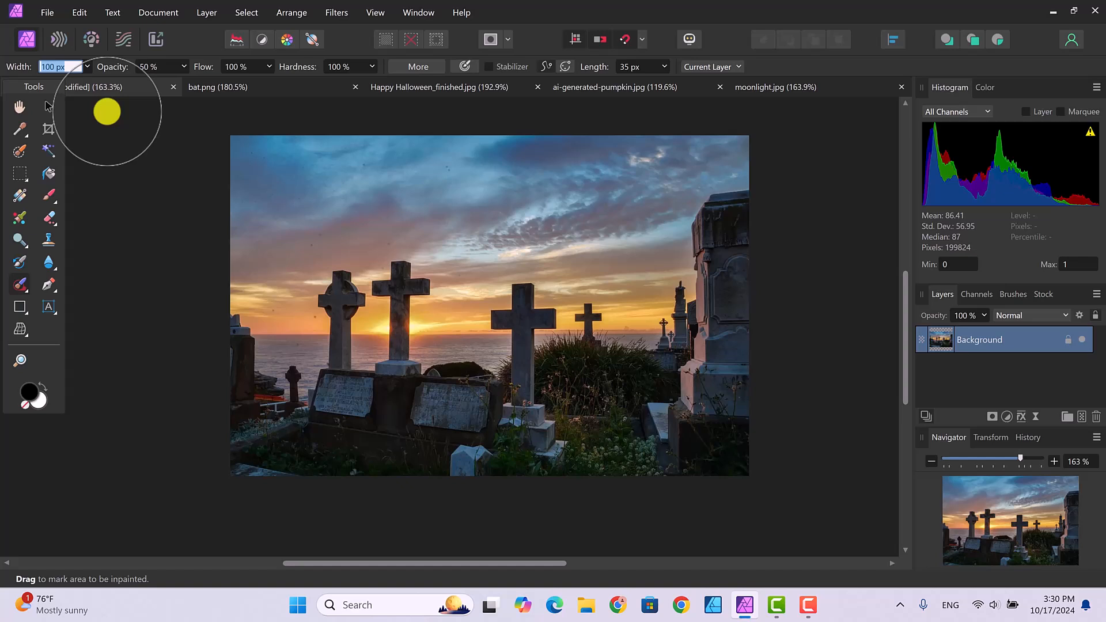
type("50")
key("Return")
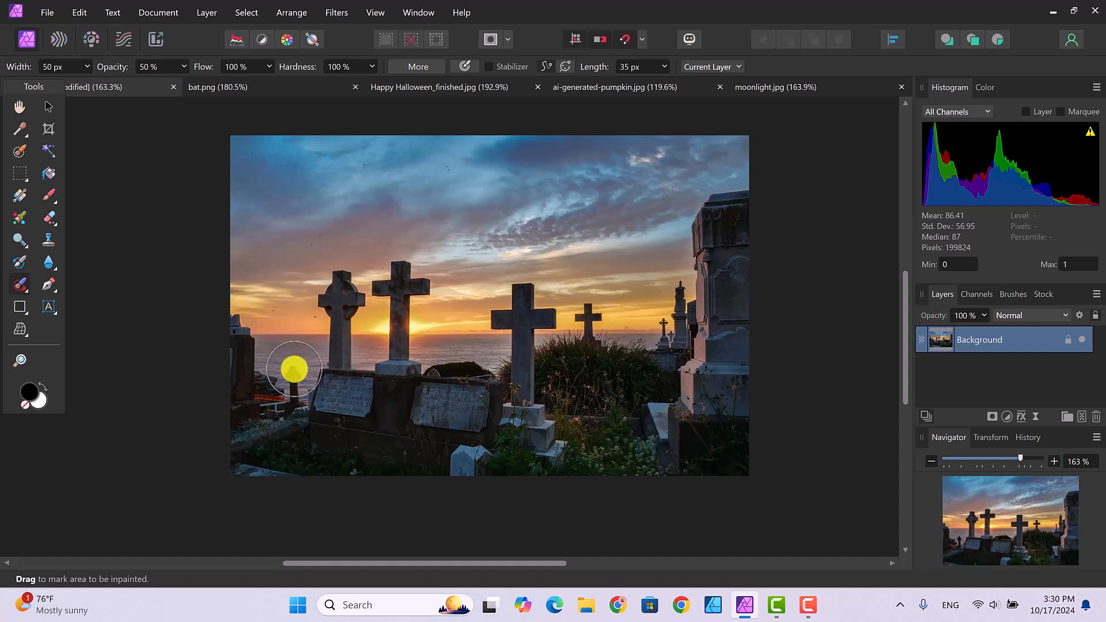
left_click_drag(294, 384, 286, 412)
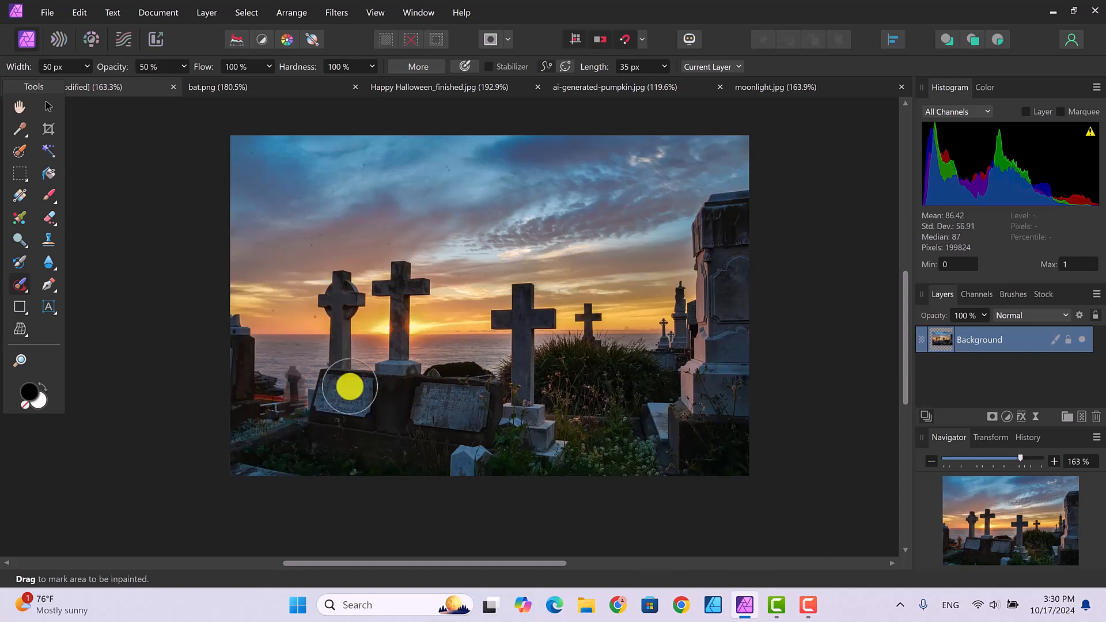
mouse_move(292, 373)
left_mouse_down()
mouse_move(287, 410)
mouse_move(295, 368)
mouse_move(279, 330)
left_mouse_up()
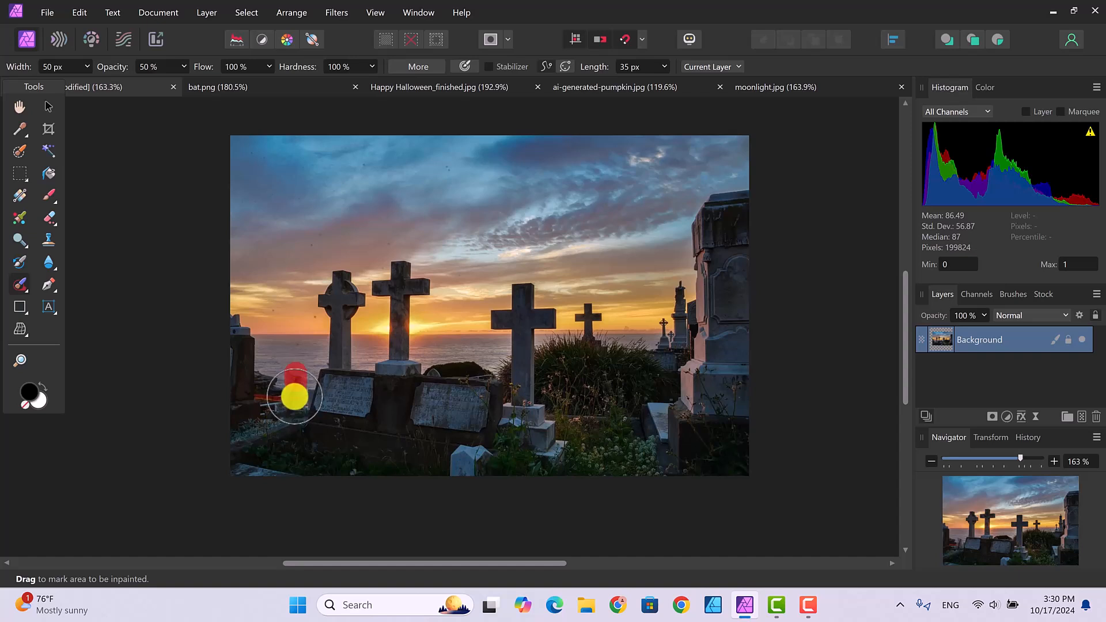
left_click_drag(295, 397, 290, 348)
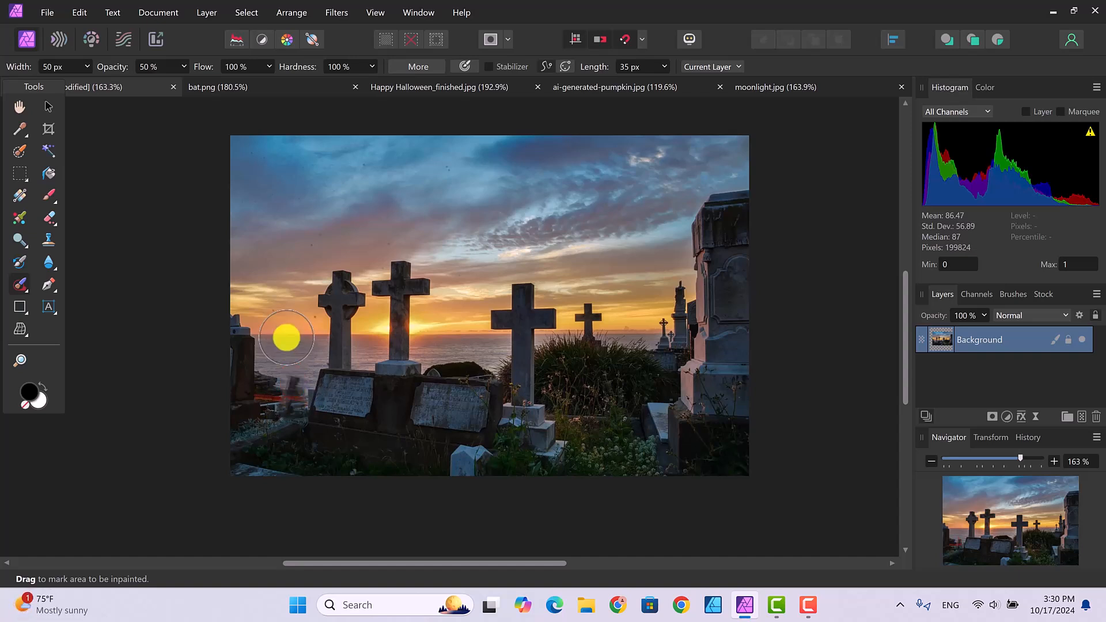
left_click_drag(296, 381, 292, 389)
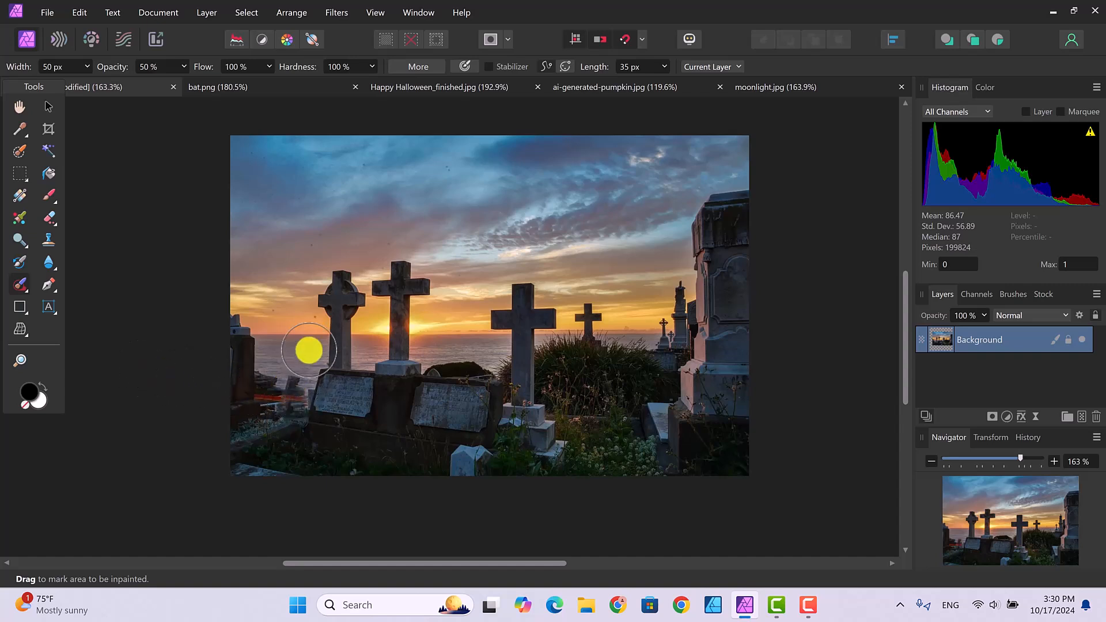
mouse_move(296, 383)
left_mouse_down()
mouse_move(293, 365)
mouse_move(299, 392)
mouse_move(297, 382)
left_mouse_up()
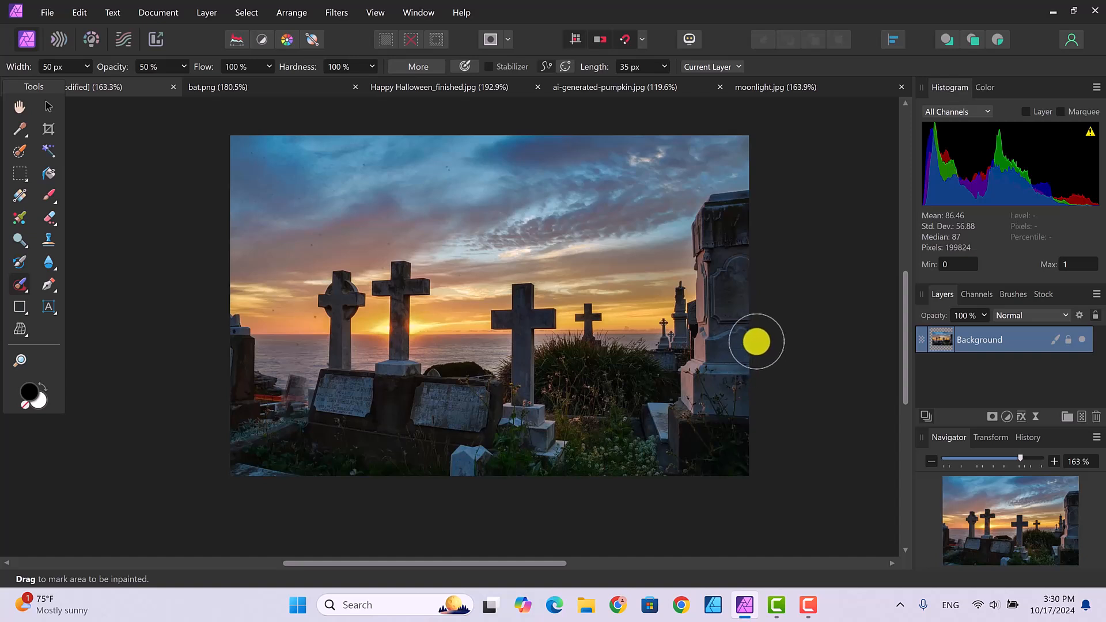
Inpaint the small distant cross above the bush, right of the large stone cross, until it is removed.
mouse_move(586, 305)
left_mouse_down()
mouse_move(580, 326)
mouse_move(593, 313)
left_mouse_up()
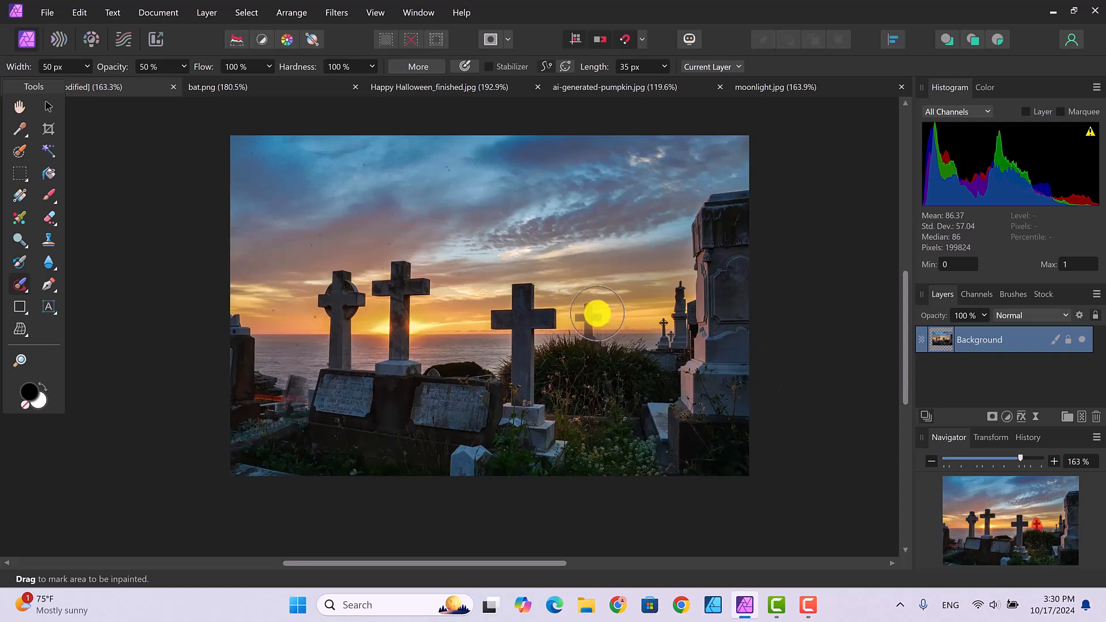
left_click_drag(586, 315, 595, 322)
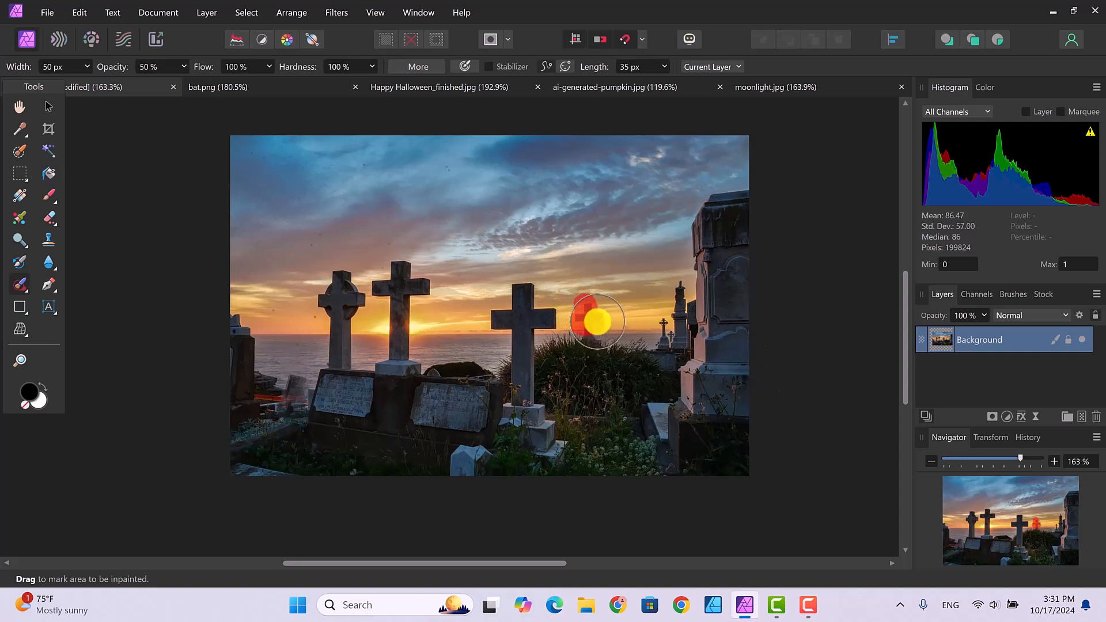
left_click_drag(585, 313, 596, 327)
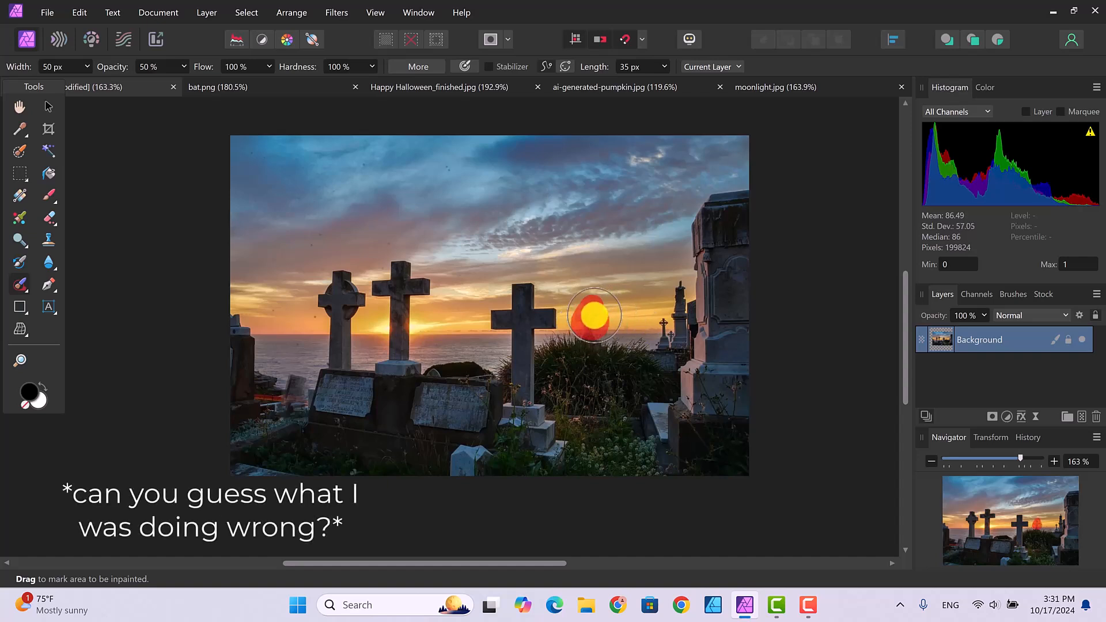
left_click_drag(587, 321, 585, 326)
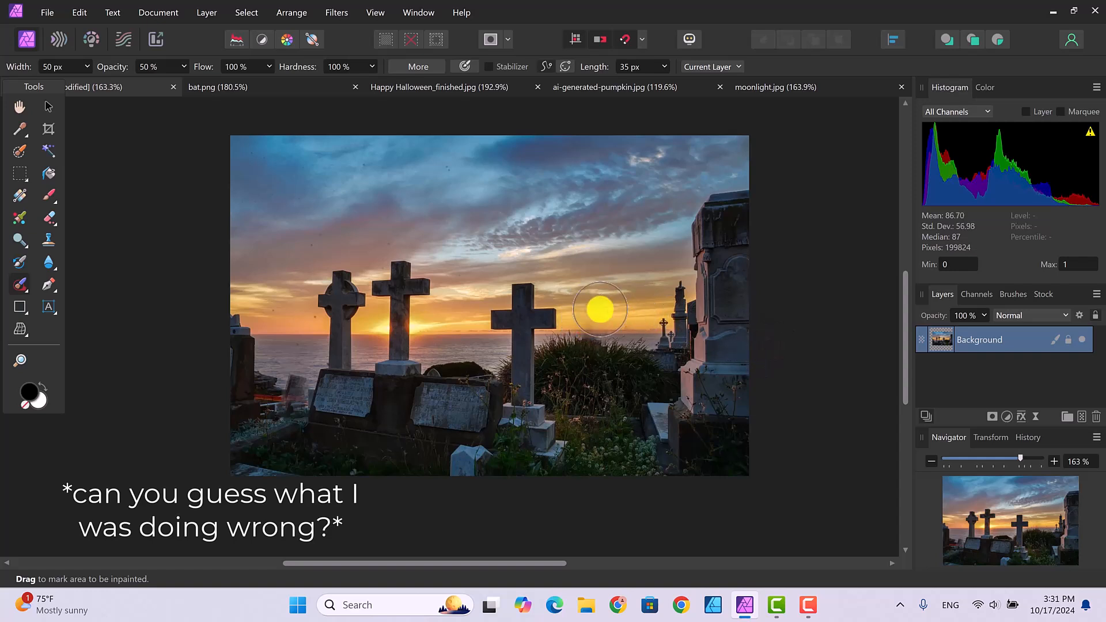
left_click_drag(590, 309, 597, 318)
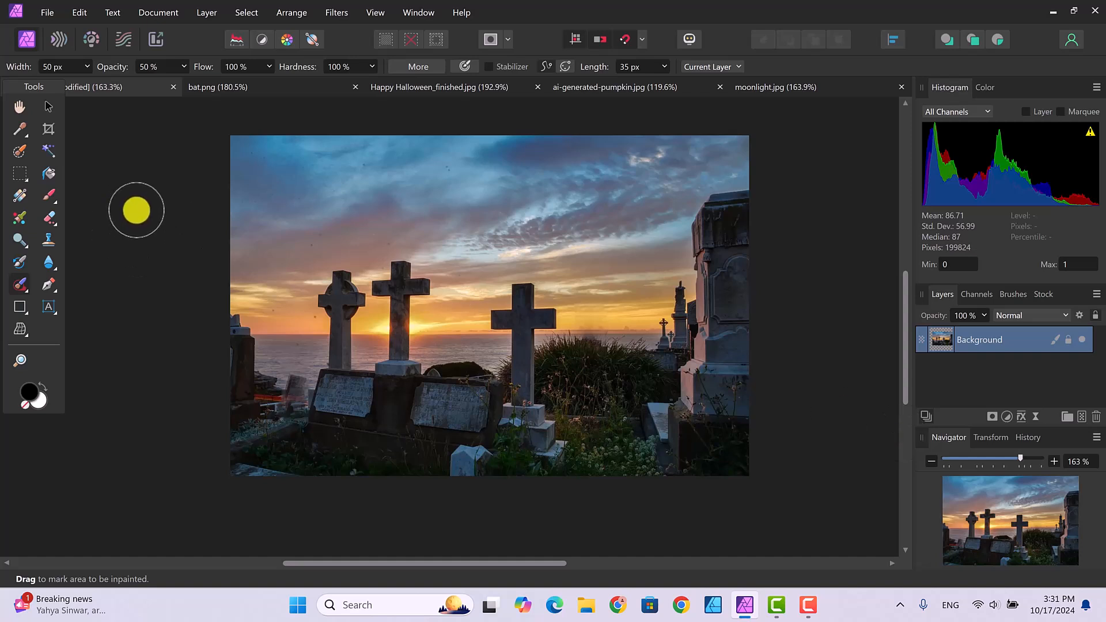
Select the sky above and between the crosses of the graveyard photo with the Selection Brush at 100 px width.
left_click(16, 152)
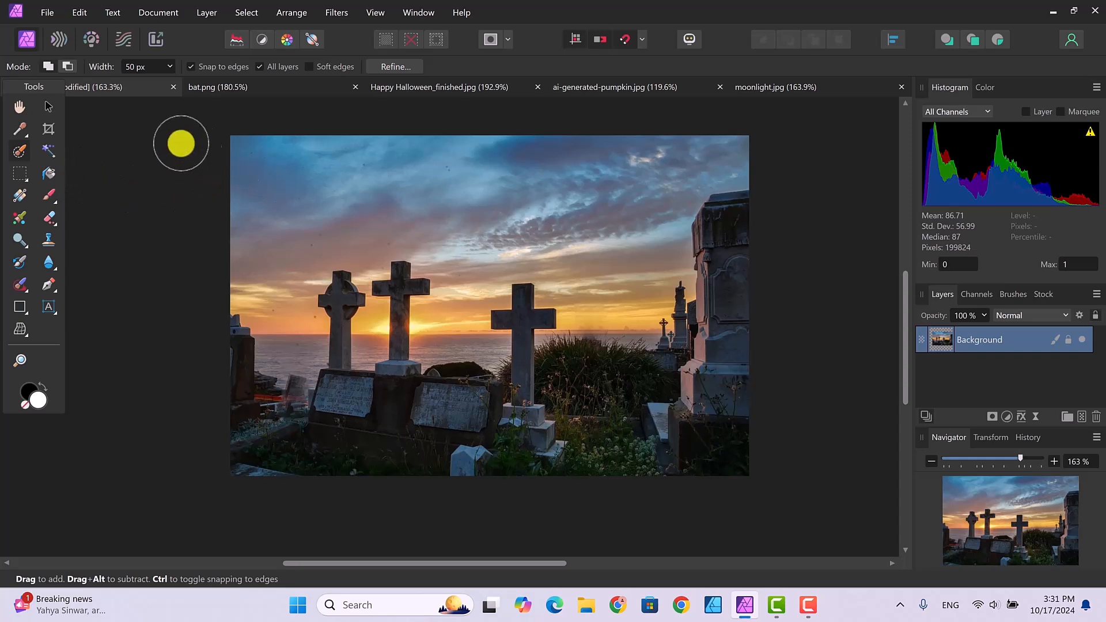
left_click(144, 66)
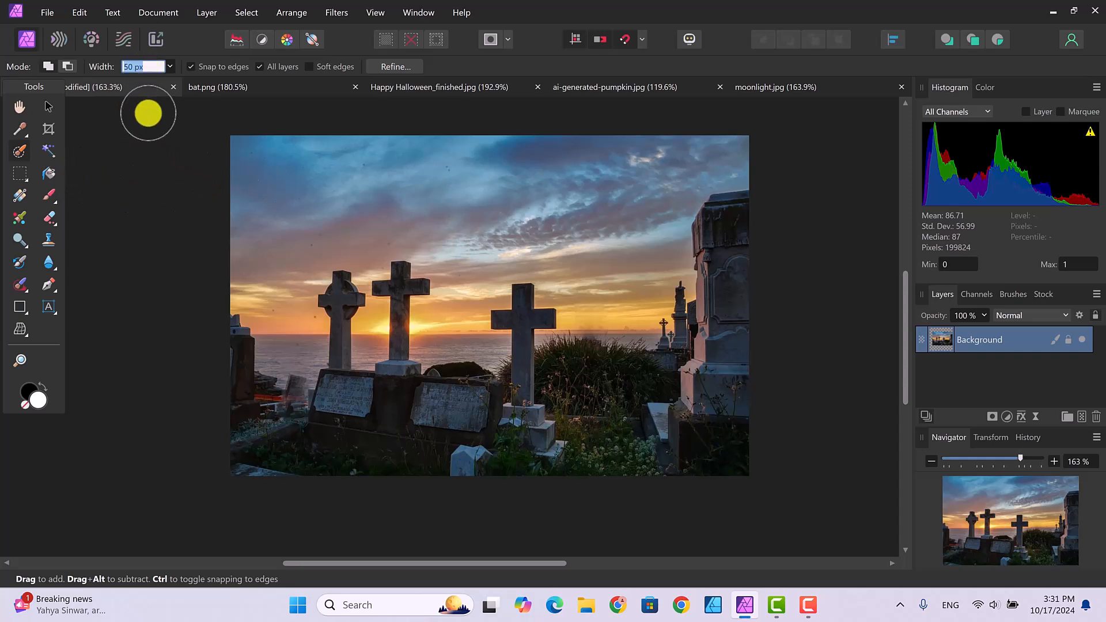
type("100")
key("Return")
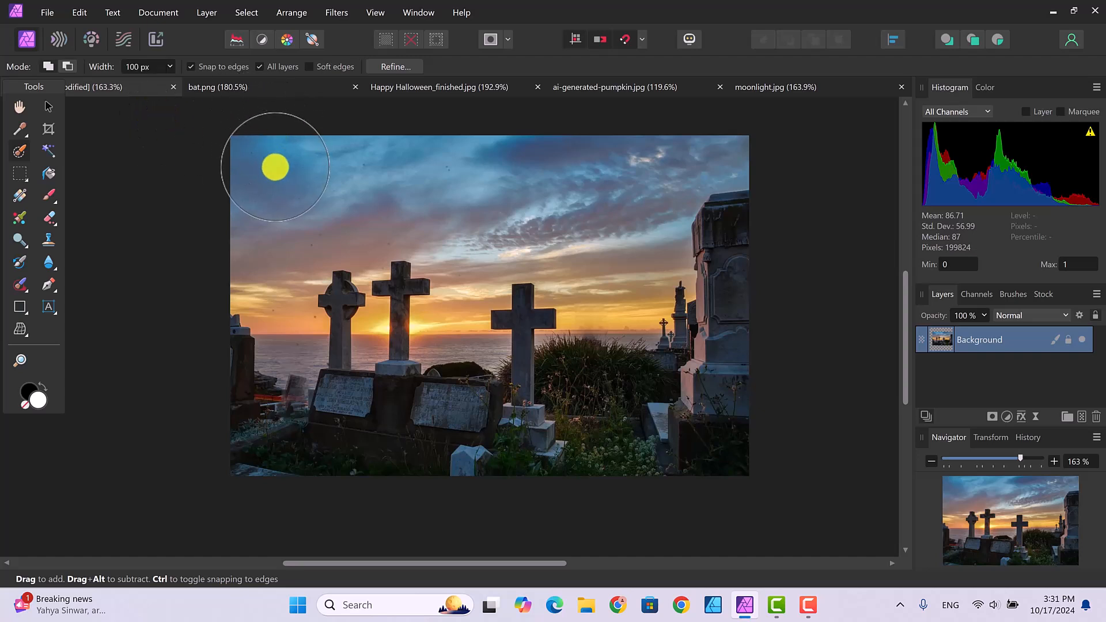
mouse_move(276, 169)
left_mouse_down()
mouse_move(267, 165)
mouse_move(365, 183)
mouse_move(273, 173)
left_mouse_up()
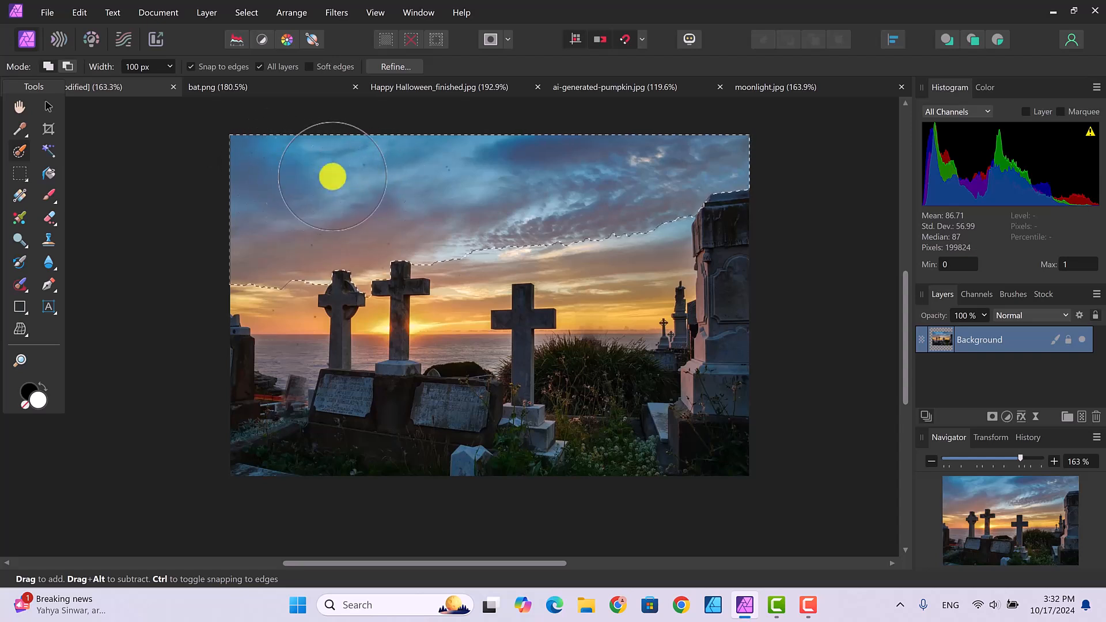
mouse_move(623, 243)
left_mouse_down()
mouse_move(610, 269)
mouse_move(614, 303)
left_mouse_up()
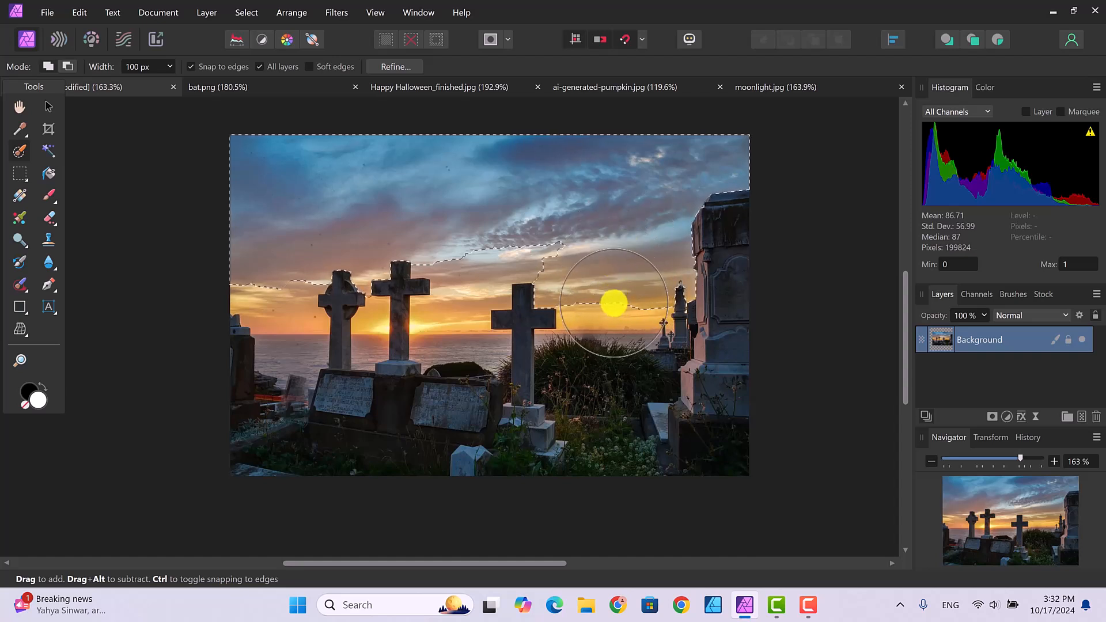
left_click(614, 303)
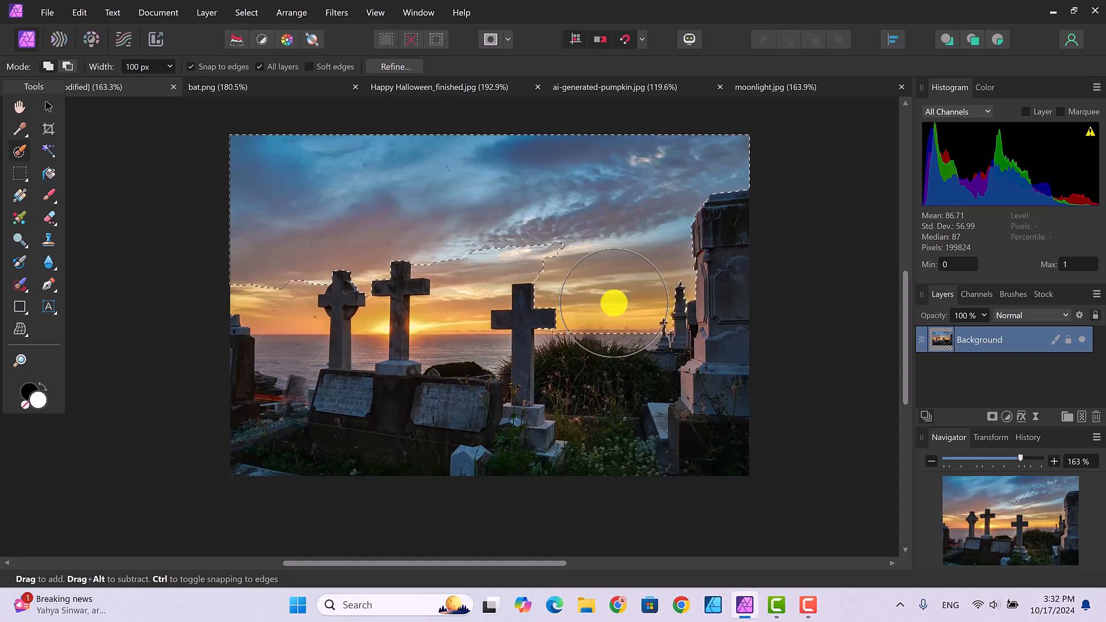
mouse_move(613, 303)
left_mouse_down()
mouse_move(561, 249)
mouse_move(452, 243)
left_mouse_up()
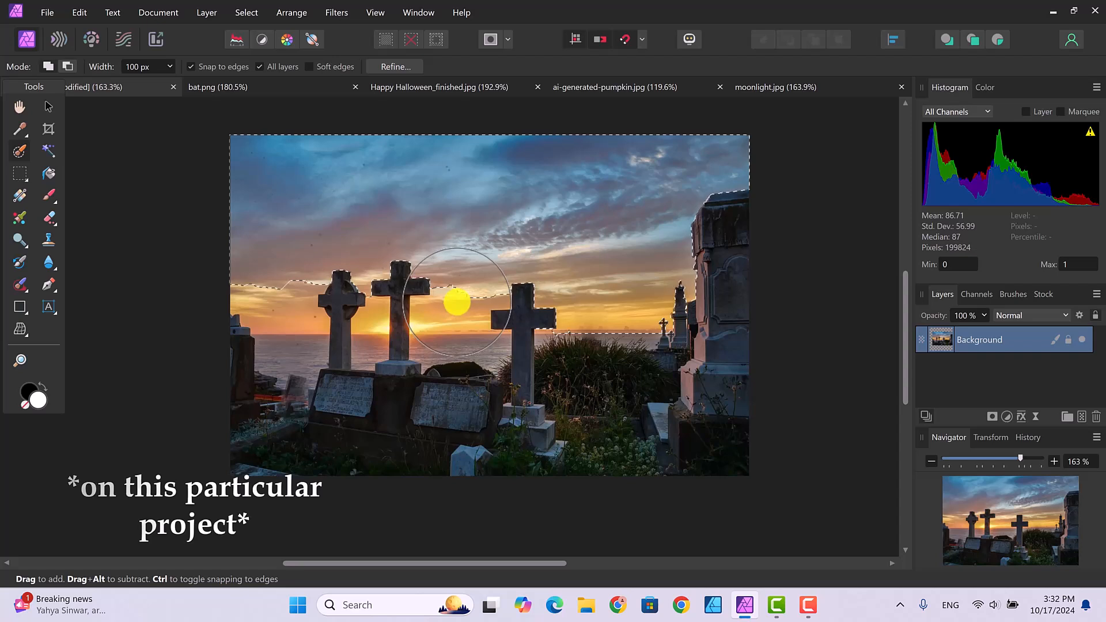
left_click(453, 300)
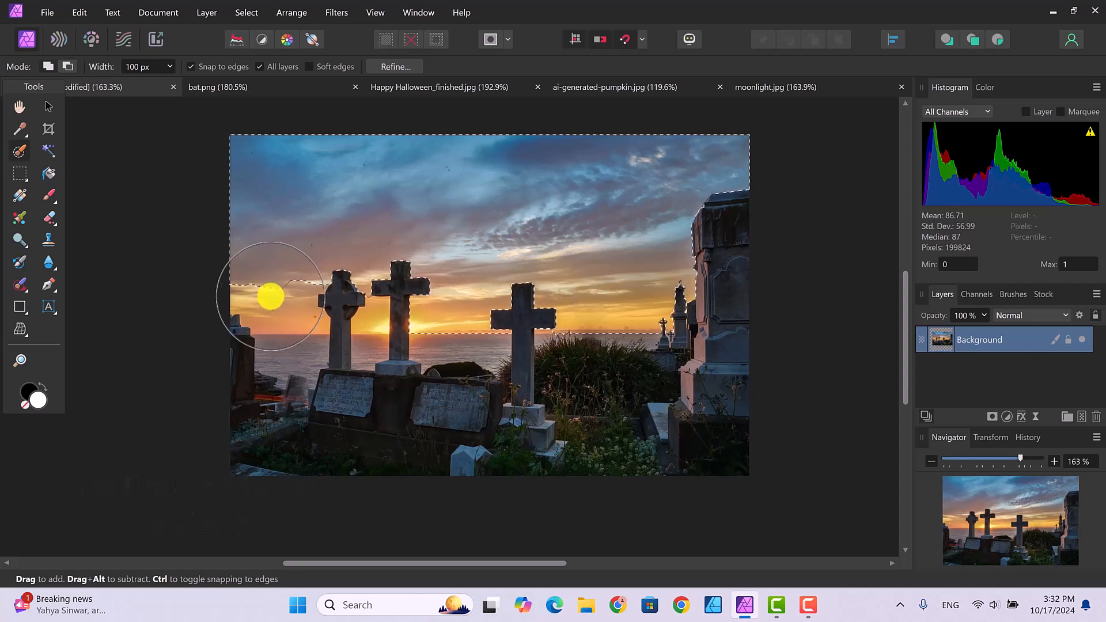
left_click(272, 297)
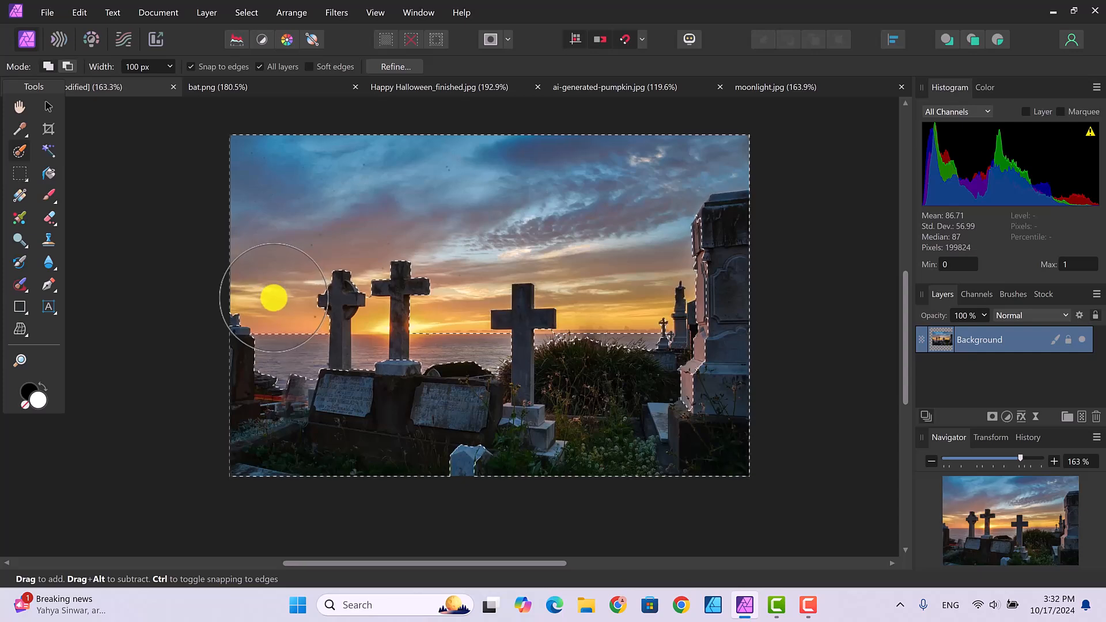
left_click(73, 13)
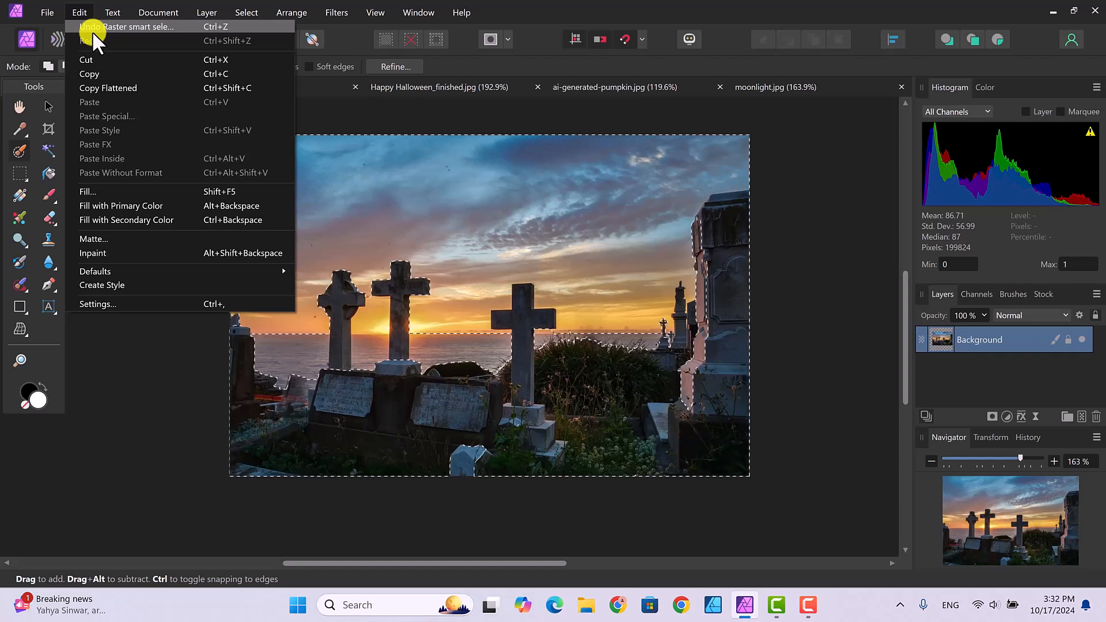
left_click(92, 26)
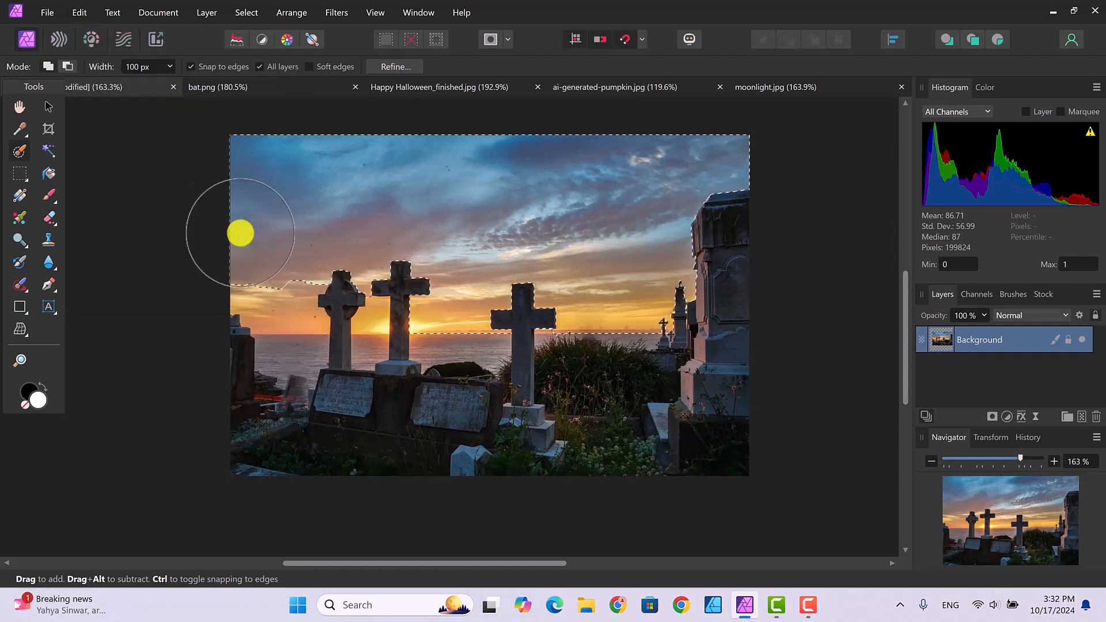
Extend the sky selection down to the sea horizon around the two leftmost crosses with a 50 px brush.
left_click(152, 65)
type("50")
key("Return")
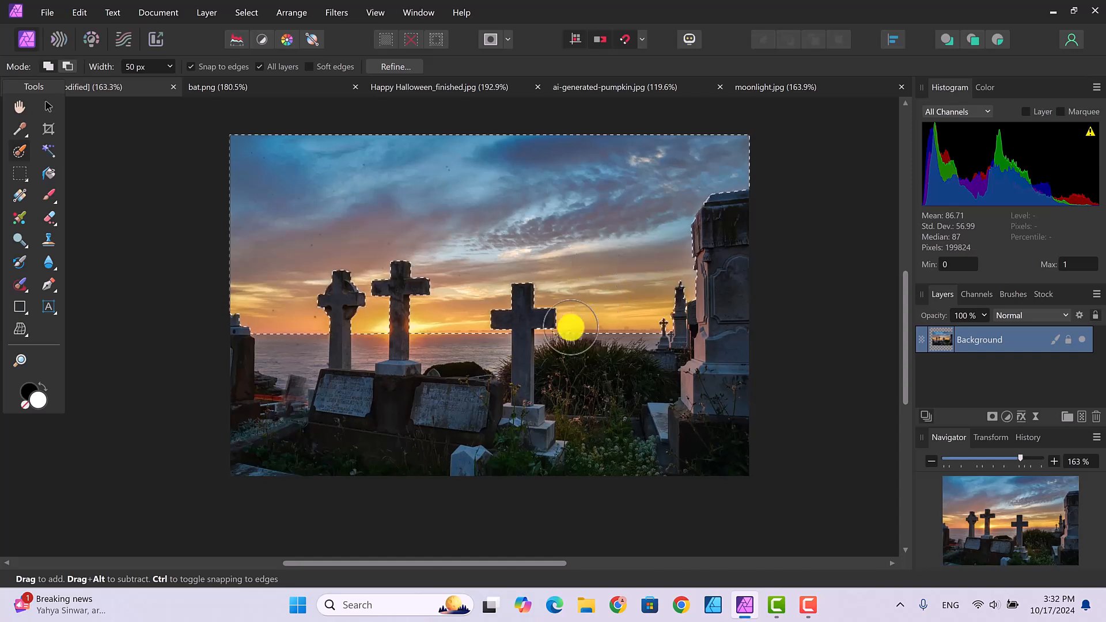
Refine the sky selection along the gravestone edges, reducing the brush width to 20 px and finally 10 px.
left_click(136, 67)
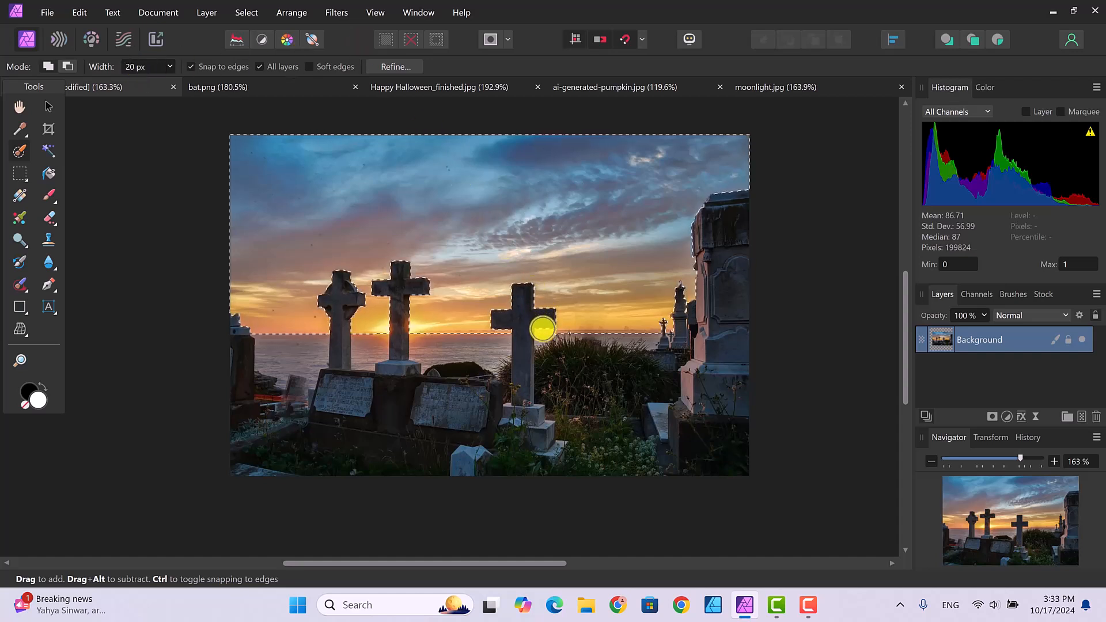
left_click(137, 62)
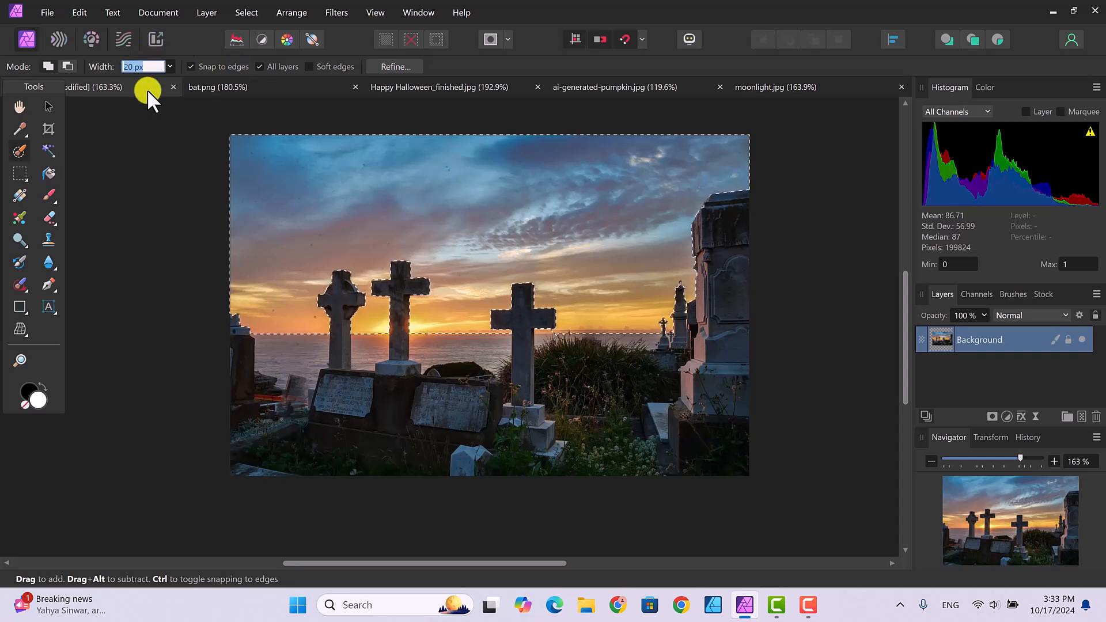
type("10")
key("Return")
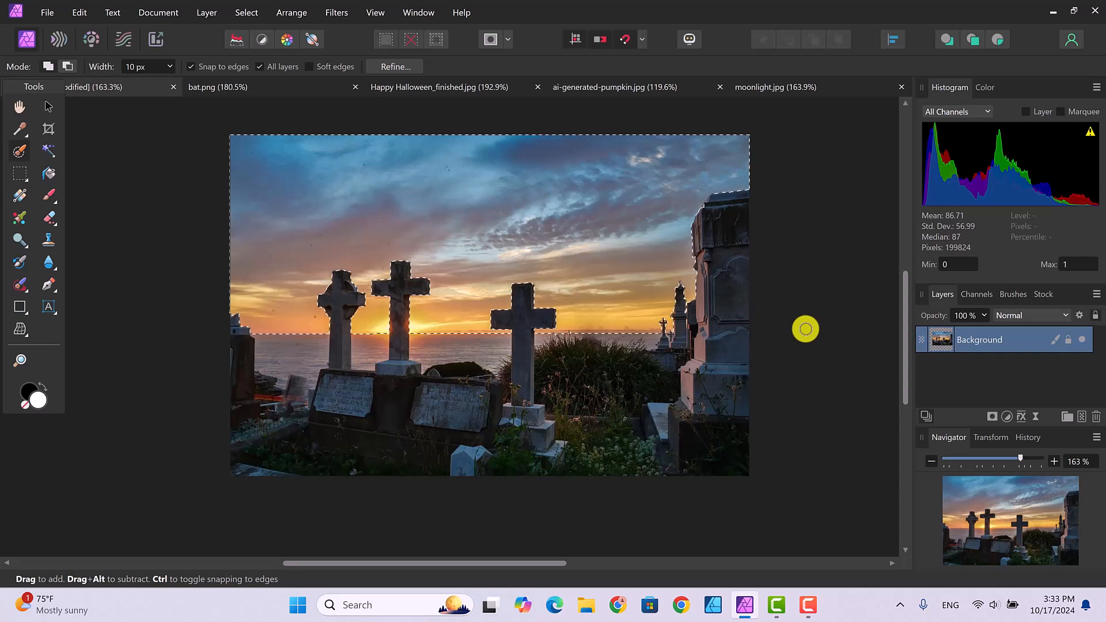
Delete the selected sky from the graveyard photo and clear the selection.
key("Delete")
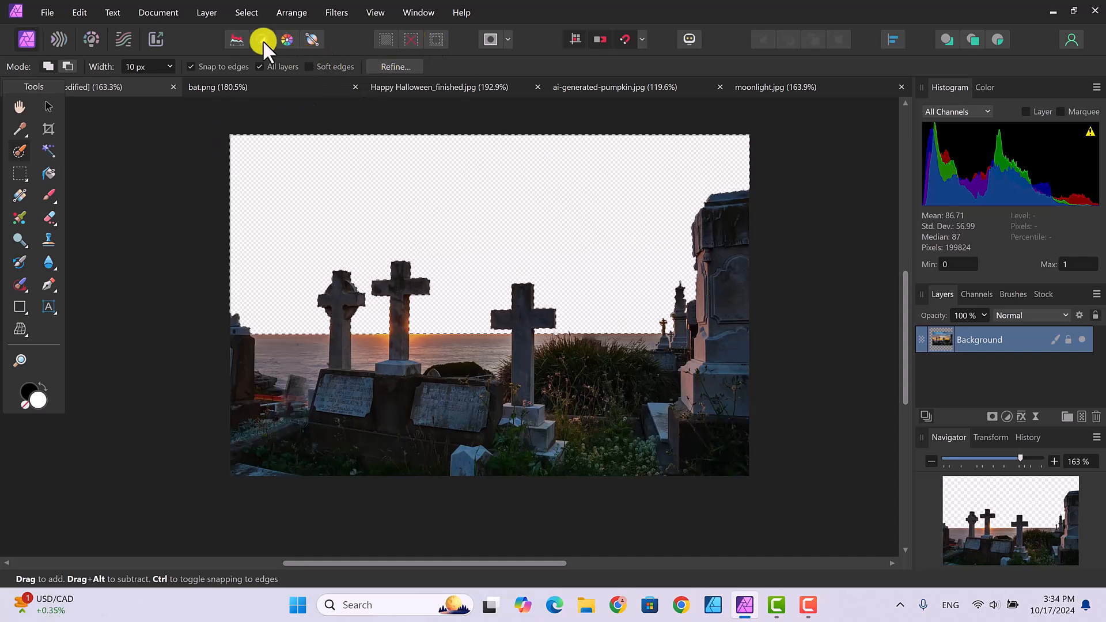
left_click(248, 13)
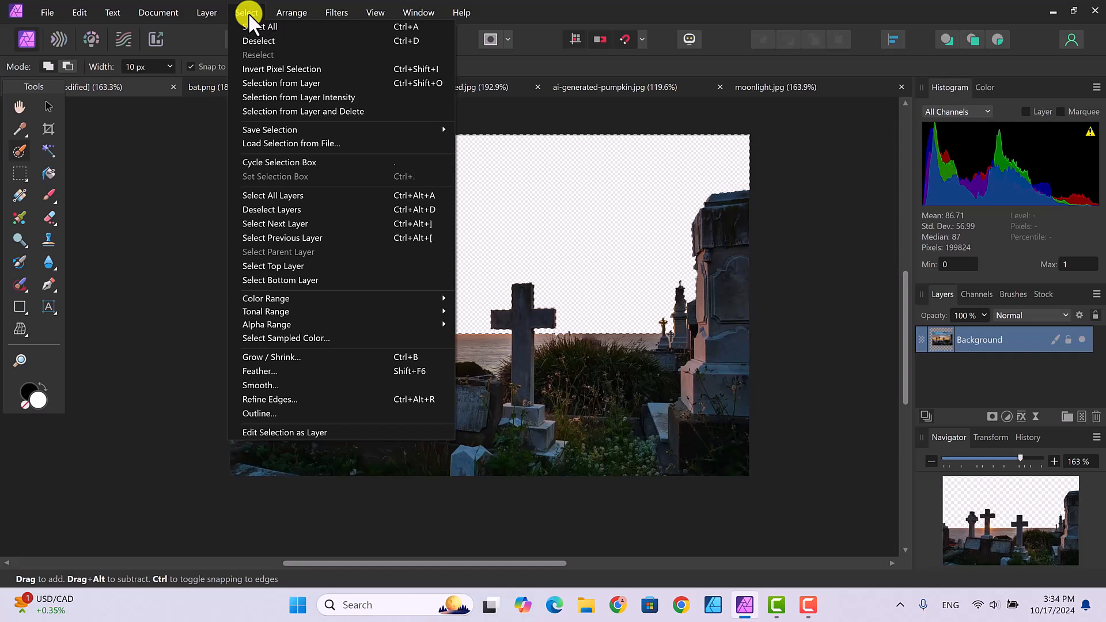
left_click(259, 41)
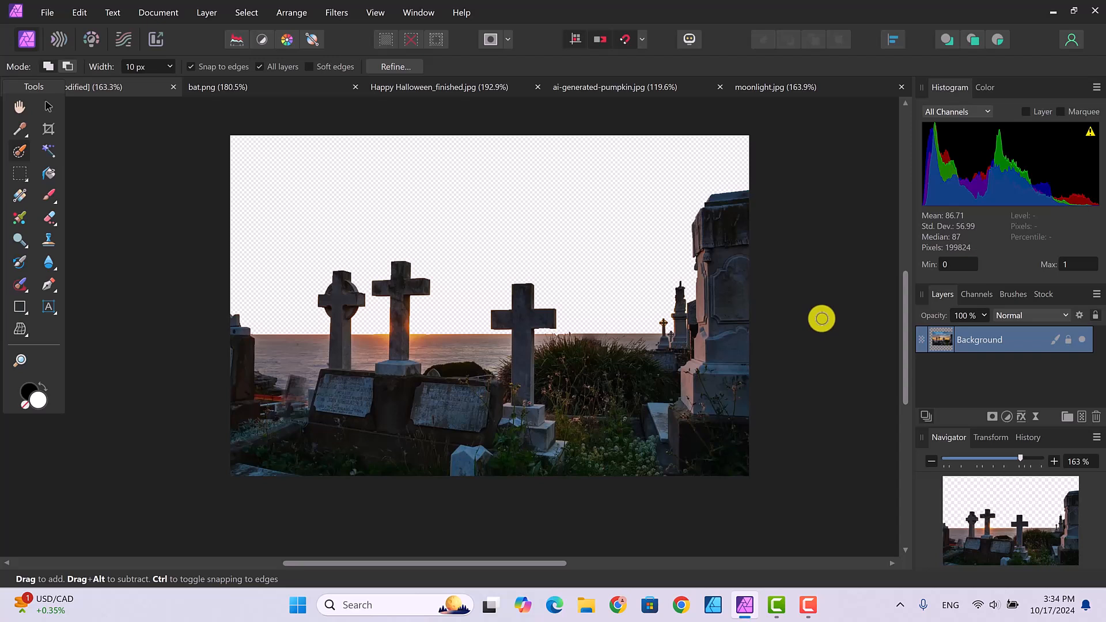
Copy the moonlight.jpg image into the cemetery document and place its layer beneath the graveyard layer.
left_click(755, 91)
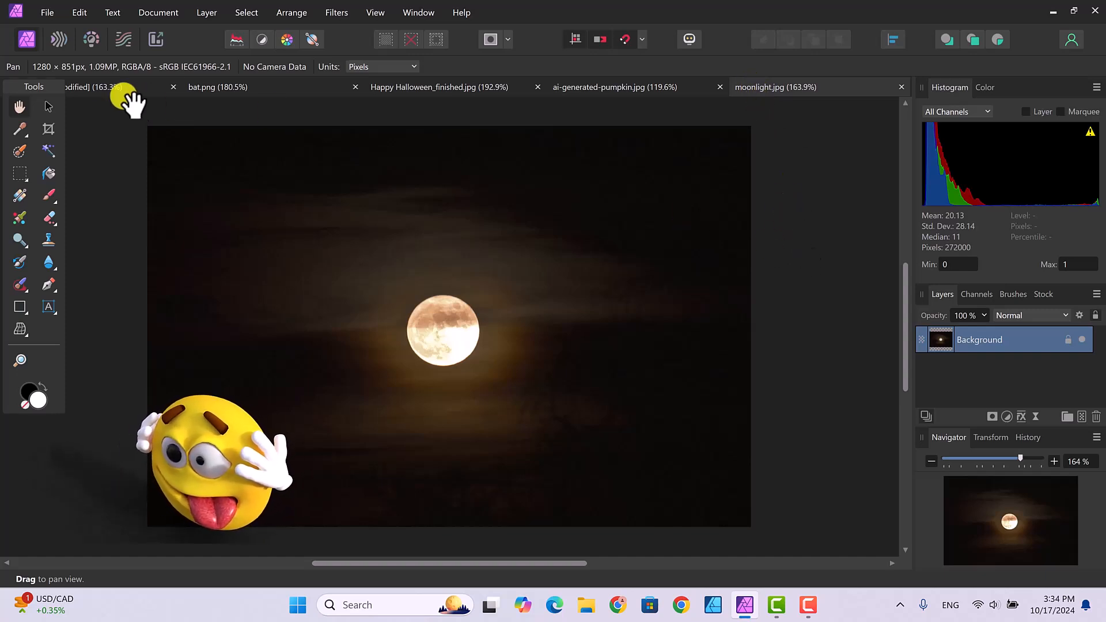
left_click(78, 13)
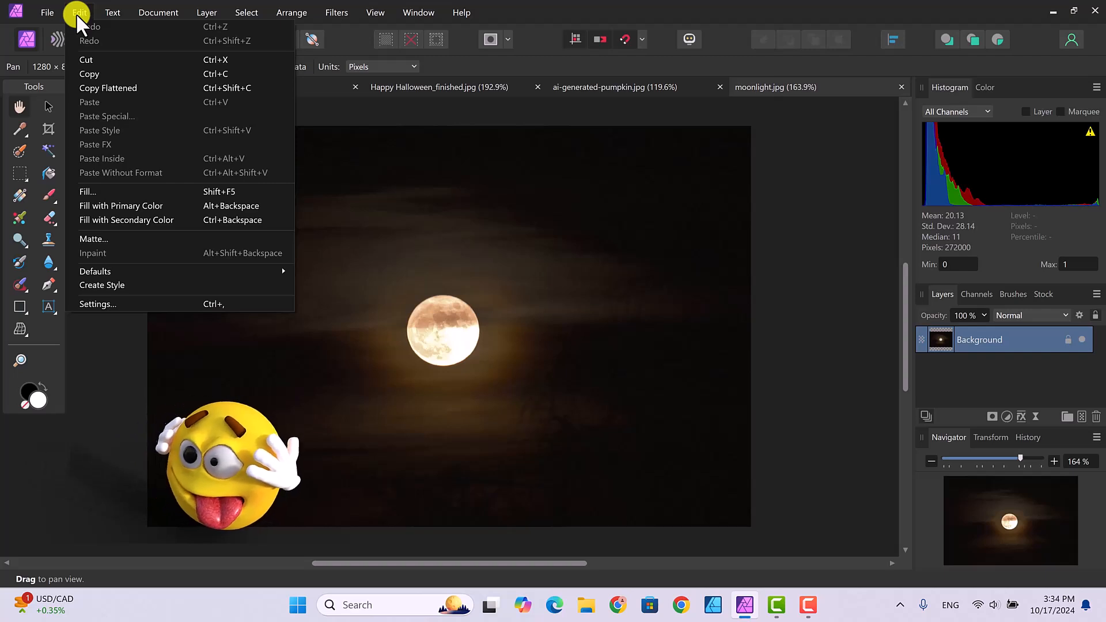
left_click(89, 71)
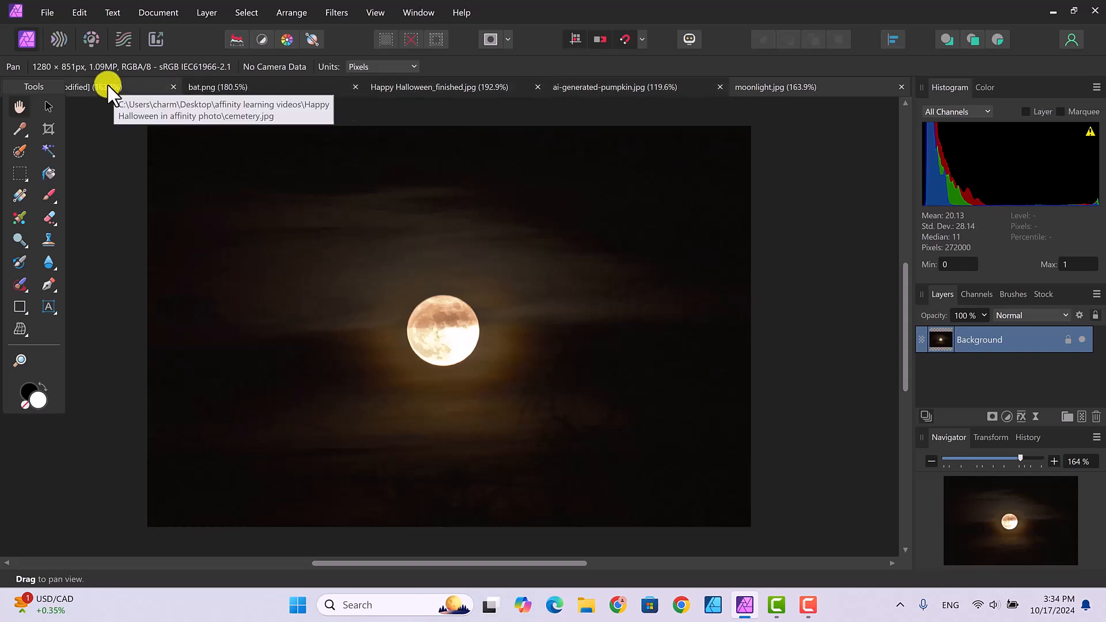
left_click(129, 89)
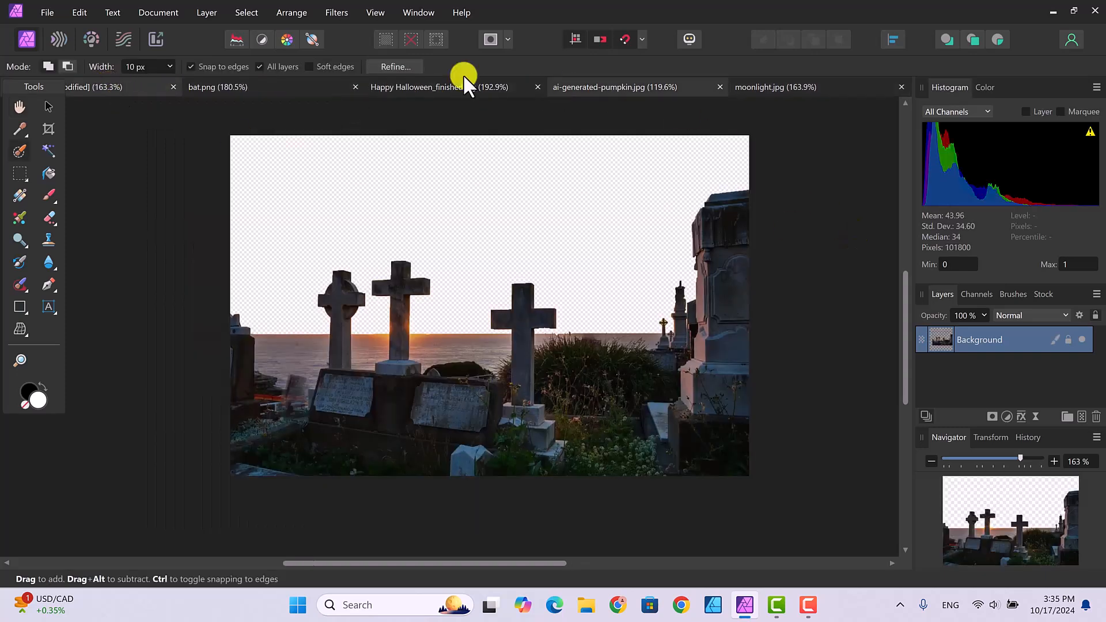
left_click(82, 11)
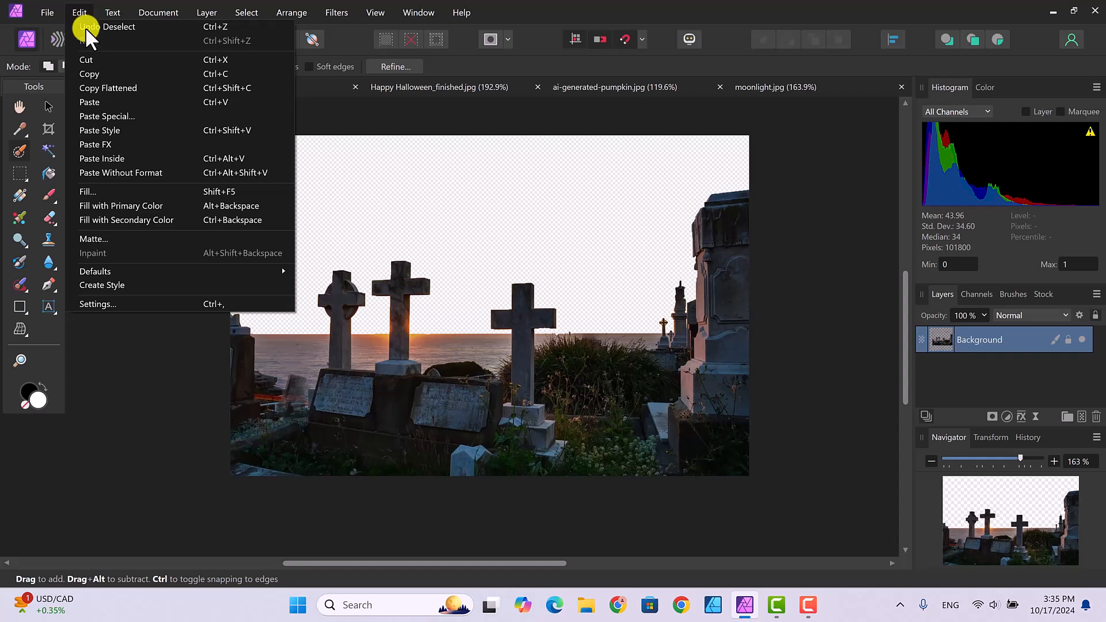
left_click(92, 101)
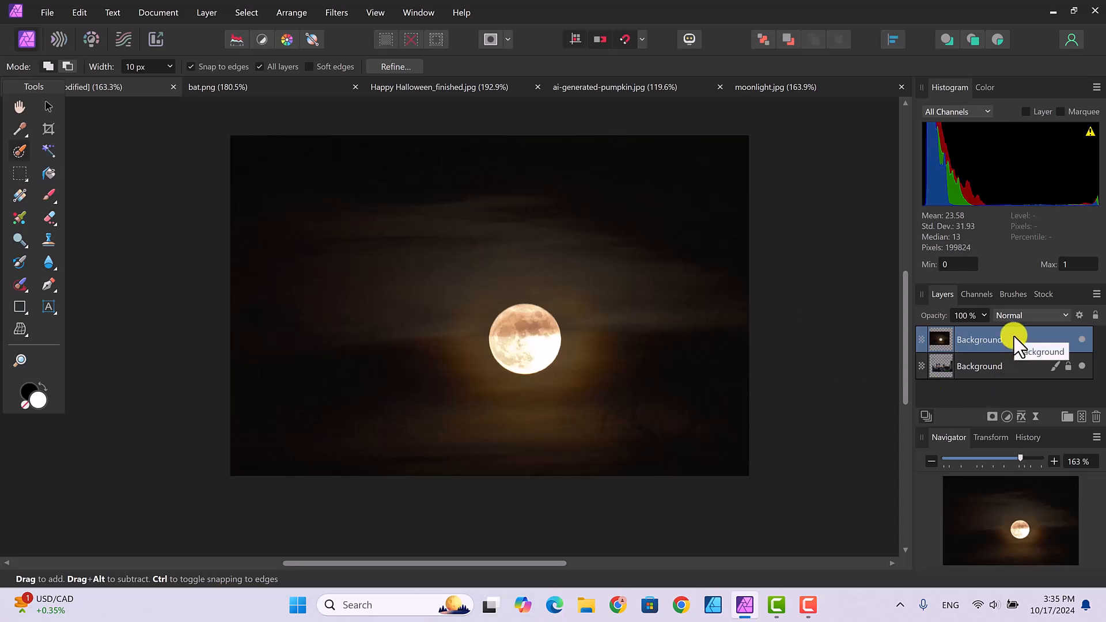
left_click_drag(1014, 337, 1010, 396)
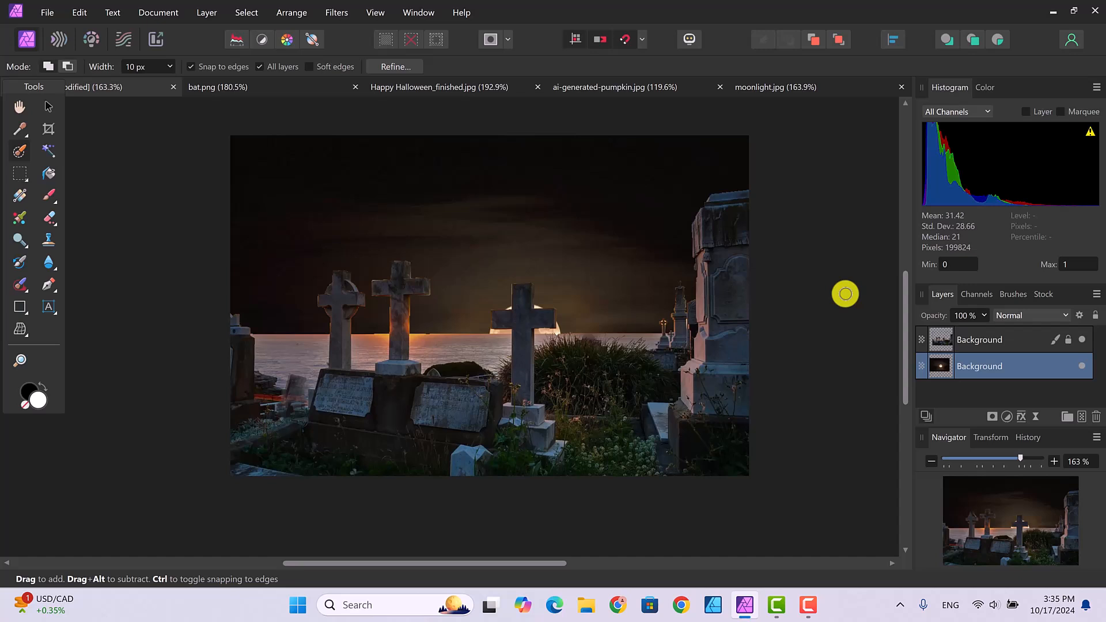
double_click(1016, 368)
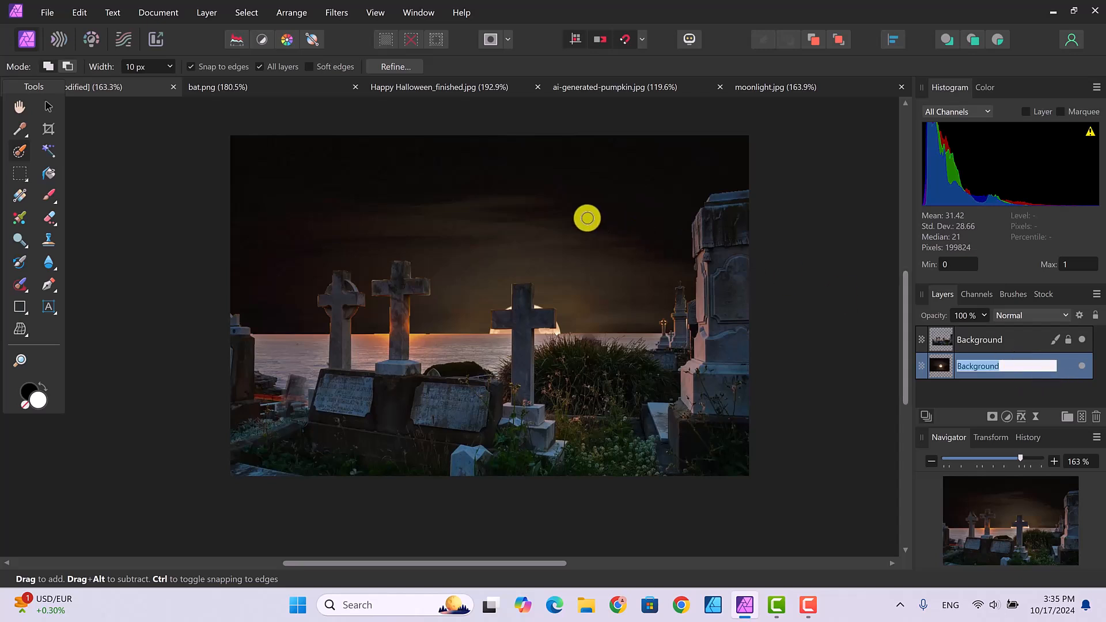
Reposition the moon image so the full moon sits high in the sky above the large middle cross, and deselect it.
left_click(49, 106)
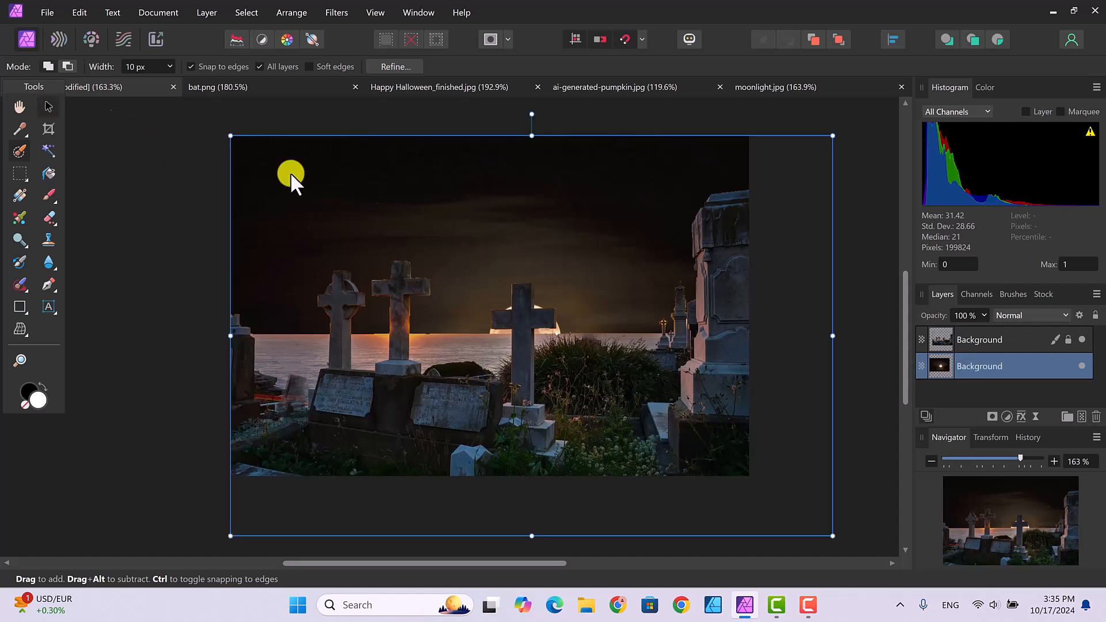
left_click_drag(586, 250, 583, 172)
left_click_drag(609, 262, 609, 203)
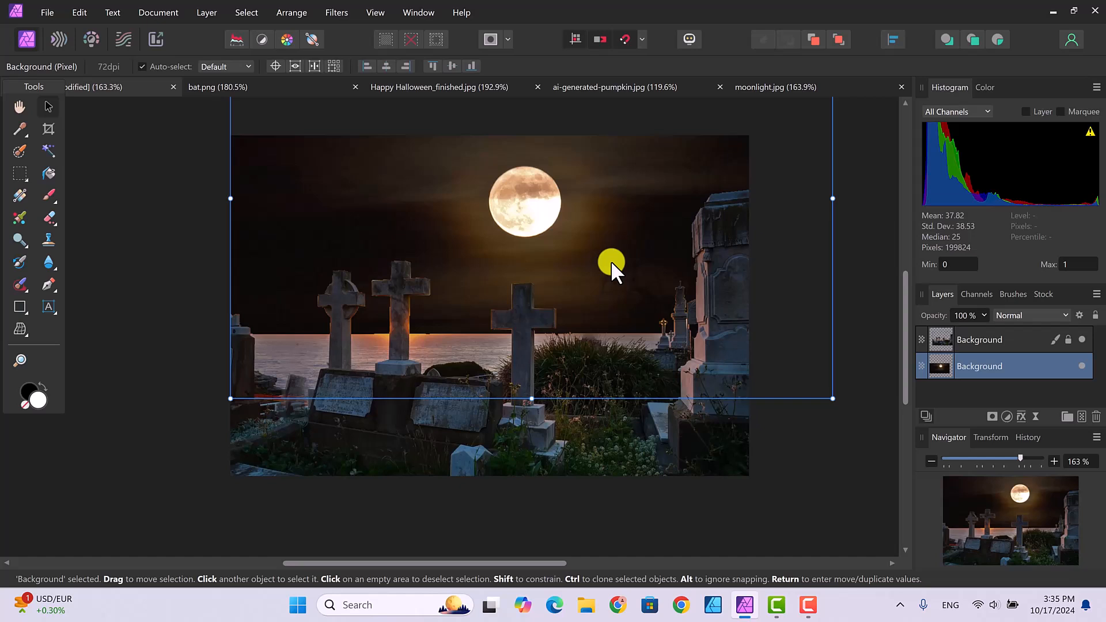
mouse_move(614, 277)
left_mouse_down()
mouse_move(606, 194)
mouse_move(602, 288)
left_mouse_up()
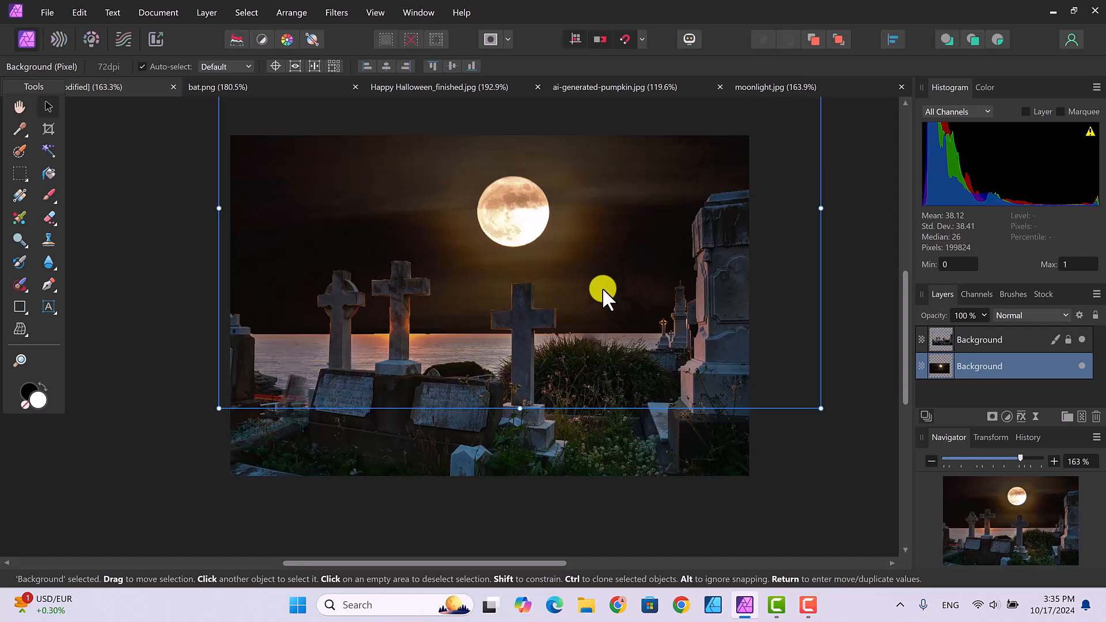
left_click(807, 461)
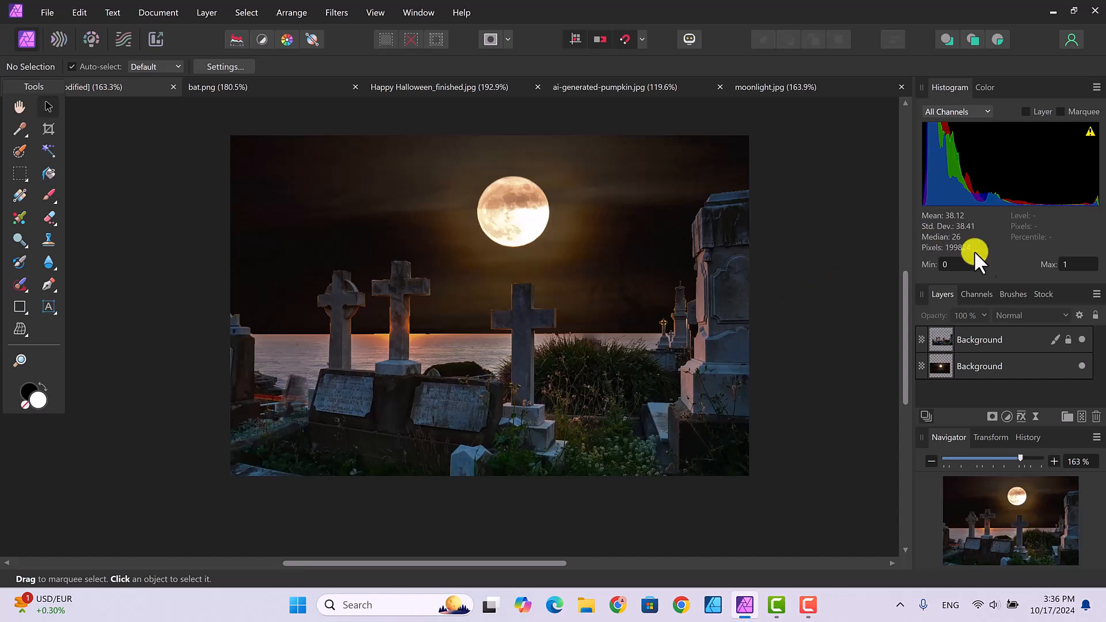
Group the graveyard and moon layers and name the group "moon cemetery".
left_click(1013, 338)
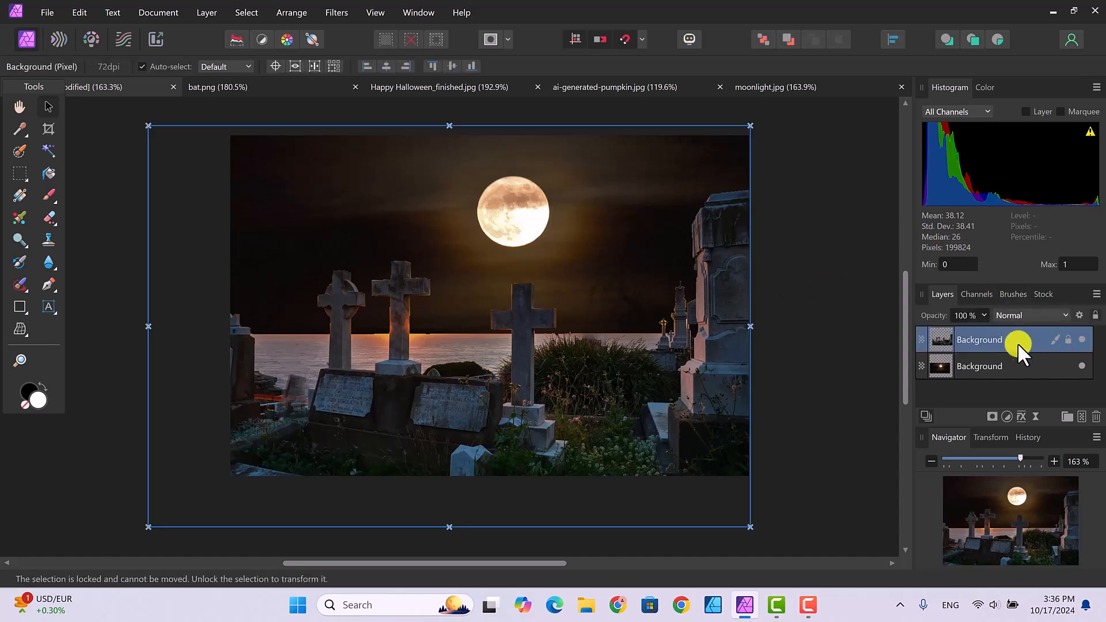
left_click(1018, 361, "shift")
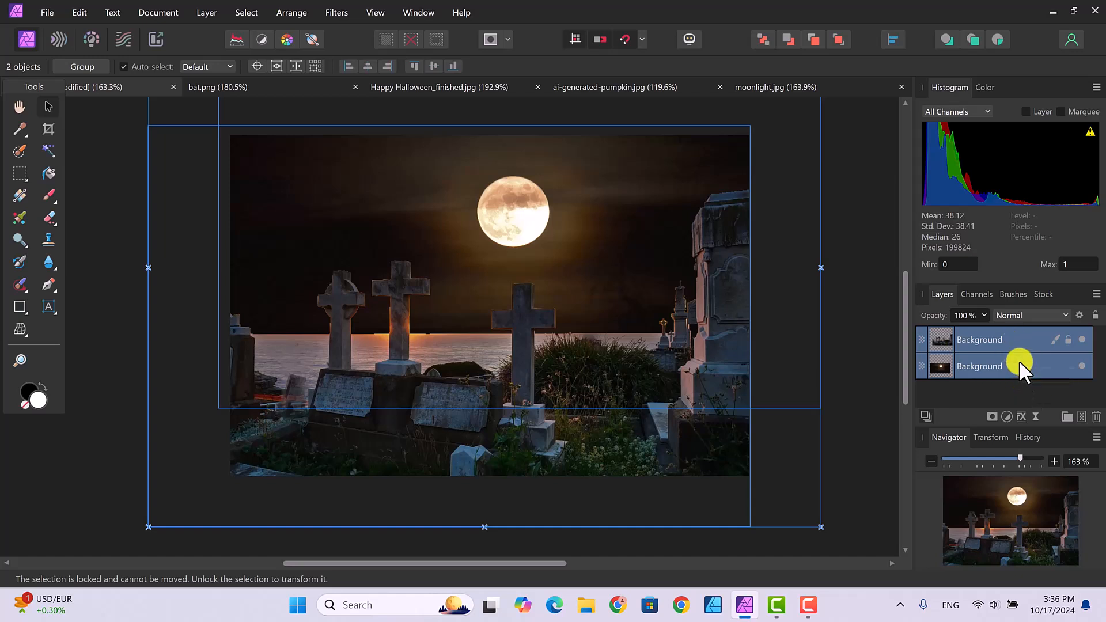
right_click(1018, 360)
left_click(936, 219)
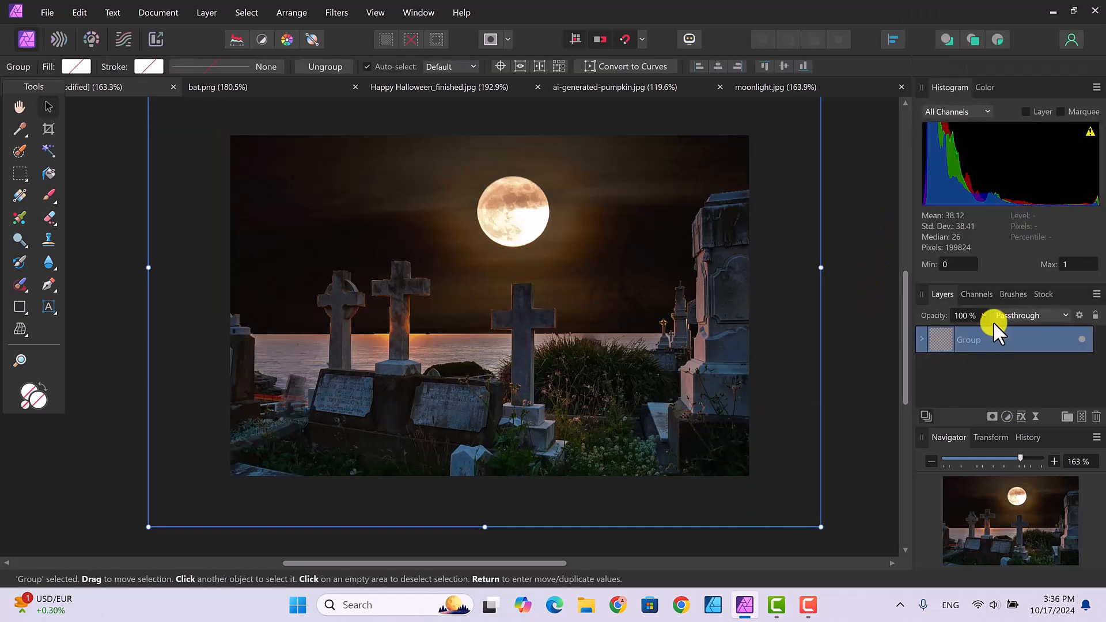
double_click(971, 345)
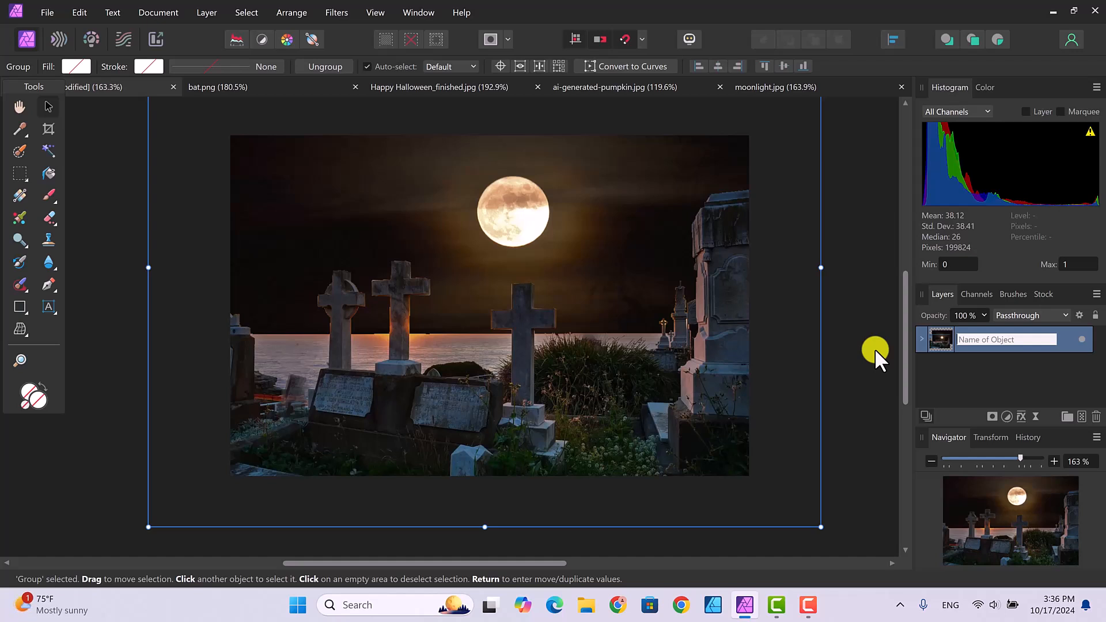
type("moon cemetery")
key("Return")
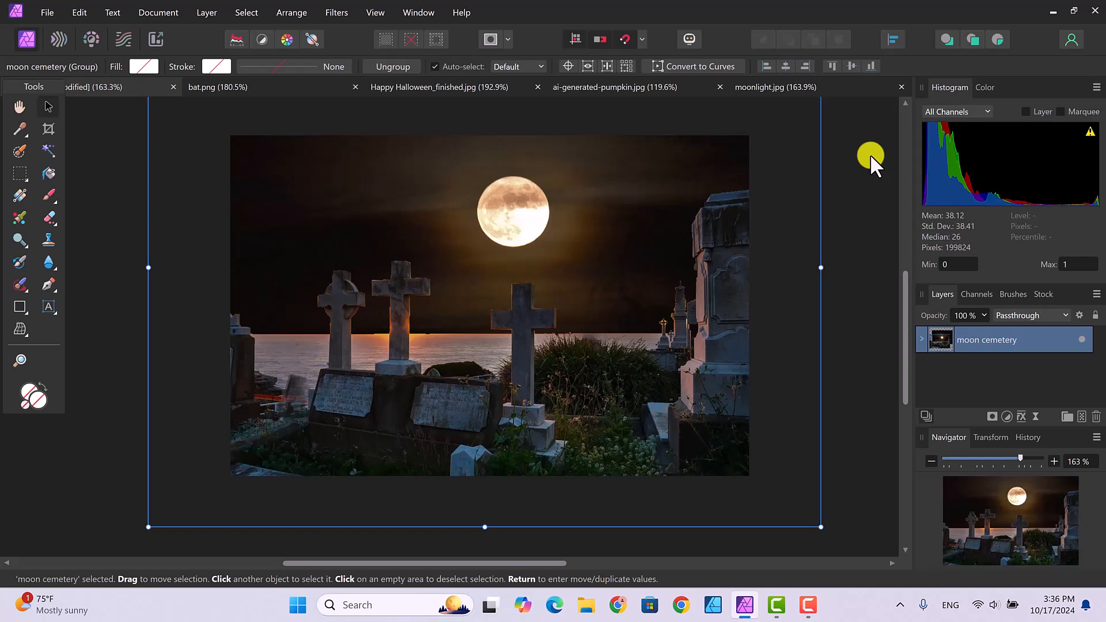
Copy the bat.png image and paste it as a new layer above the moon cemetery group in the graveyard document.
left_click(205, 83)
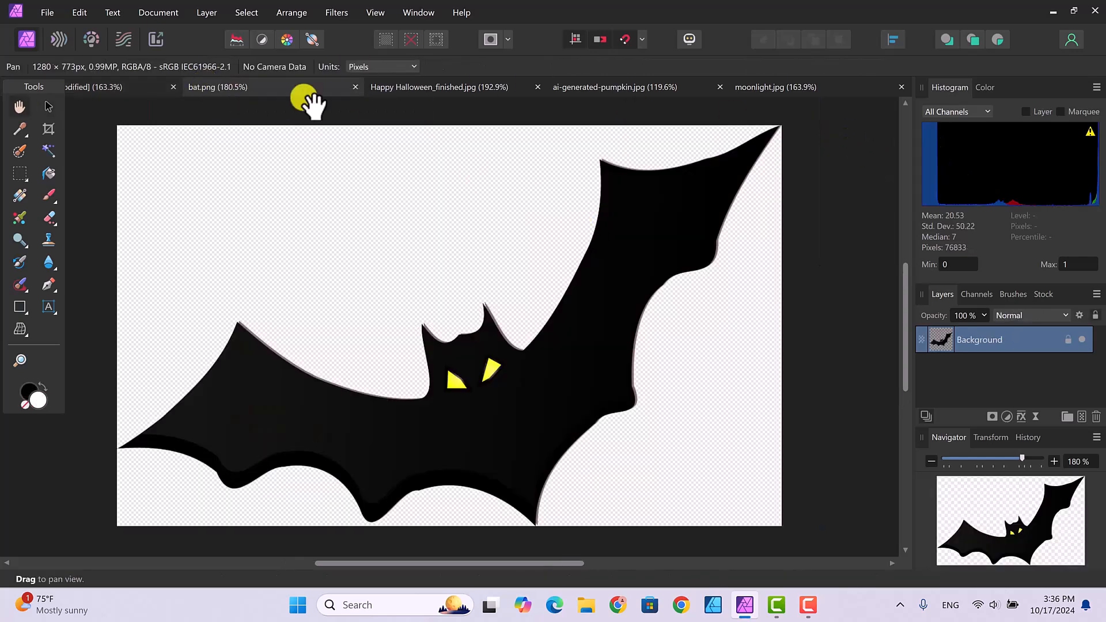
left_click(78, 13)
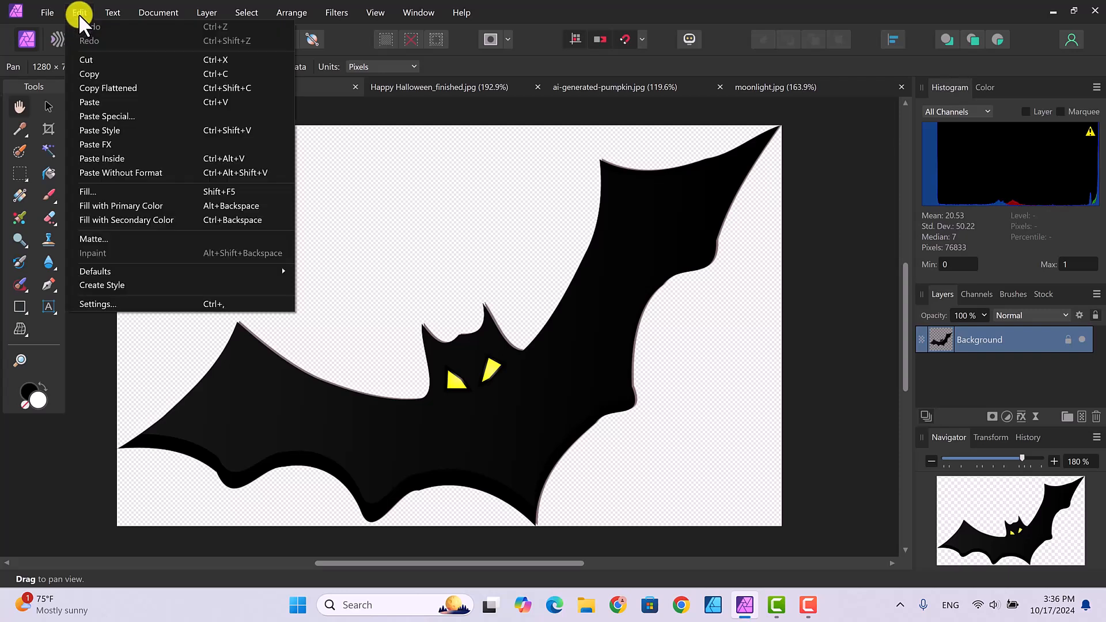
left_click(91, 74)
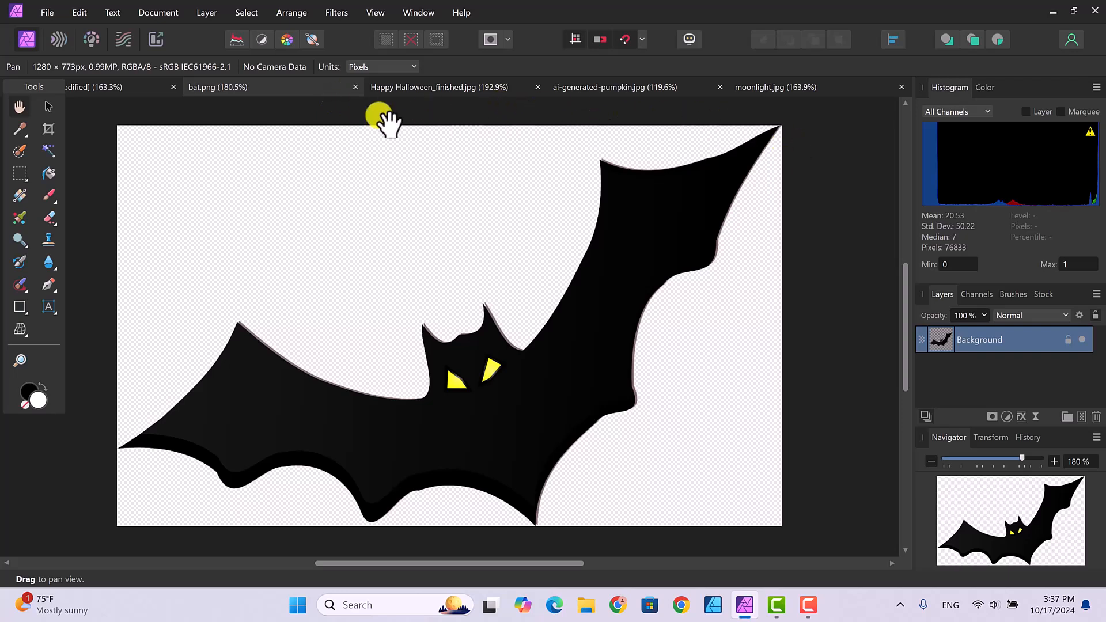
left_click(108, 86)
key("v")
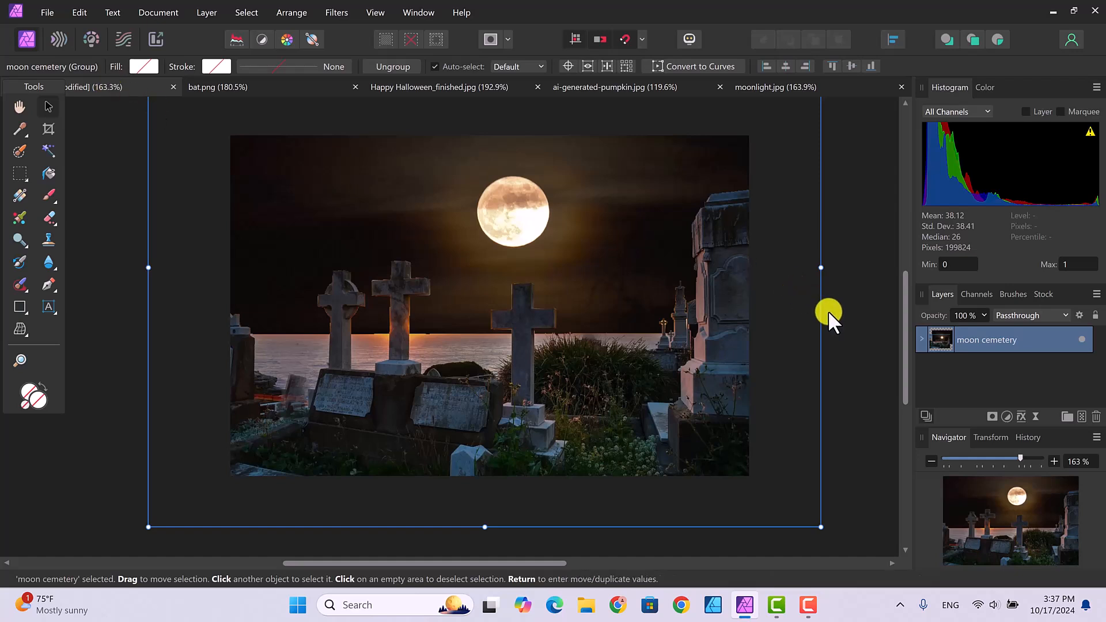
left_click(78, 11)
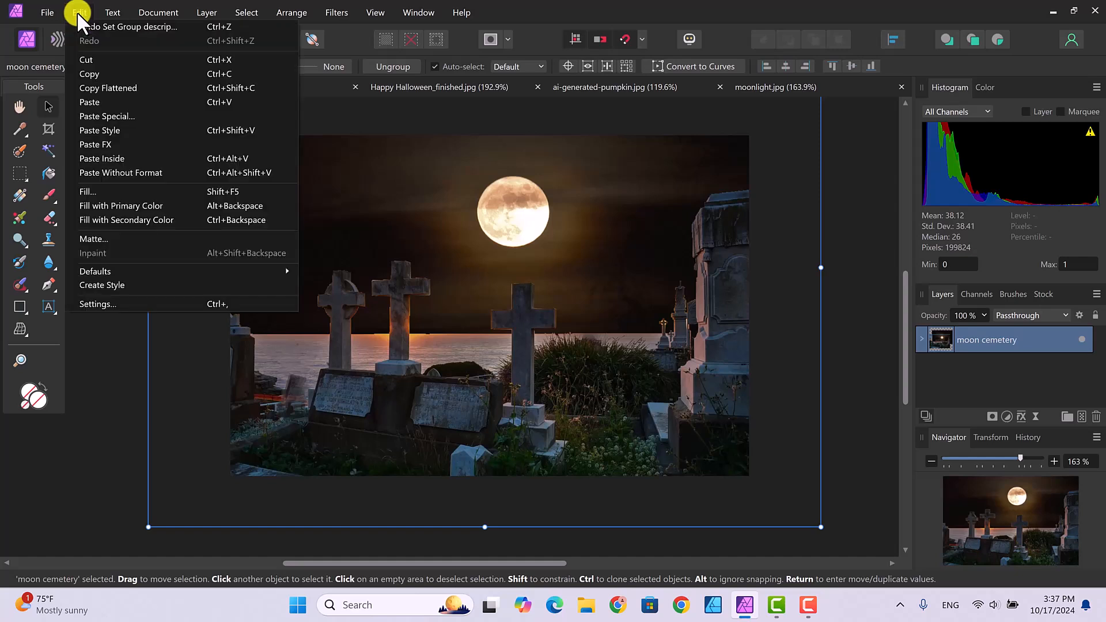
left_click(90, 99)
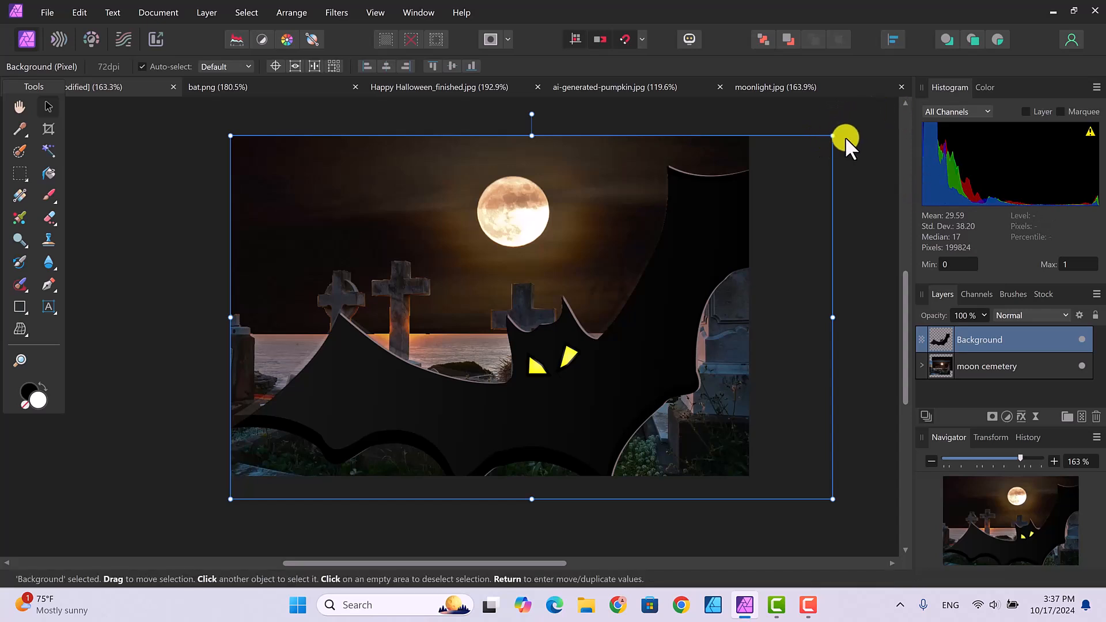
Scale the bat down, place it in front of the full moon, and deselect everything.
left_click_drag(833, 136, 514, 225)
left_click(799, 278)
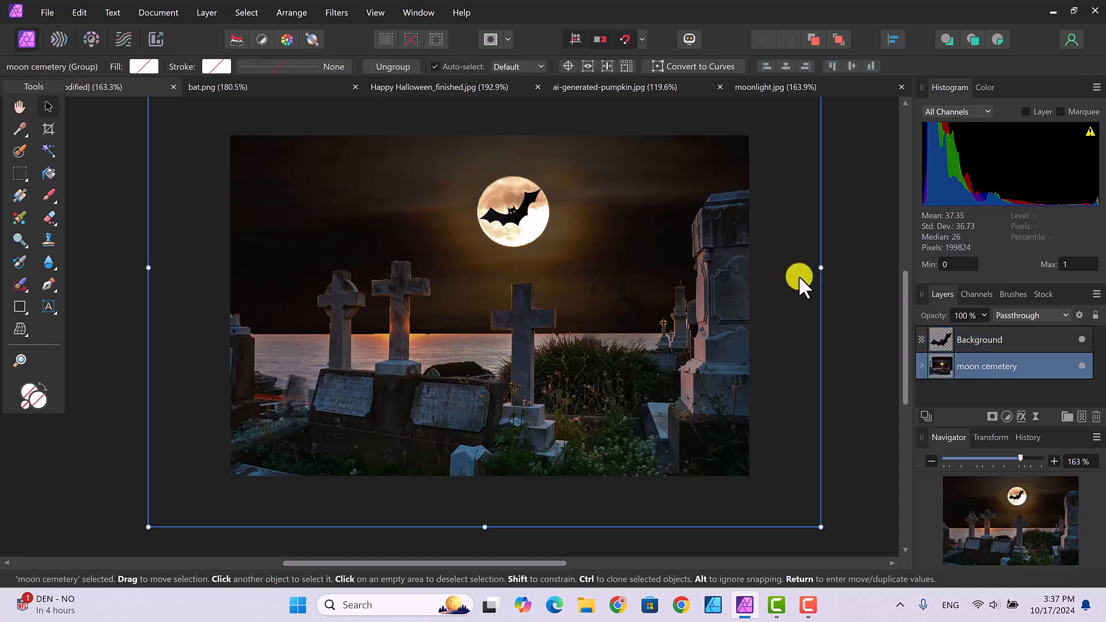
left_click(855, 320)
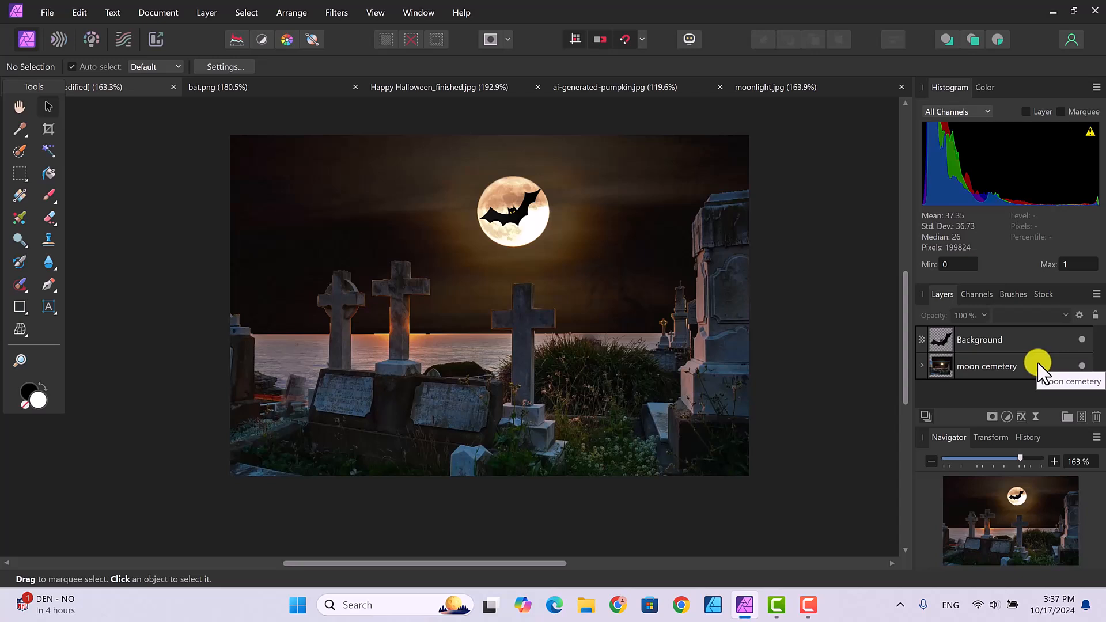
Expand the moon cemetery group to view the layers inside it, and collapse it again.
left_click(922, 366)
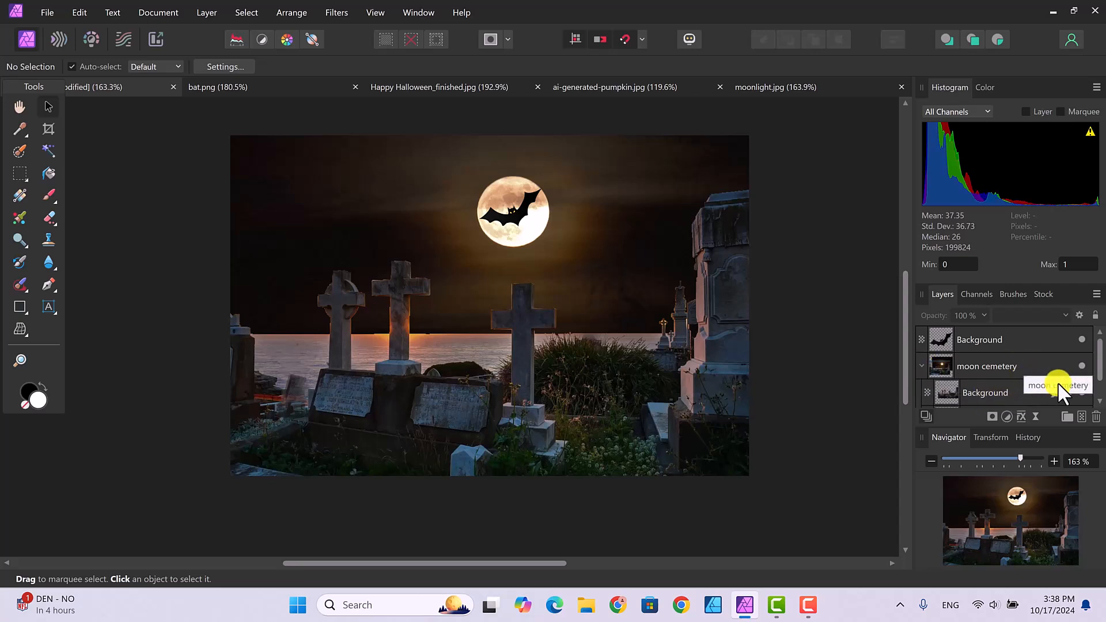
scroll(1097, 377, "down", 1)
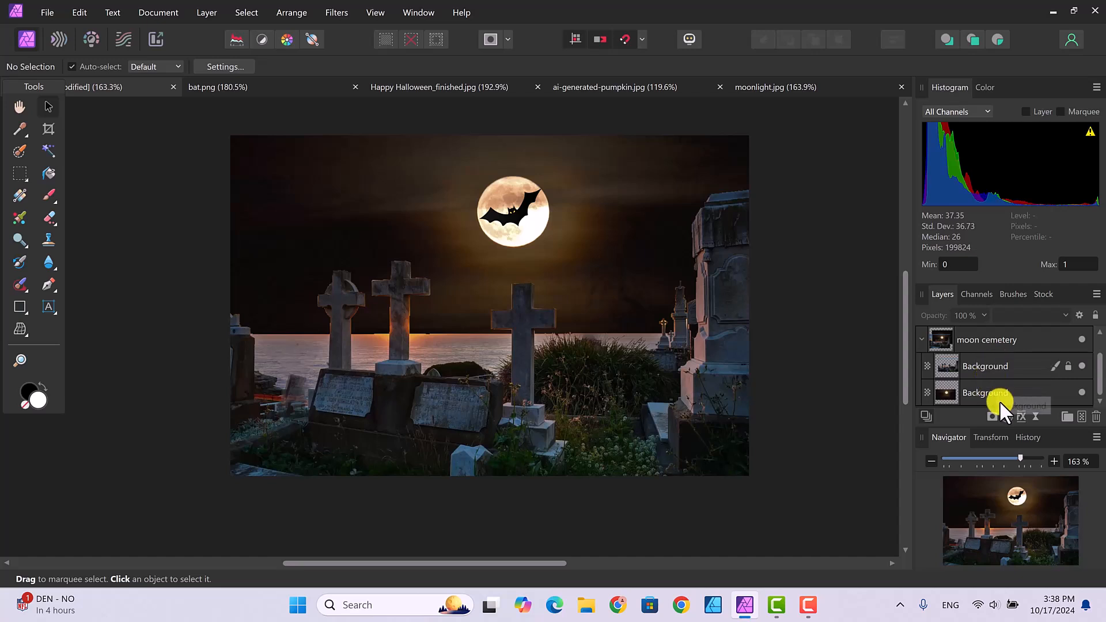
left_click_drag(921, 340, 921, 338)
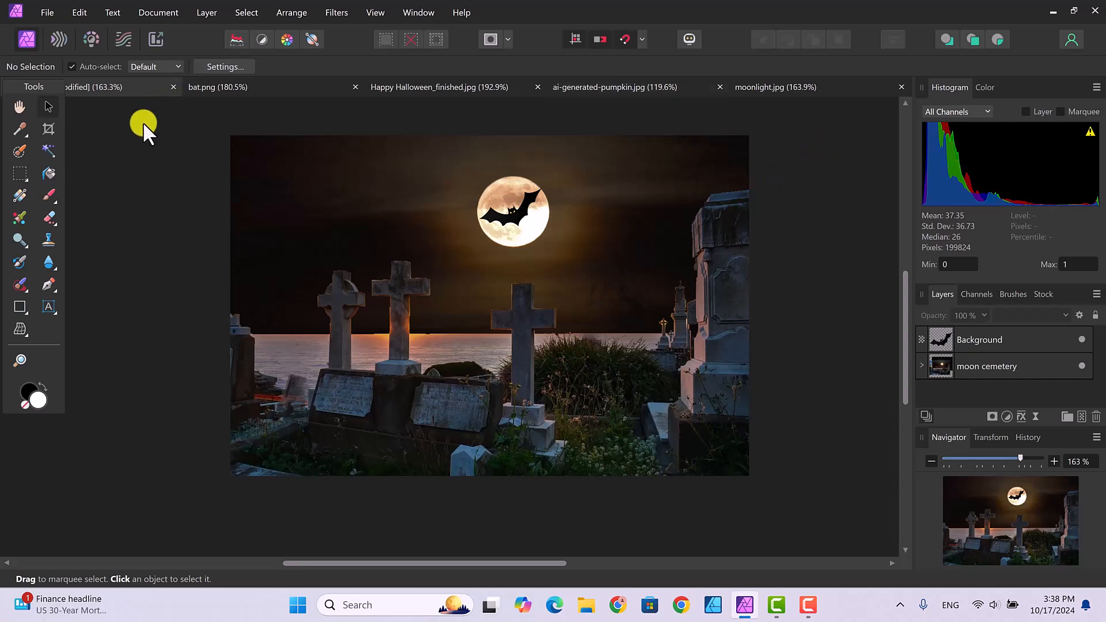
Select the large carved pumpkin in ai-generated-pumpkin.jpg using the Selection Brush at a width of 150 px.
left_click(610, 87)
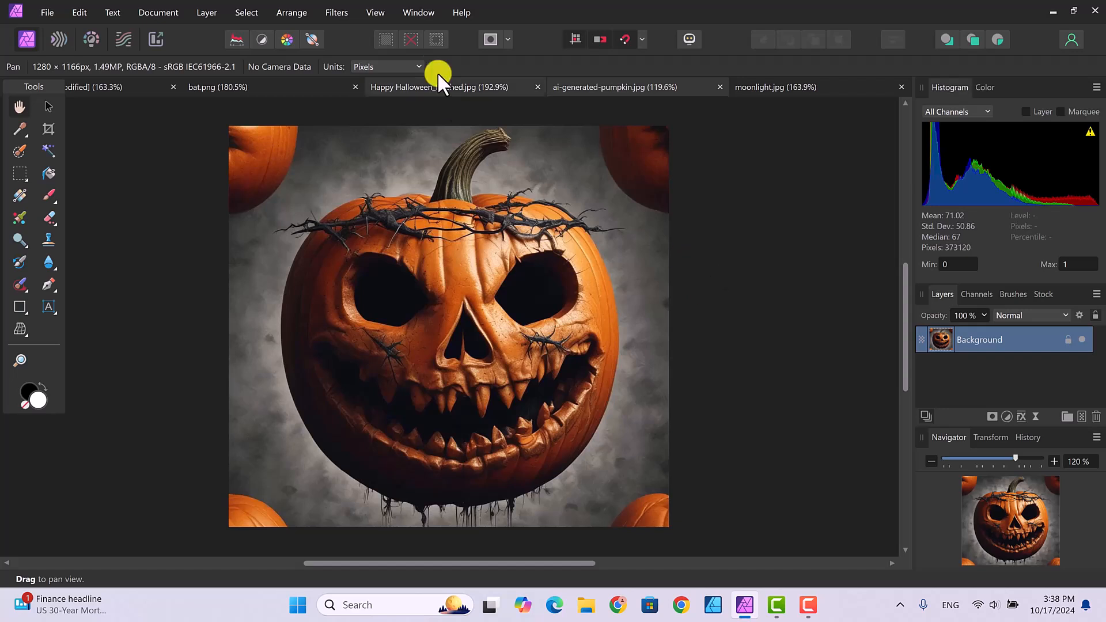
left_click(17, 149)
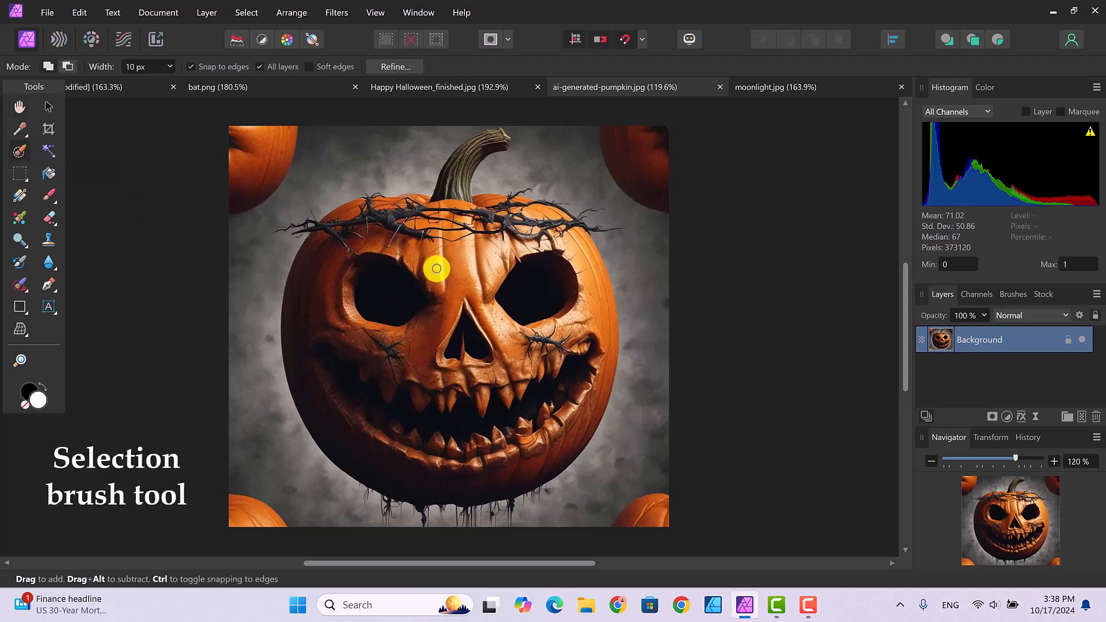
left_click(149, 67)
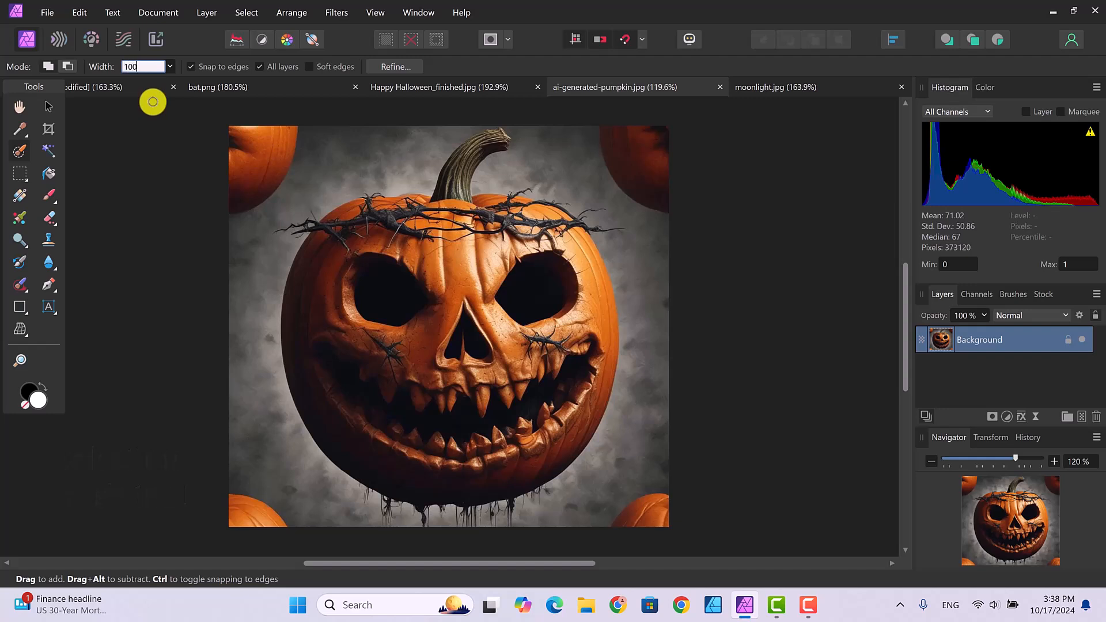
key("Return")
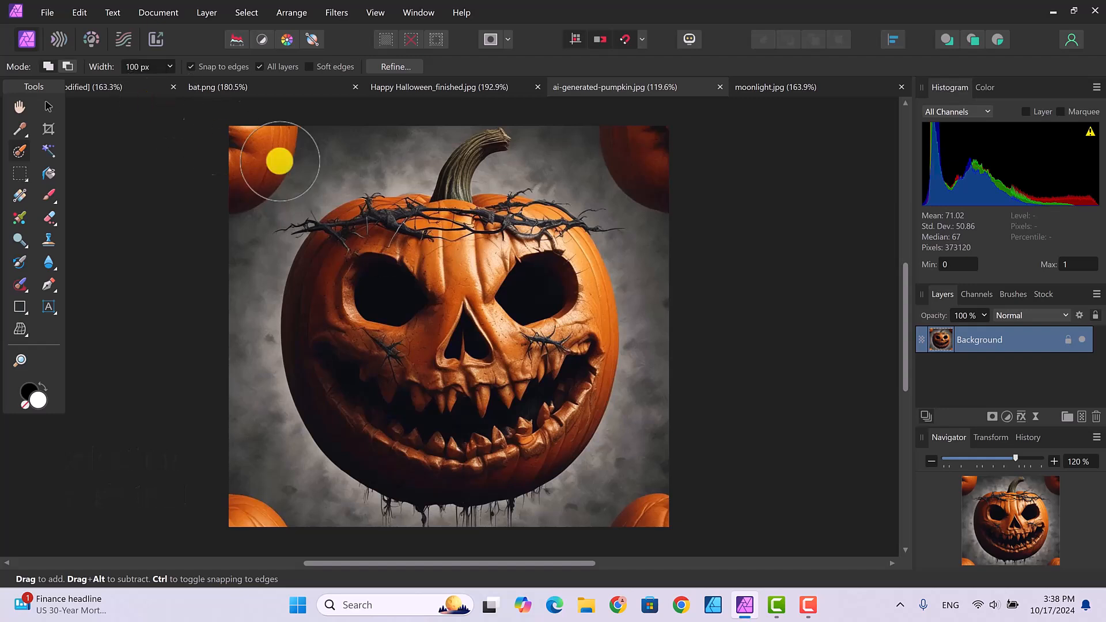
left_click(138, 67)
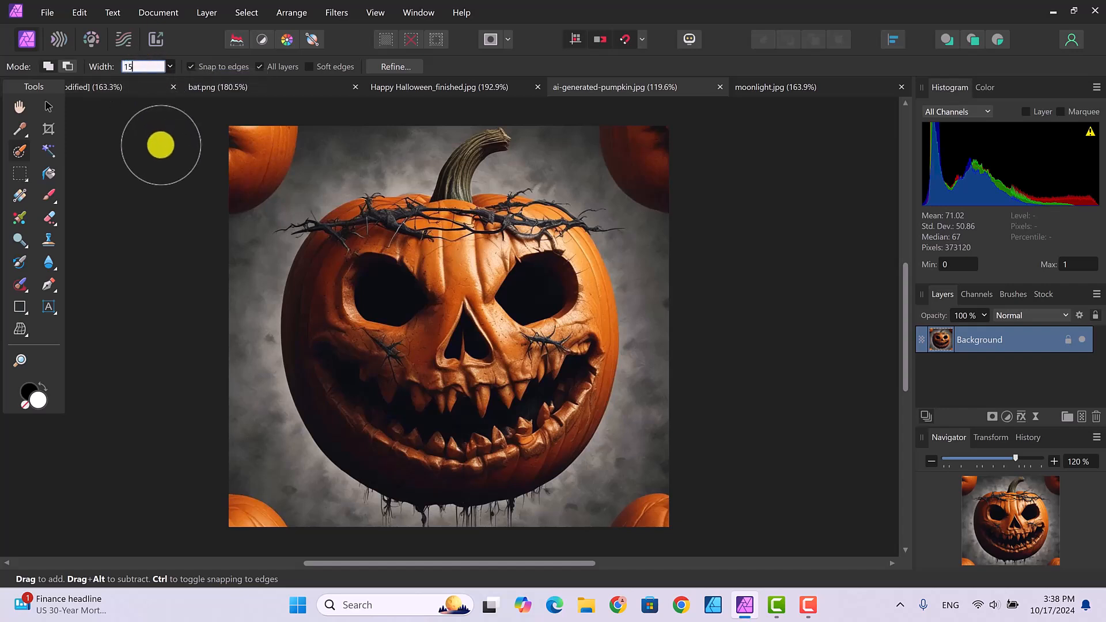
key("Return")
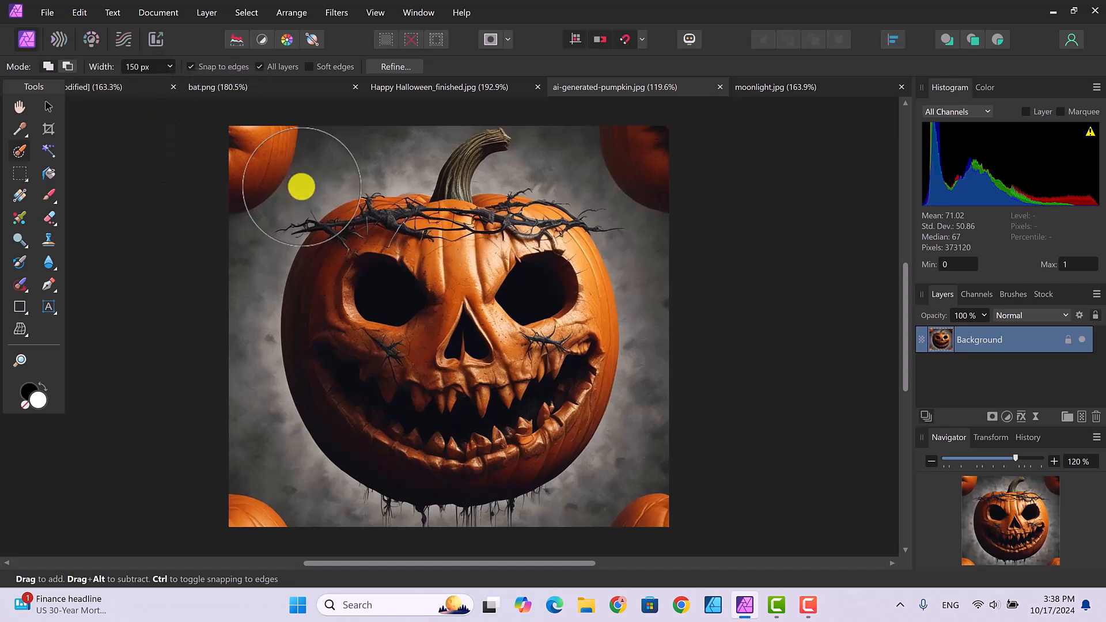
mouse_move(385, 225)
left_mouse_down()
mouse_move(358, 262)
mouse_move(358, 337)
mouse_move(385, 397)
mouse_move(405, 414)
mouse_move(435, 411)
mouse_move(506, 359)
mouse_move(540, 297)
mouse_move(574, 316)
mouse_move(524, 248)
mouse_move(438, 224)
left_mouse_up()
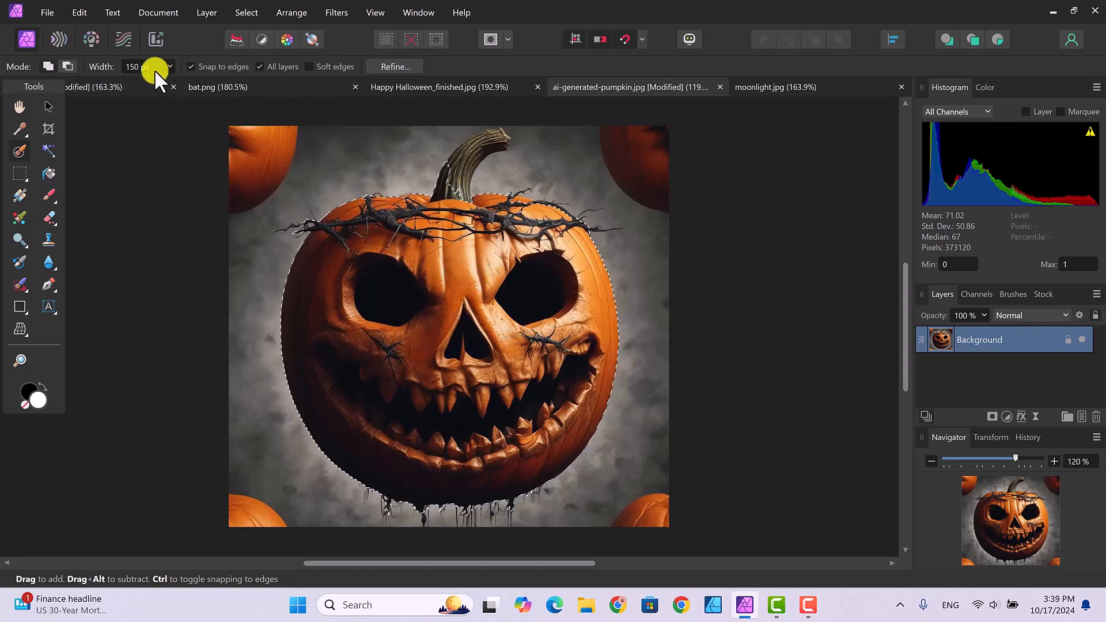
Set the selection brush width to 50 px and brush along the drips beneath the pumpkin to add them.
left_click(137, 65)
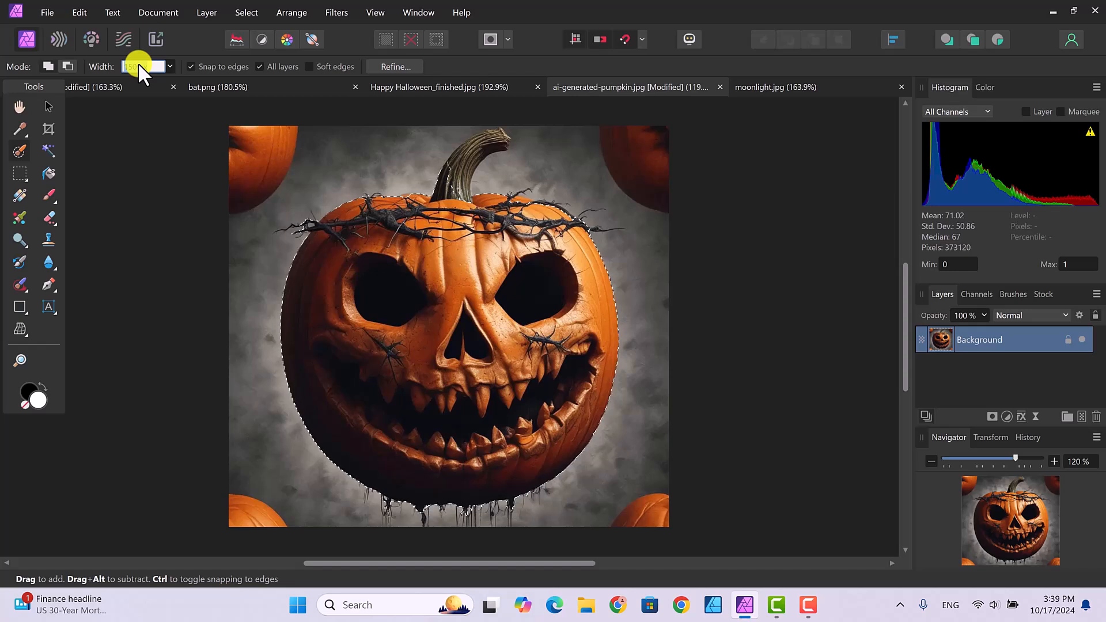
type("50")
key("Return")
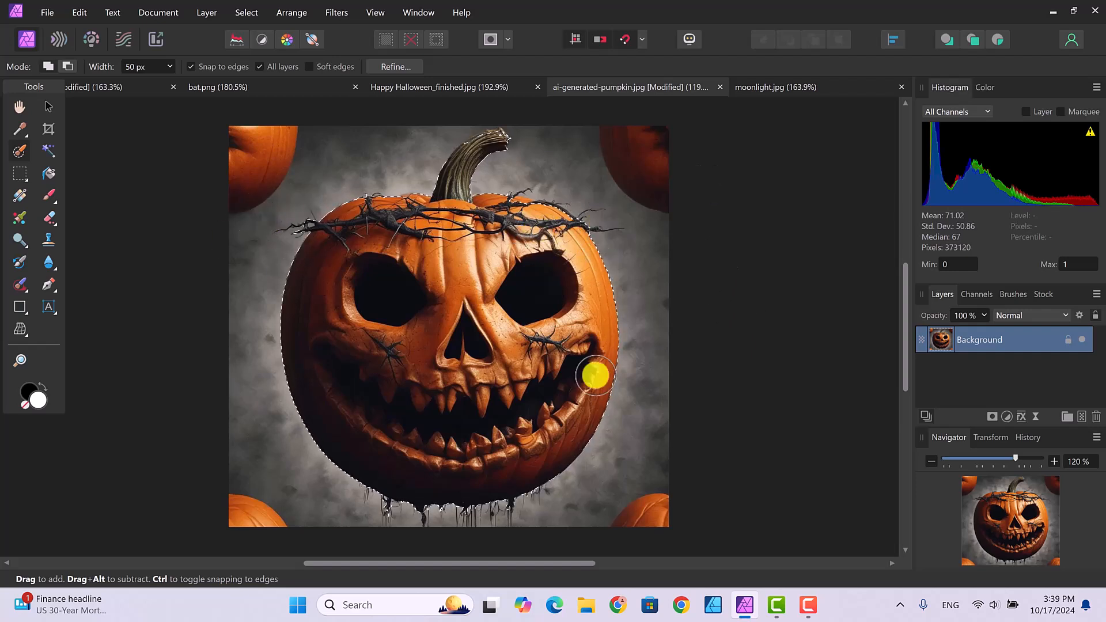
mouse_move(383, 508)
left_mouse_down()
mouse_move(550, 522)
mouse_move(450, 529)
mouse_move(509, 517)
left_mouse_up()
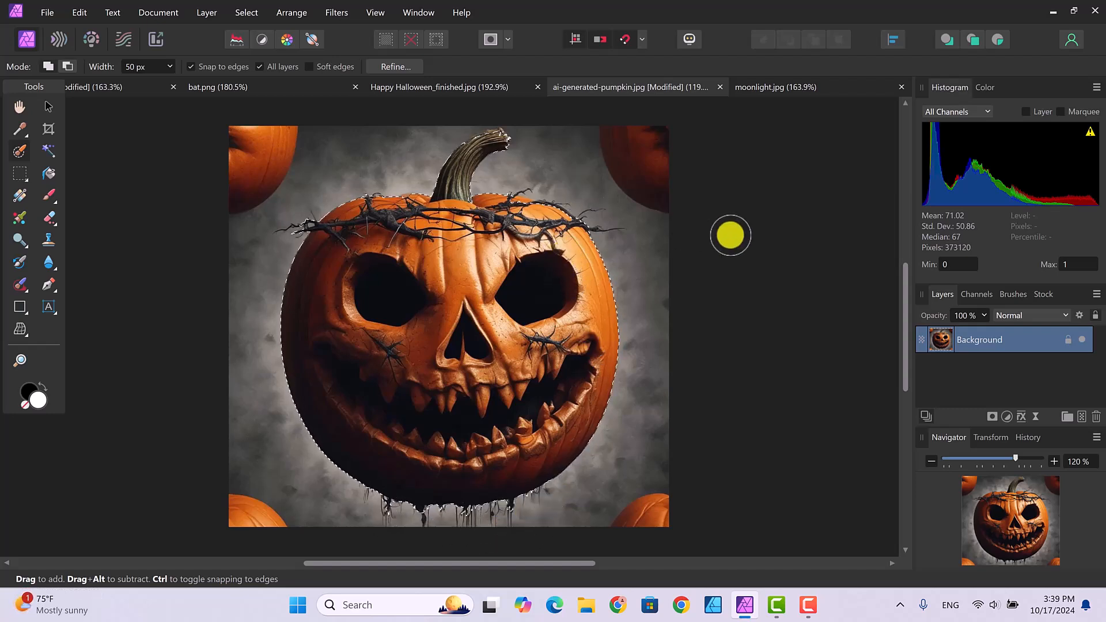
Start refining the pumpkin selection with Smooth set to 4 px, moving the dialog clear of the pumpkin.
left_click(395, 66)
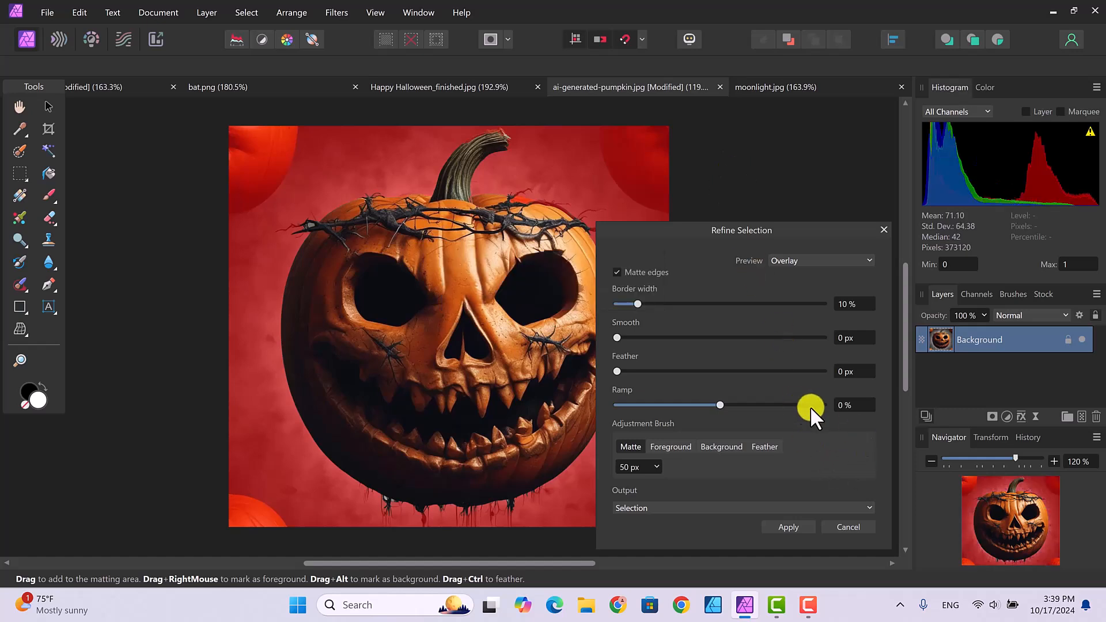
left_click(843, 338)
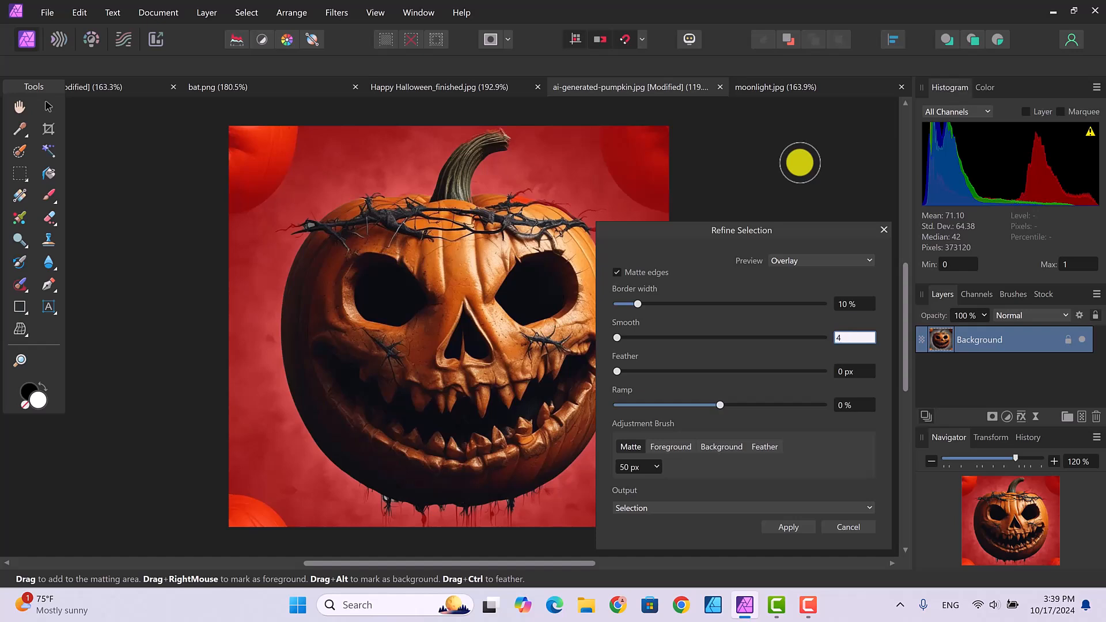
key("Return")
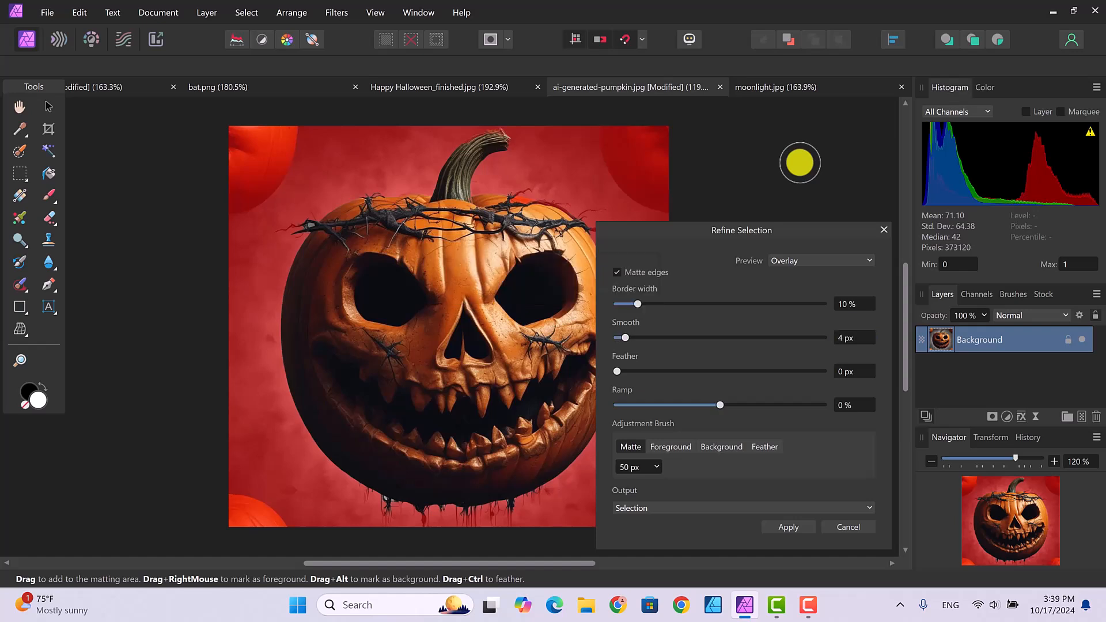
left_click_drag(795, 233, 850, 201)
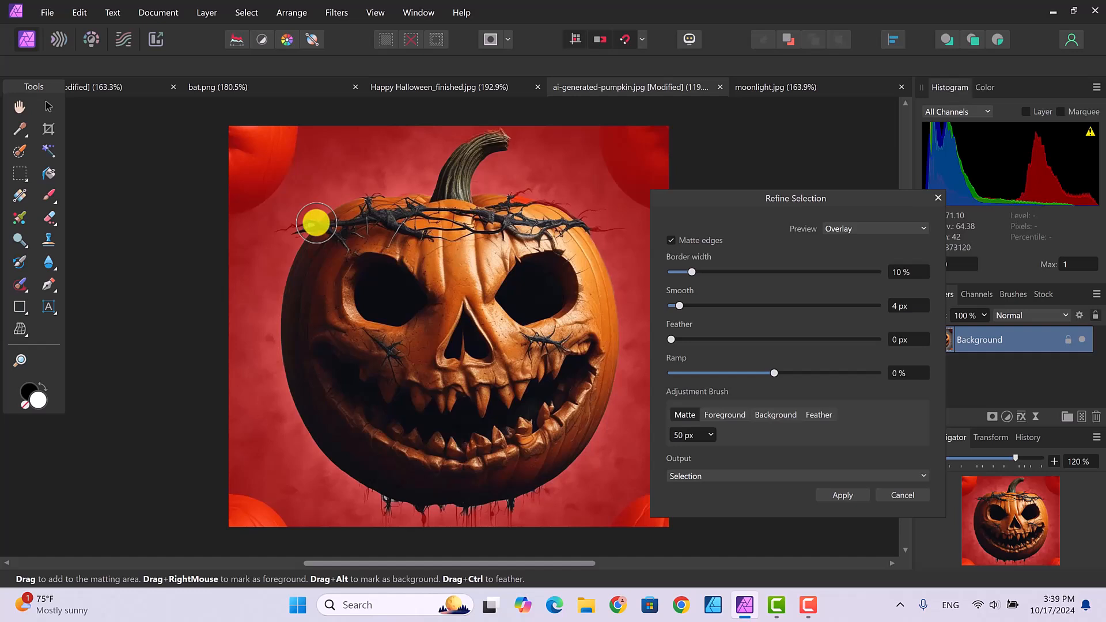
Paint with the 50 px Matte adjustment brush over the thorny twigs protruding on both sides of the pumpkin's top.
left_click_drag(318, 227, 276, 230)
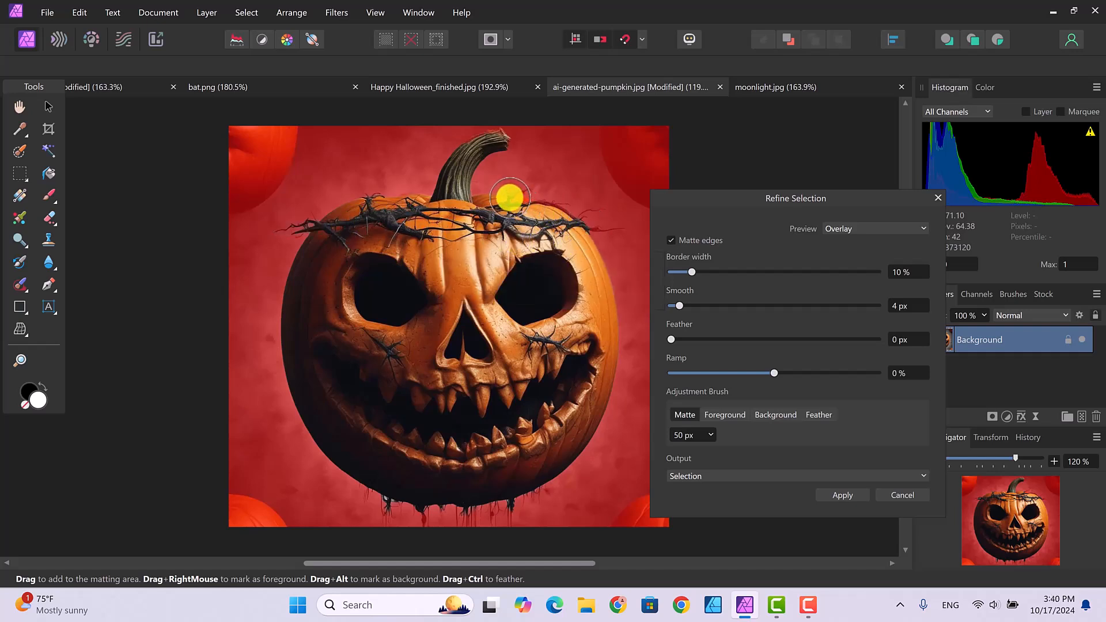
left_click_drag(520, 192, 536, 184)
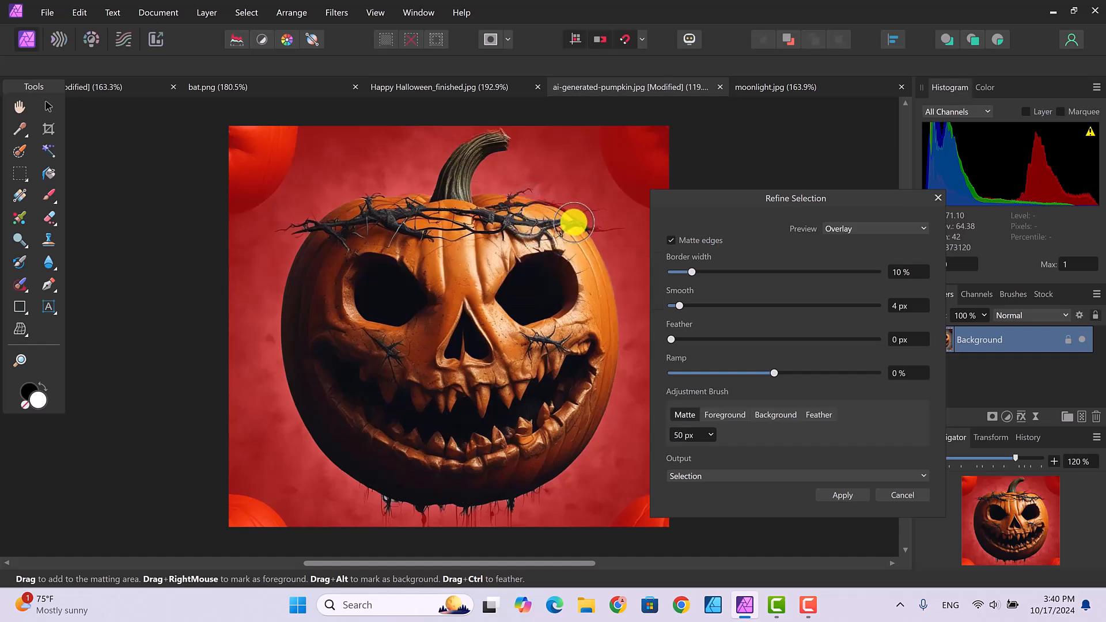
left_click_drag(566, 235, 623, 227)
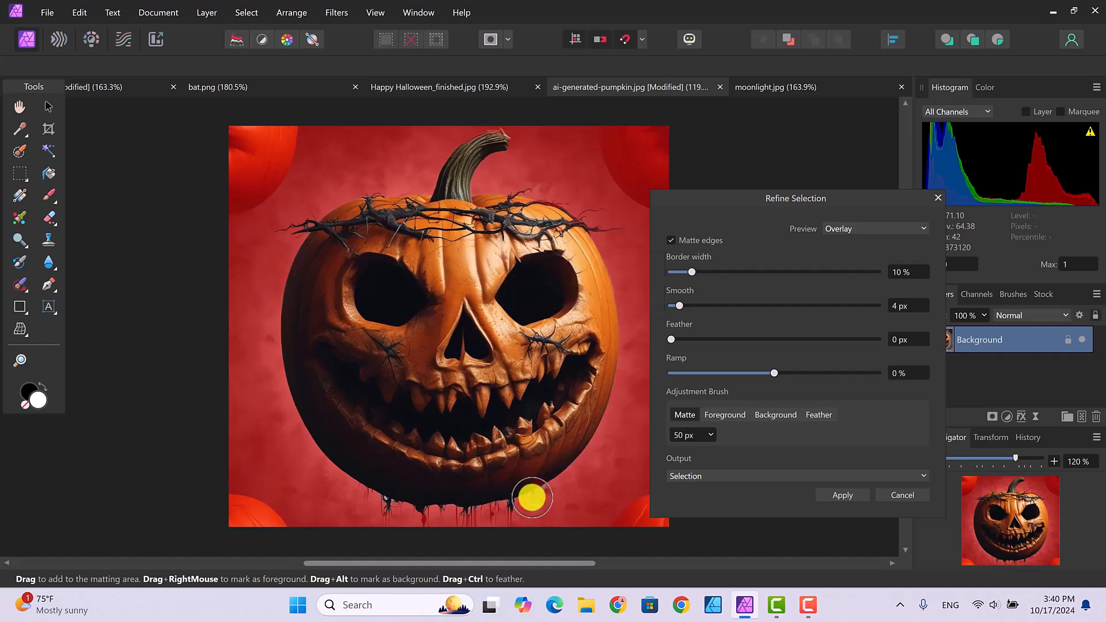
Paint with the Matte adjustment brush over the drips along the pumpkin's underside and apply the refined selection.
left_click_drag(533, 499, 501, 501)
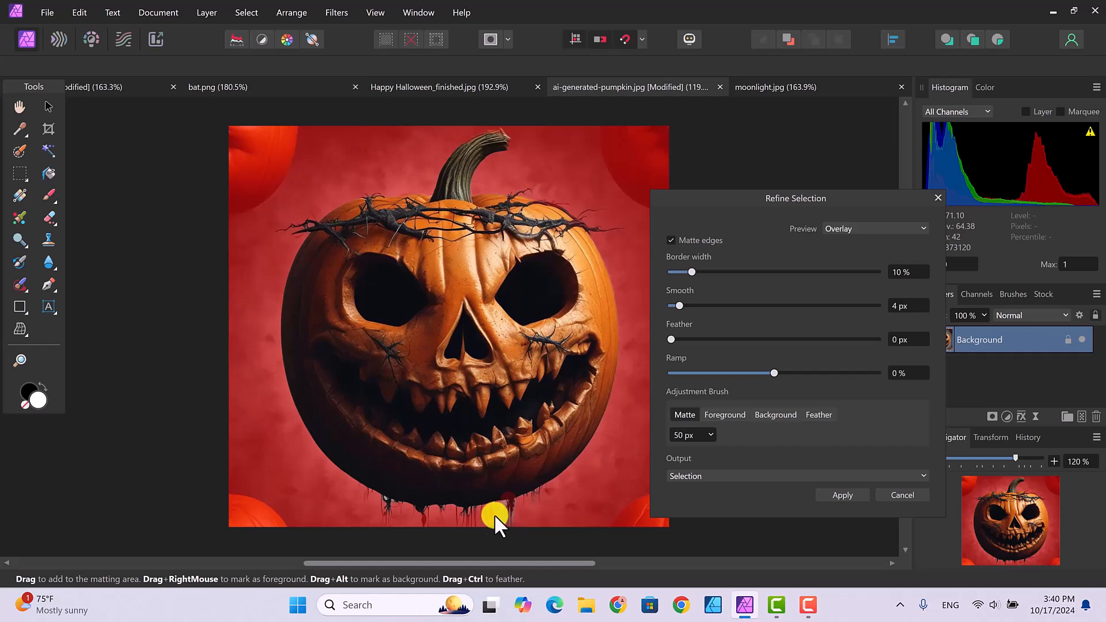
left_click(494, 513)
left_click(494, 509)
mouse_move(491, 519)
left_mouse_down()
mouse_move(473, 506)
mouse_move(474, 519)
left_mouse_up()
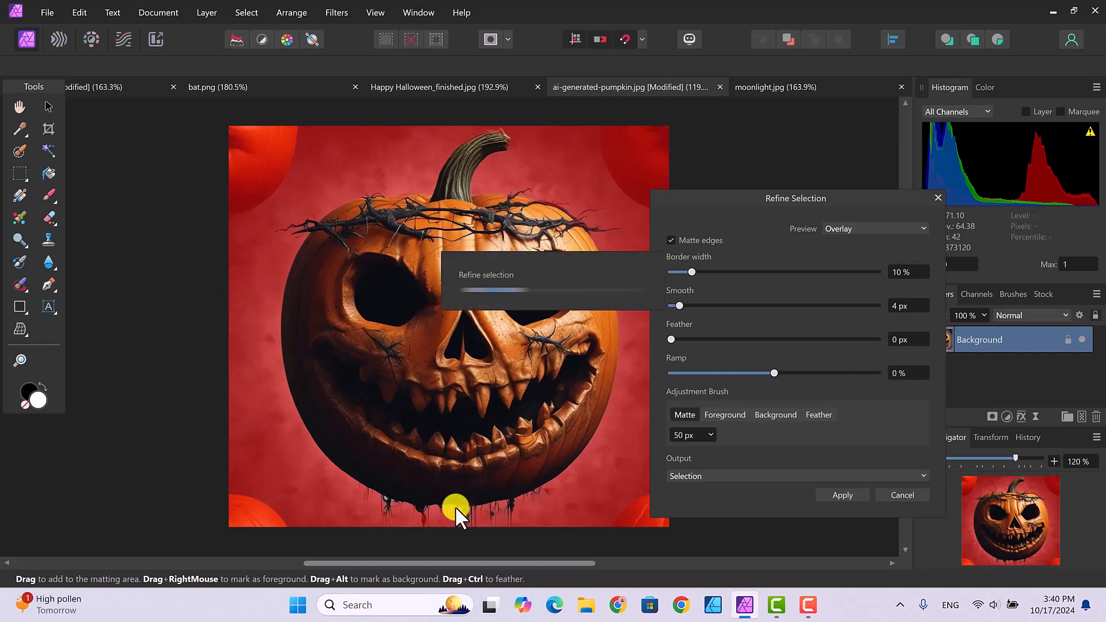
mouse_move(457, 525)
left_mouse_down()
mouse_move(424, 510)
mouse_move(426, 523)
mouse_move(368, 491)
mouse_move(387, 497)
mouse_move(388, 515)
mouse_move(397, 507)
left_mouse_up()
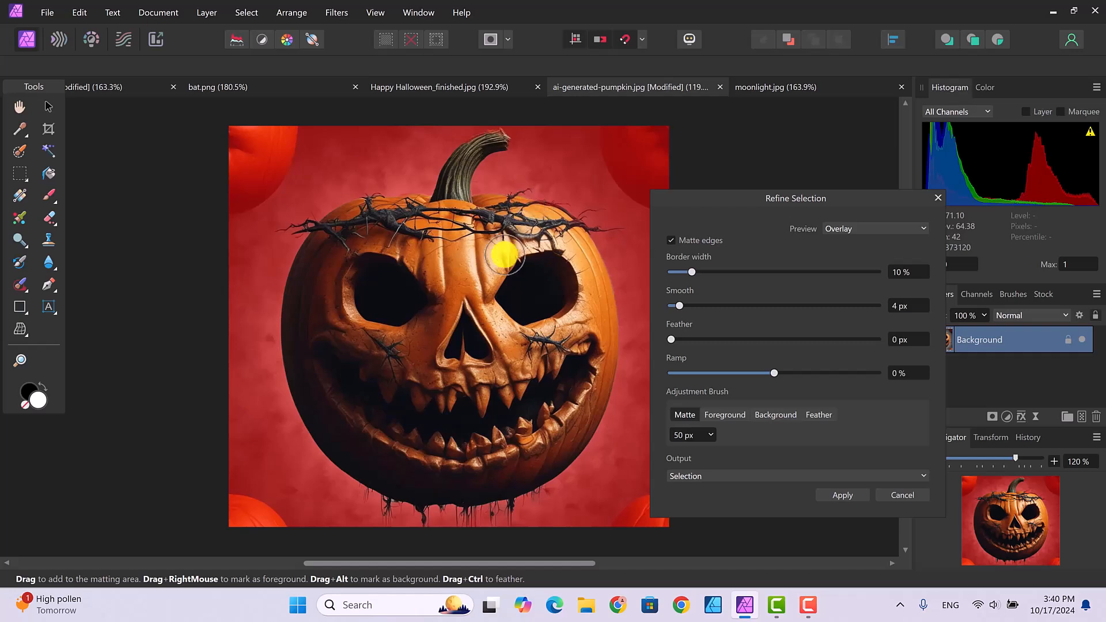
left_click(838, 493)
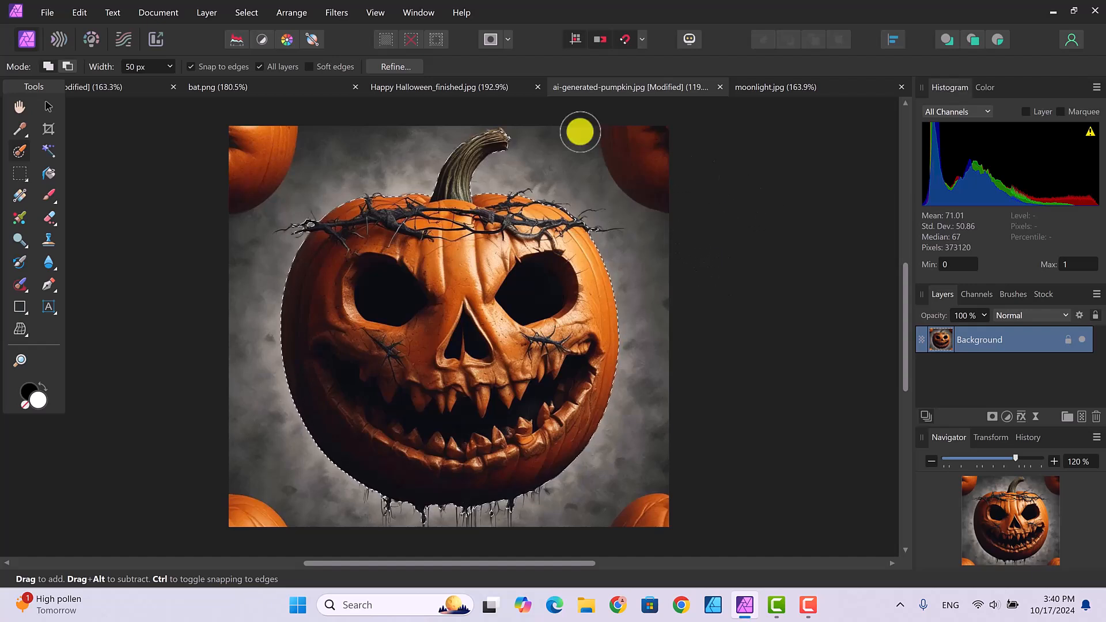
Reopen the refinement of the pumpkin selection and set Smooth to 4 px again.
left_click(400, 64)
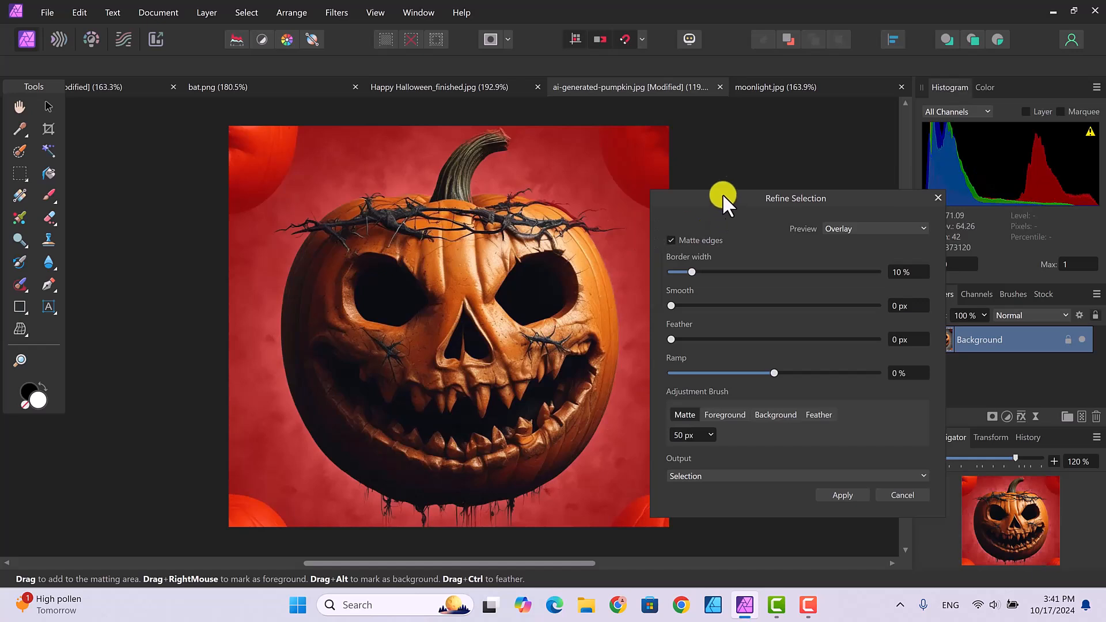
left_click_drag(722, 196, 738, 199)
left_click(909, 306)
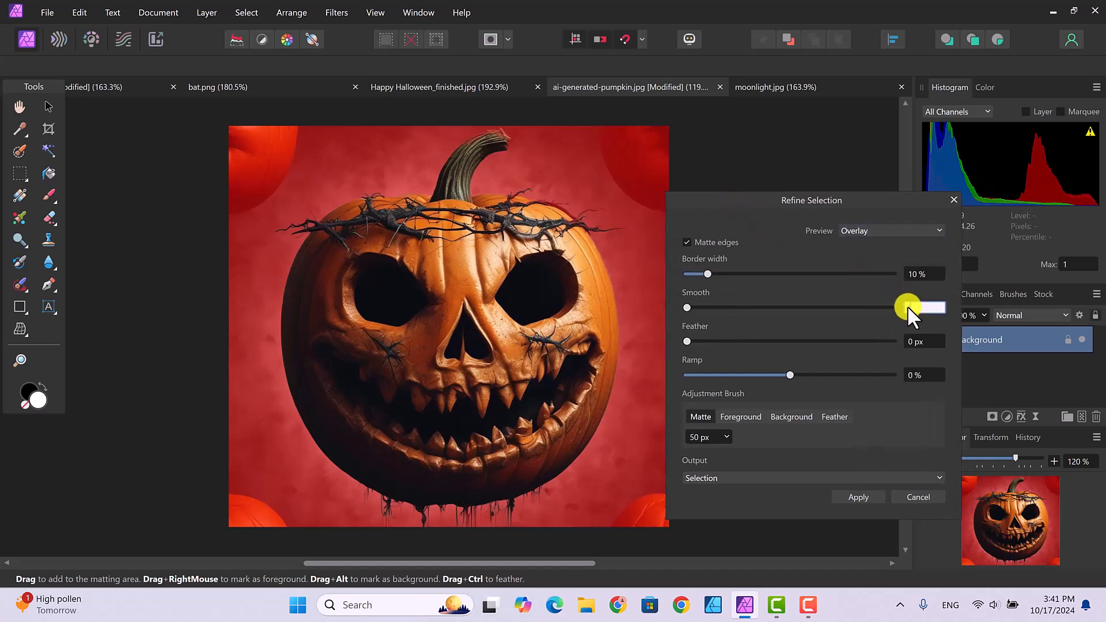
type("4")
key("Return")
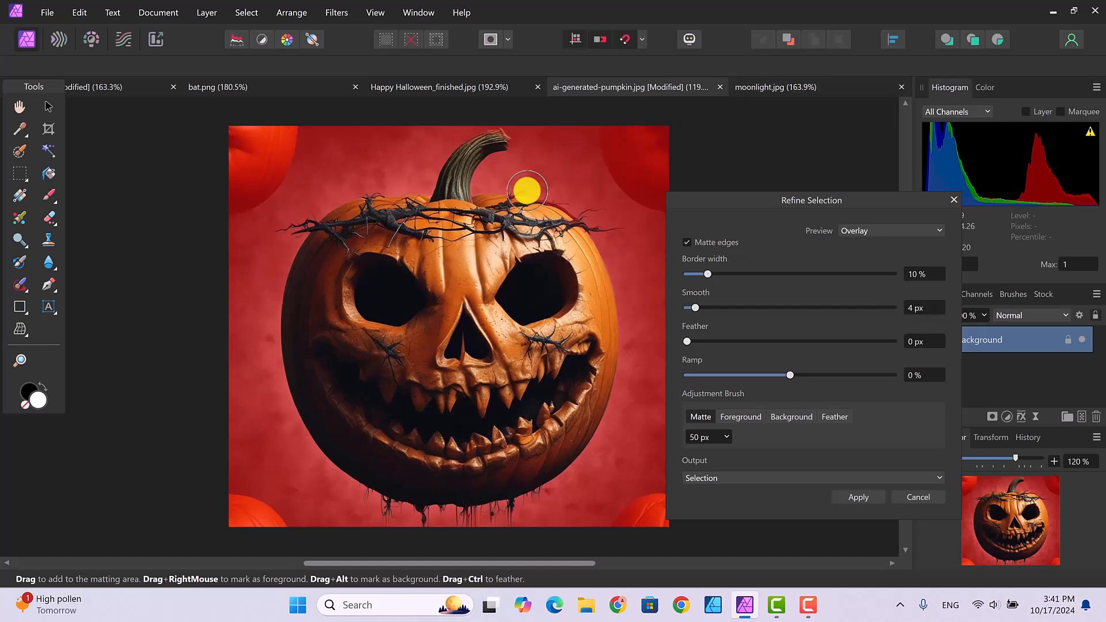
Paint with the 50 px Matte adjustment brush over the thorny twigs at the pumpkin's upper right and apply the refined selection.
mouse_move(519, 194)
left_mouse_down()
mouse_move(539, 185)
mouse_move(572, 218)
left_mouse_up()
mouse_move(501, 195)
left_mouse_down()
mouse_move(523, 190)
mouse_move(592, 227)
mouse_move(616, 227)
left_mouse_up()
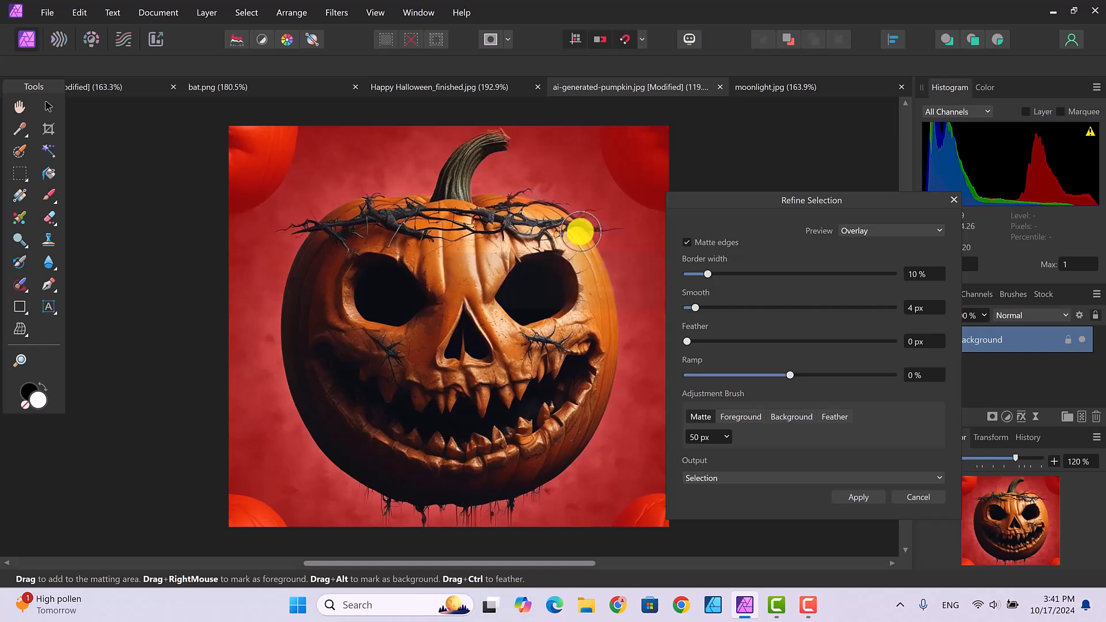
left_click_drag(602, 210, 560, 219)
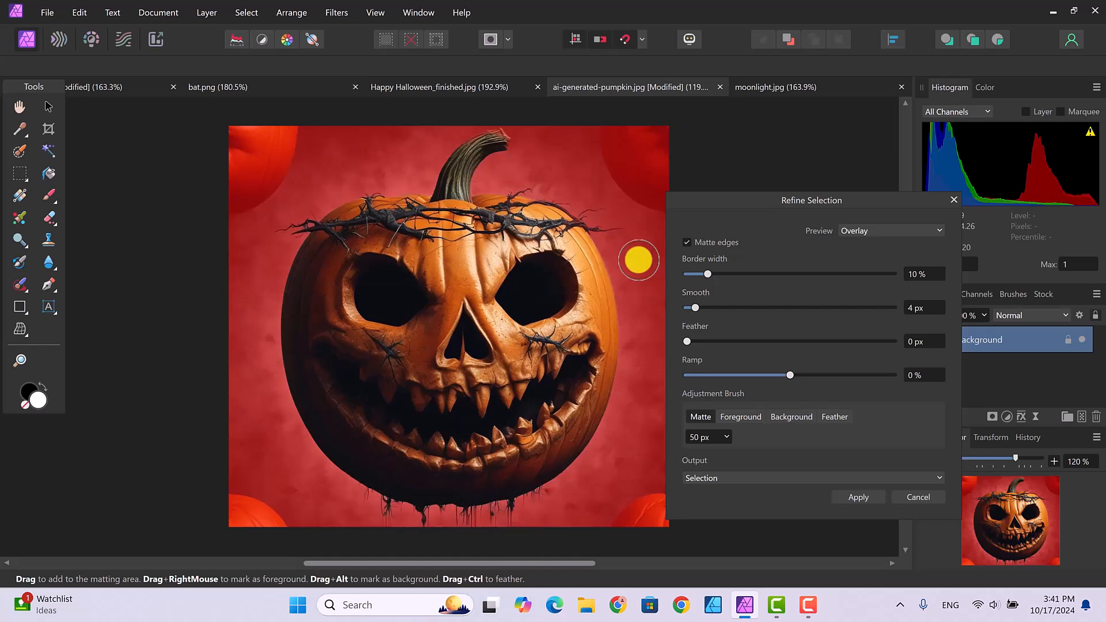
left_click(858, 496)
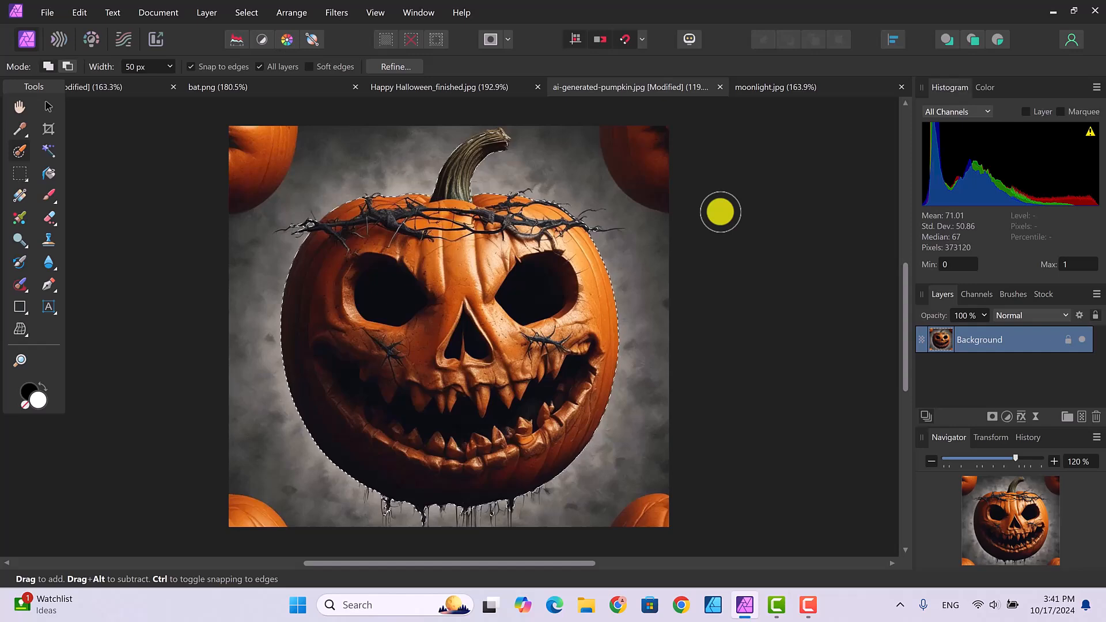
Invert the pumpkin selection, delete the surrounding background and clear the selection.
left_click(247, 13)
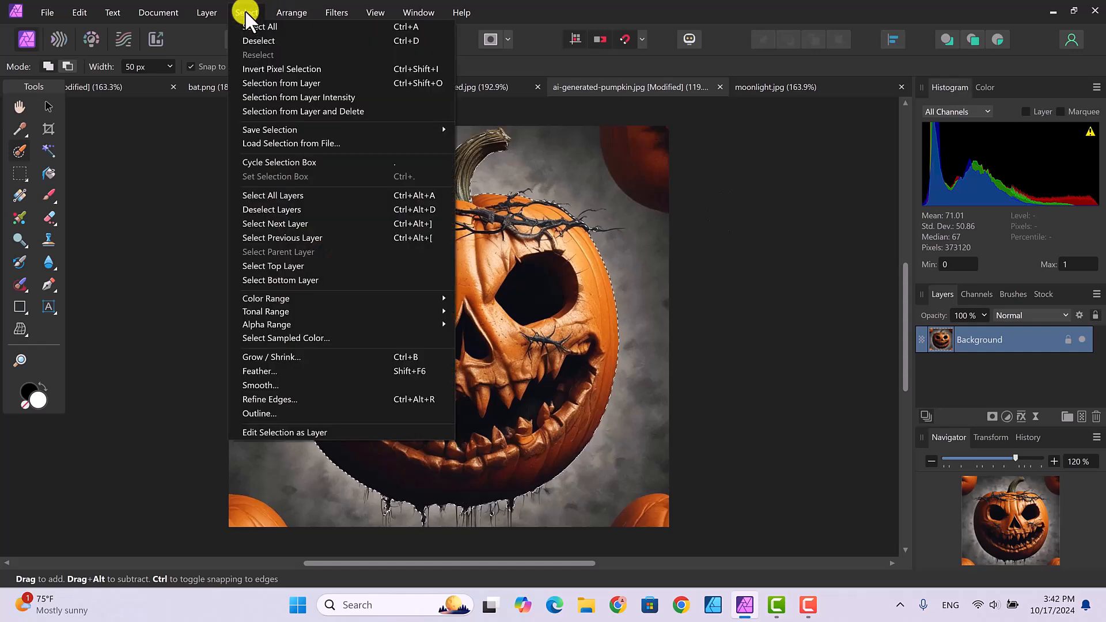
left_click(284, 69)
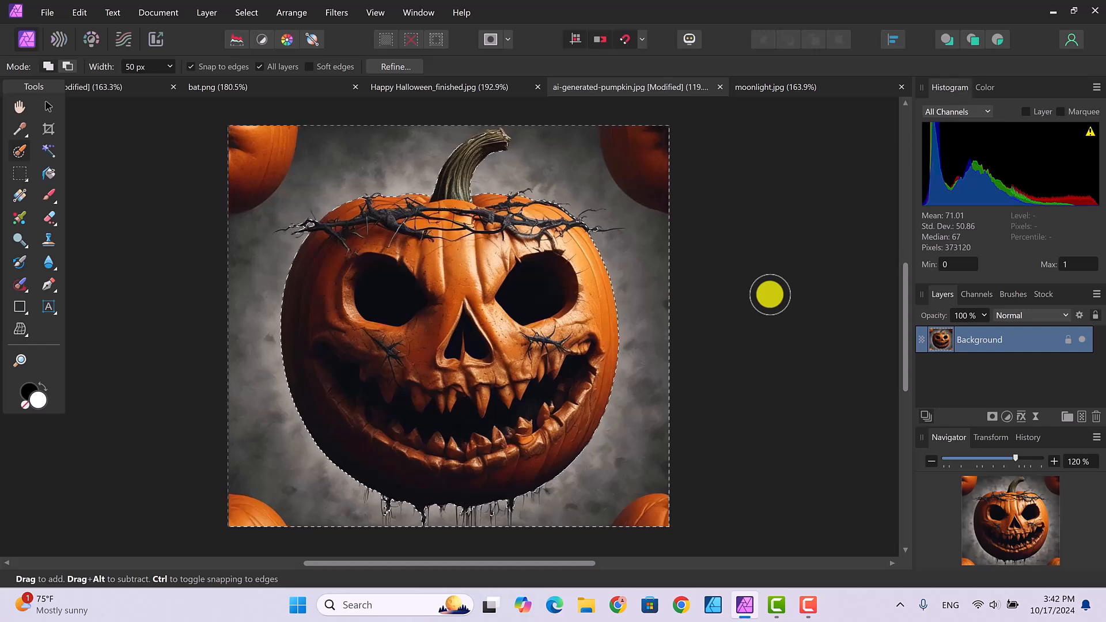
key("Delete")
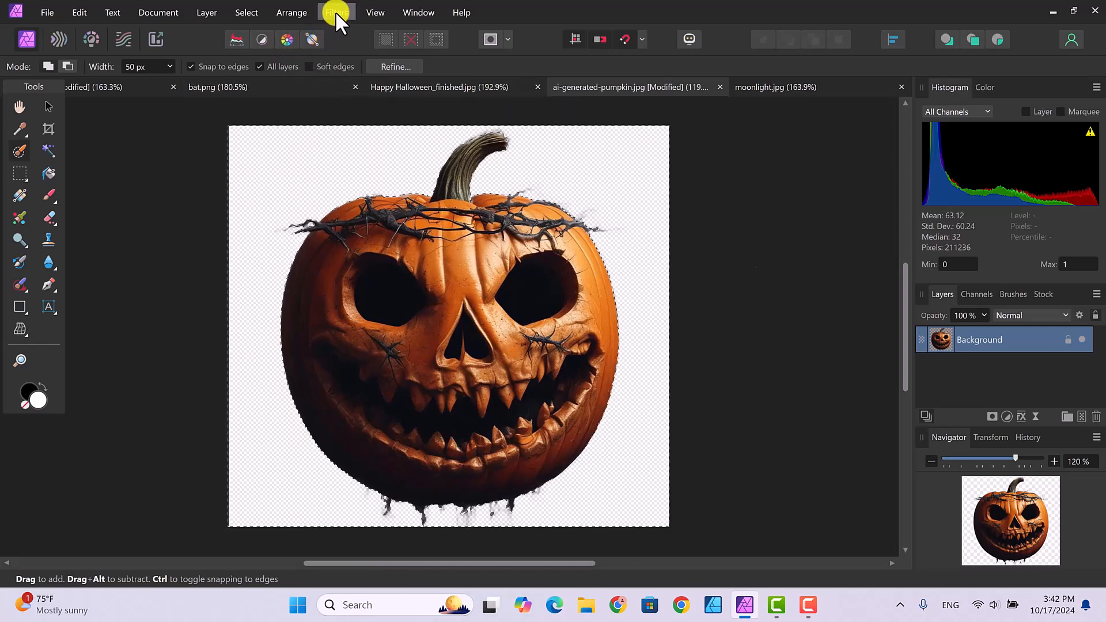
left_click(244, 12)
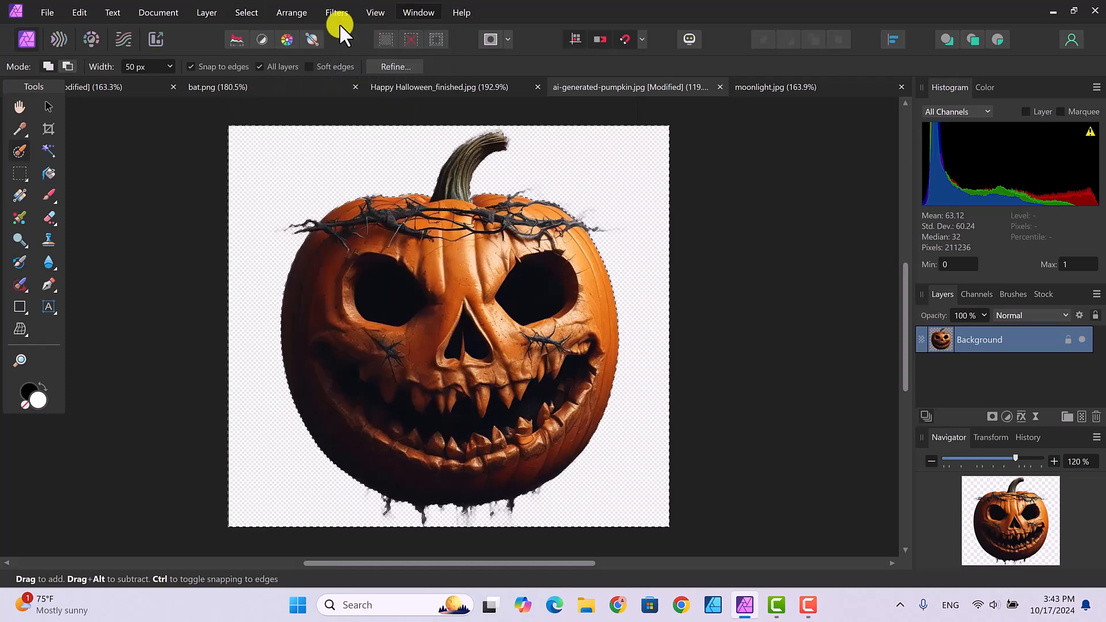
left_click(244, 11)
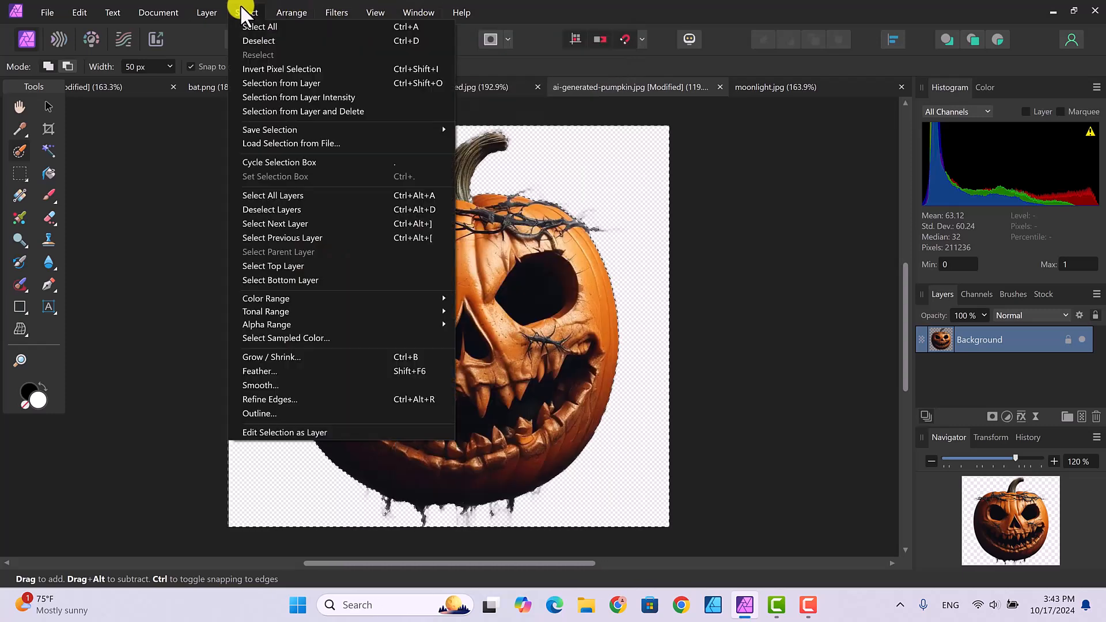
left_click(254, 38)
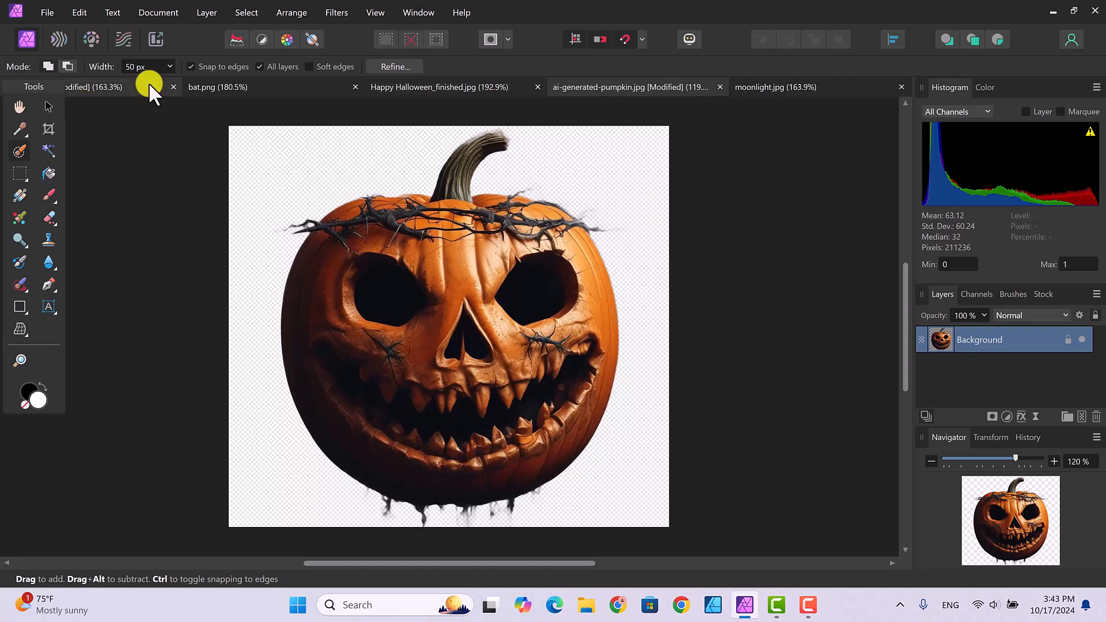
Copy the cut-out pumpkin and paste it into the cemetery.jpg composite.
left_click(79, 12)
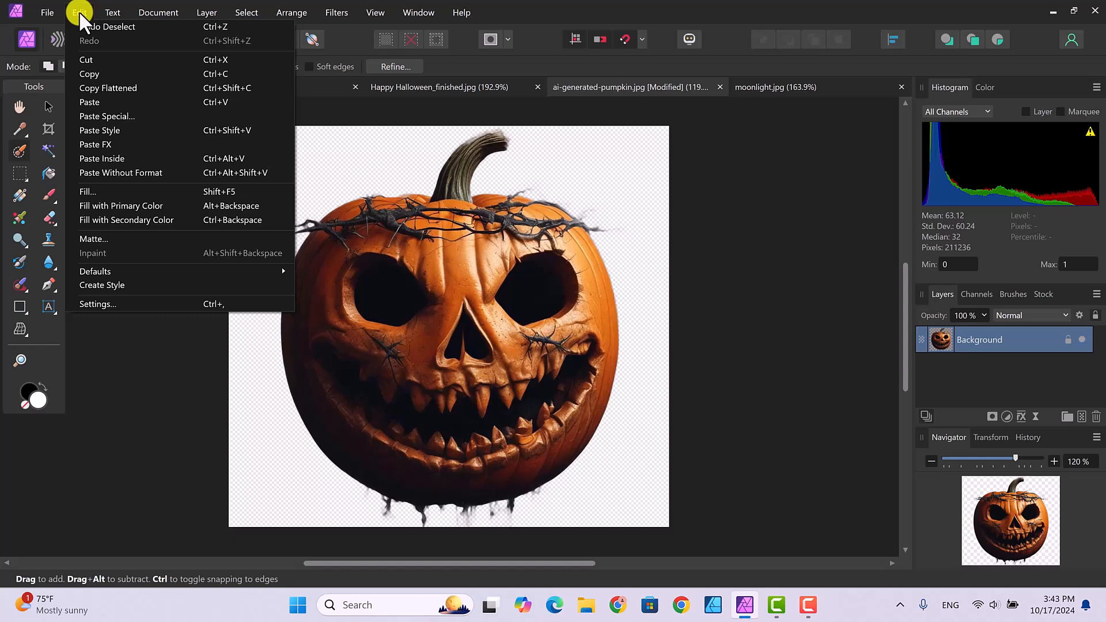
left_click(91, 72)
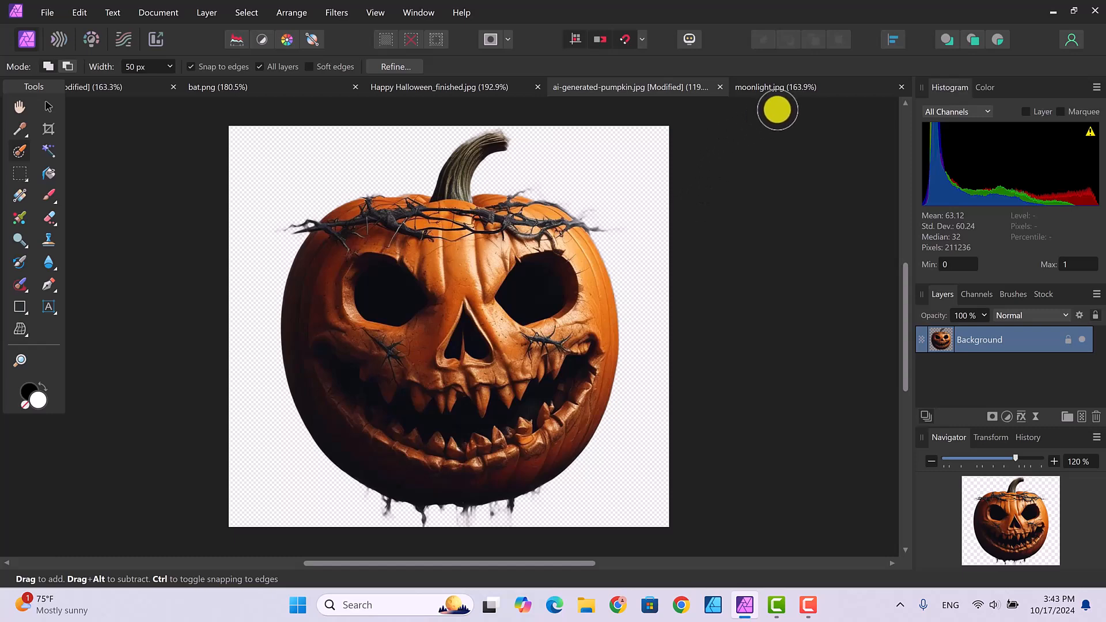
left_click(120, 87)
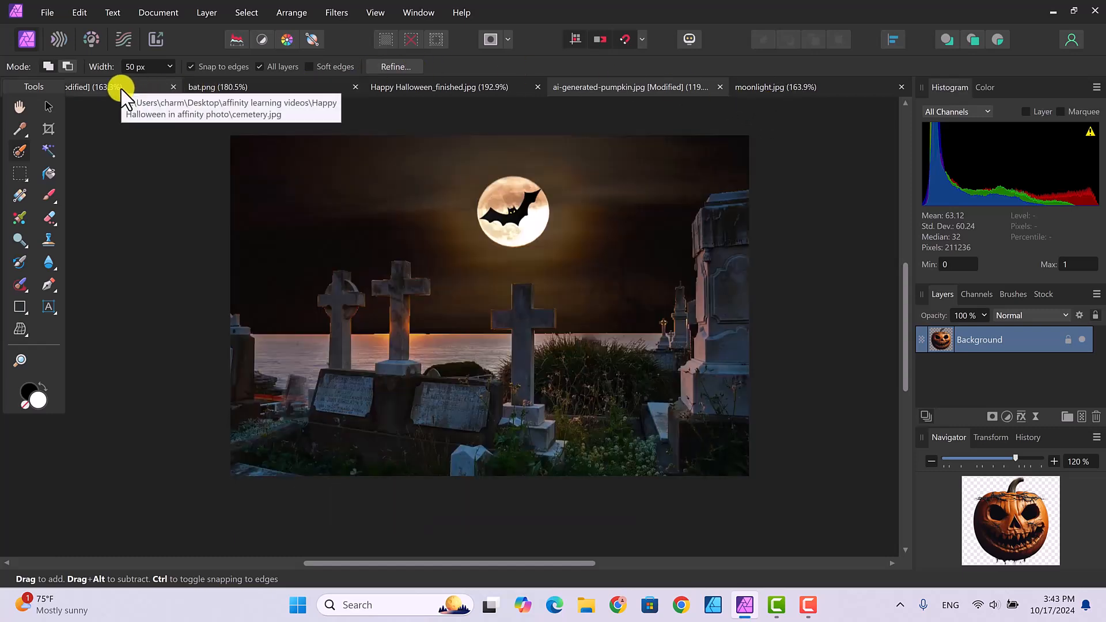
key("v")
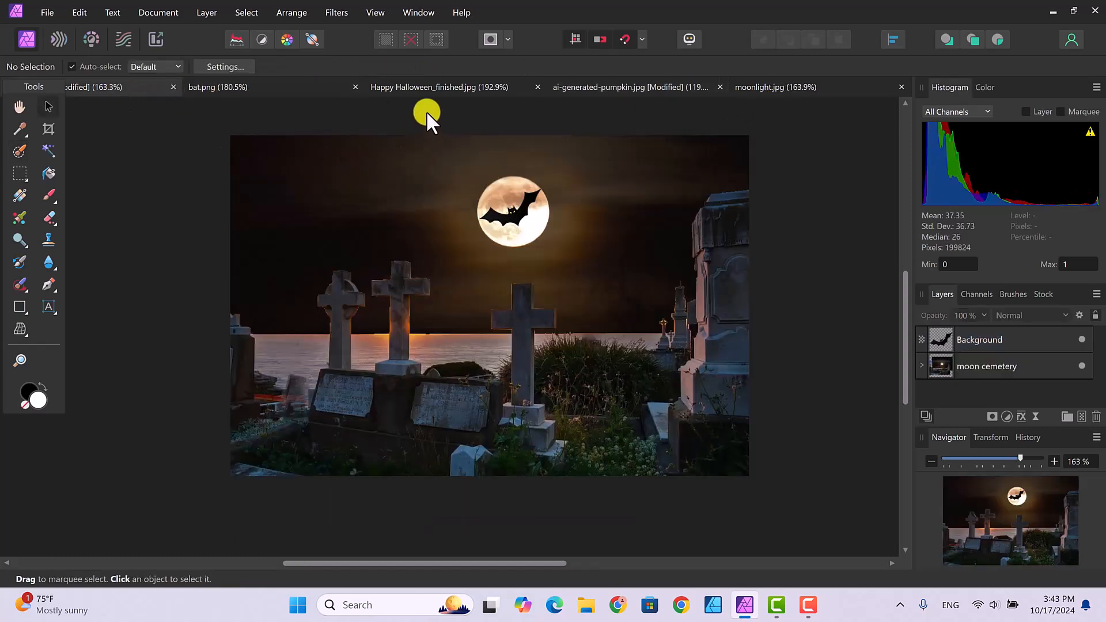
left_click(76, 10)
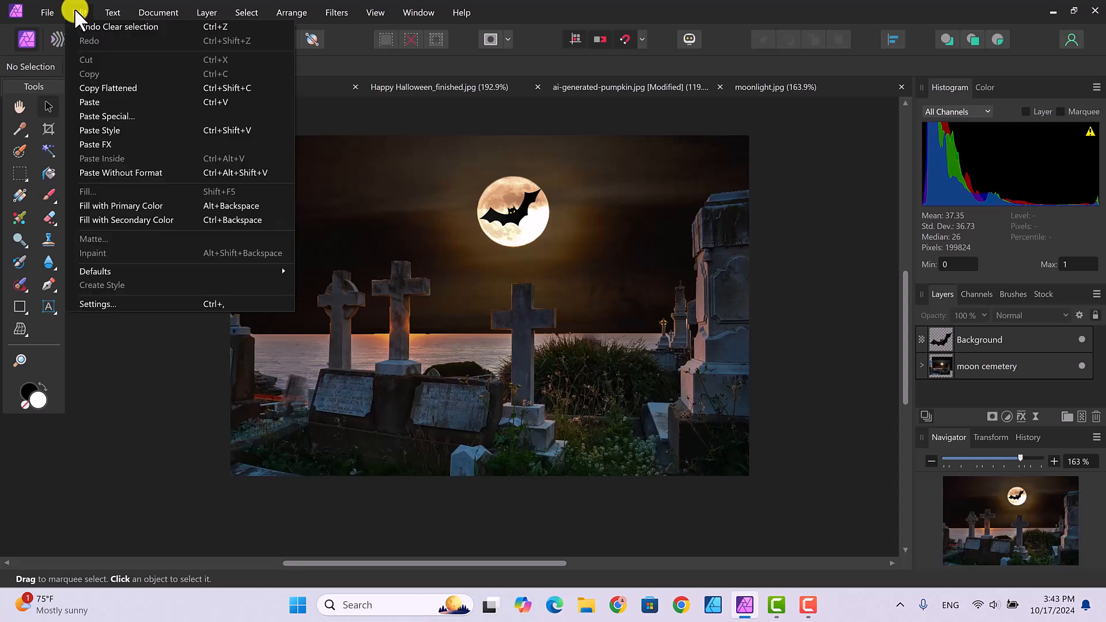
left_click(95, 102)
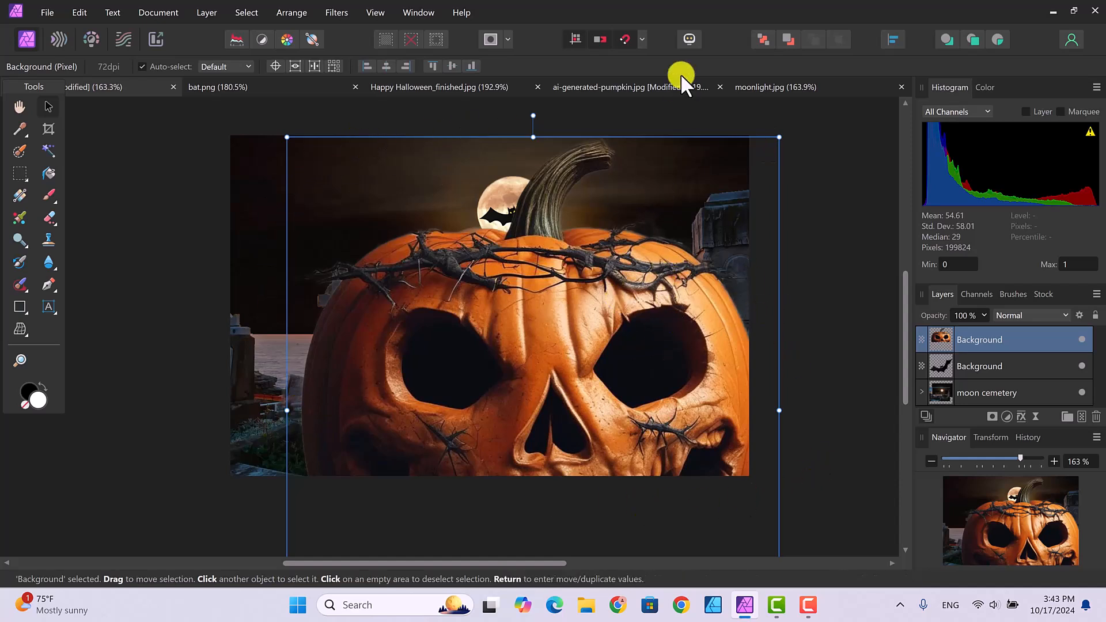
Scale the pasted pumpkin down, place it in front of the gravestones in the photo's lower-left corner, and deselect it.
left_click_drag(777, 138, 548, 322)
left_click_drag(477, 375, 589, 164)
left_click_drag(692, 141, 490, 364)
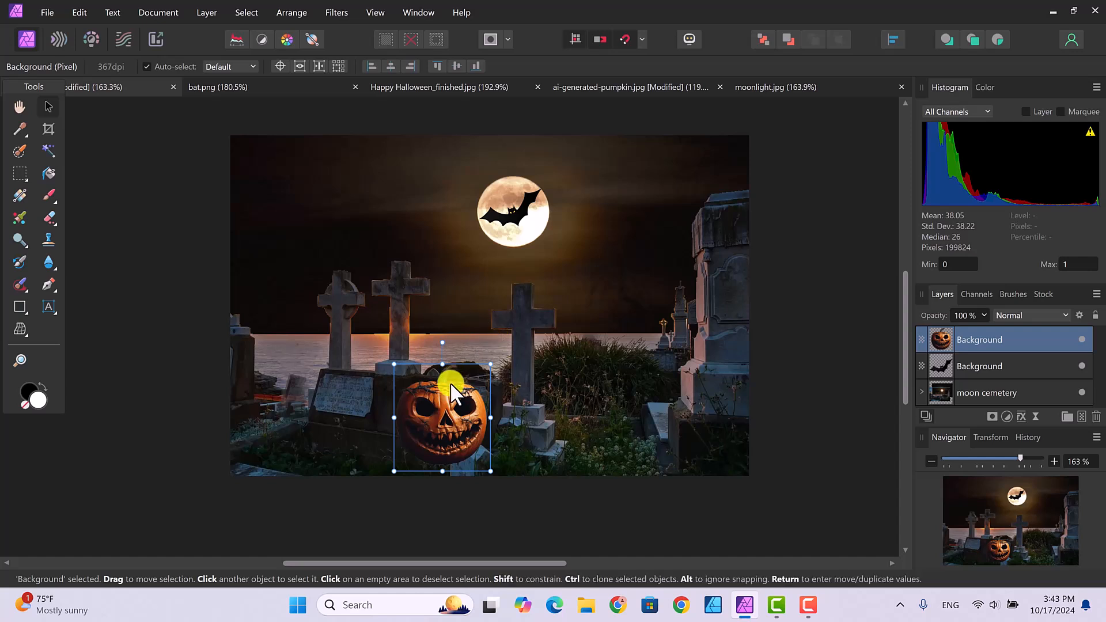
left_click_drag(438, 403, 309, 389)
left_click_drag(264, 424, 291, 426)
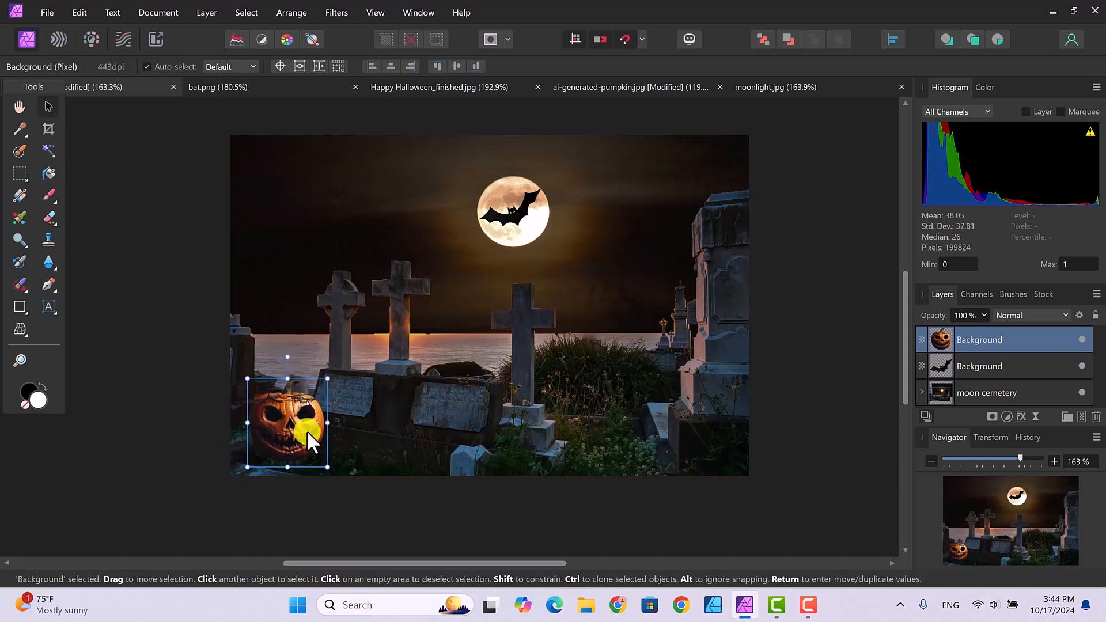
left_click(801, 369)
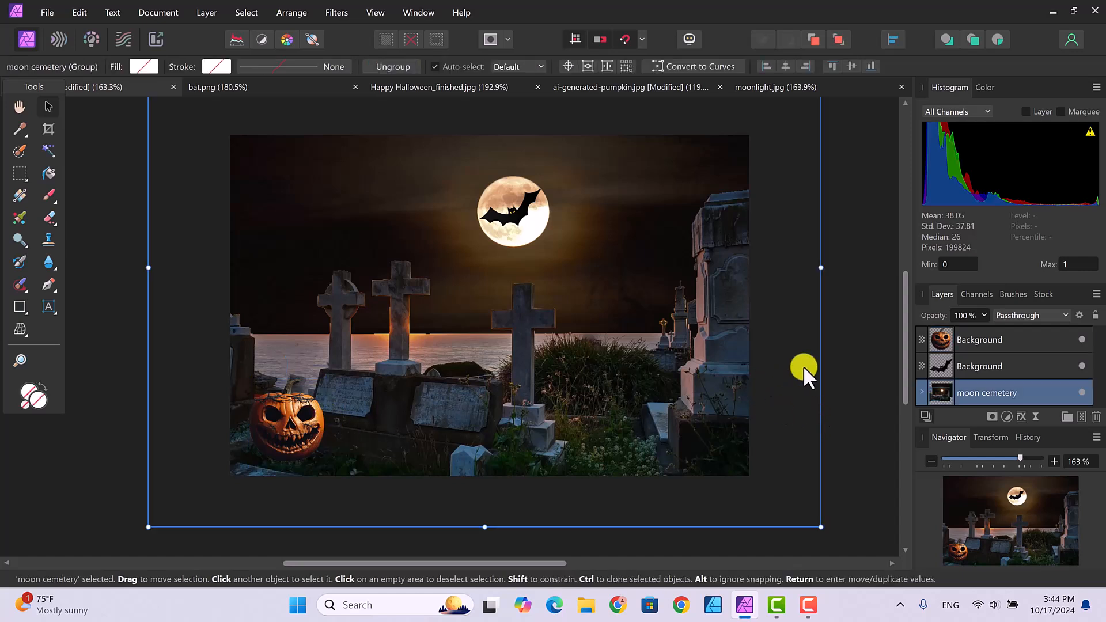
left_click(838, 347)
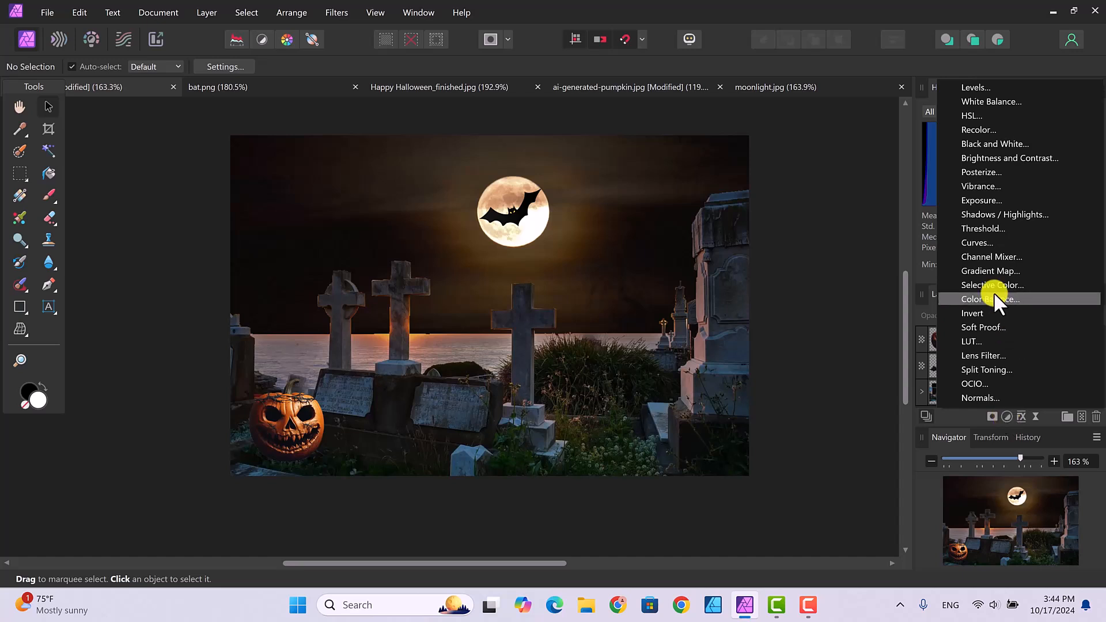
Add a Curves adjustment that brightens the scene, with a shadow-side point at about X 0.342, Y 0.51 and a second point in the highlights.
left_click(977, 244)
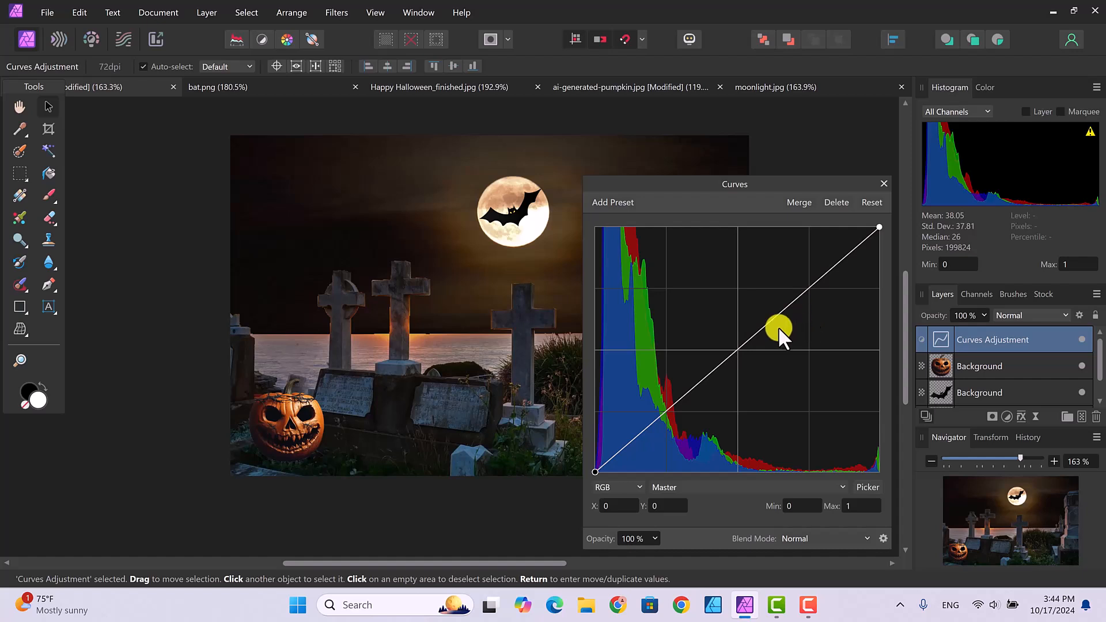
left_click(739, 349)
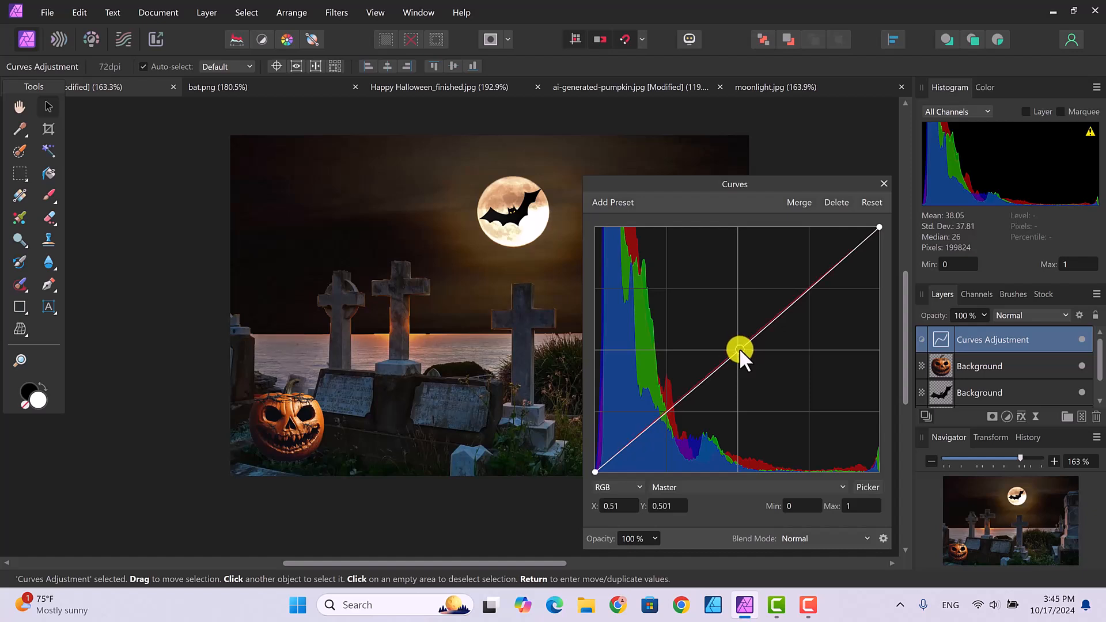
left_click_drag(740, 349, 705, 309)
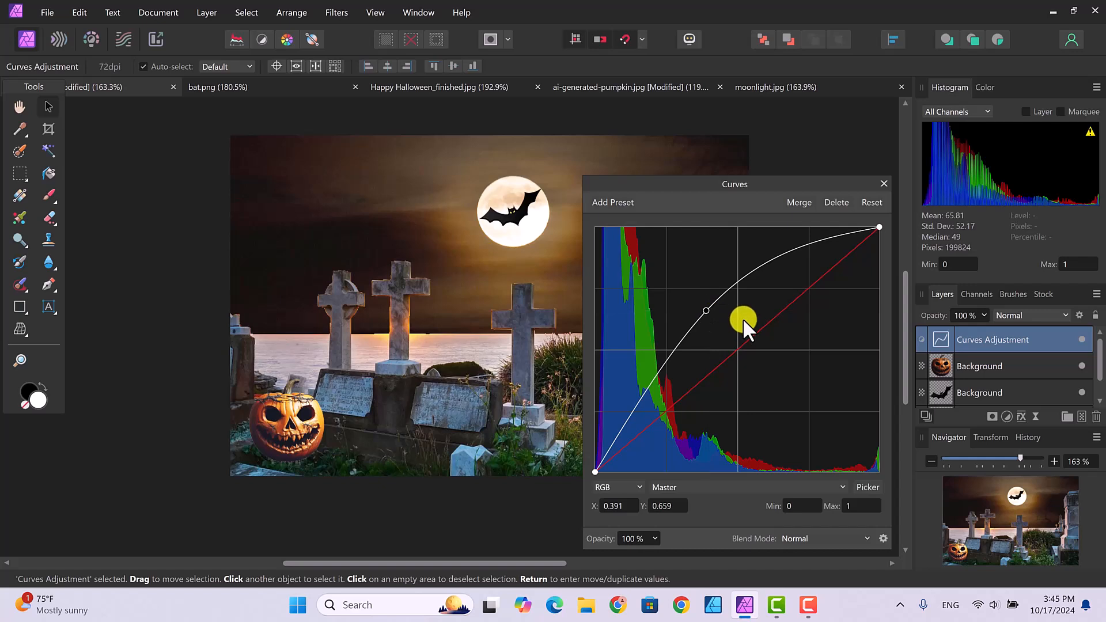
left_click(768, 260)
left_click_drag(768, 261, 782, 279)
left_click(707, 311)
left_click_drag(708, 311, 692, 346)
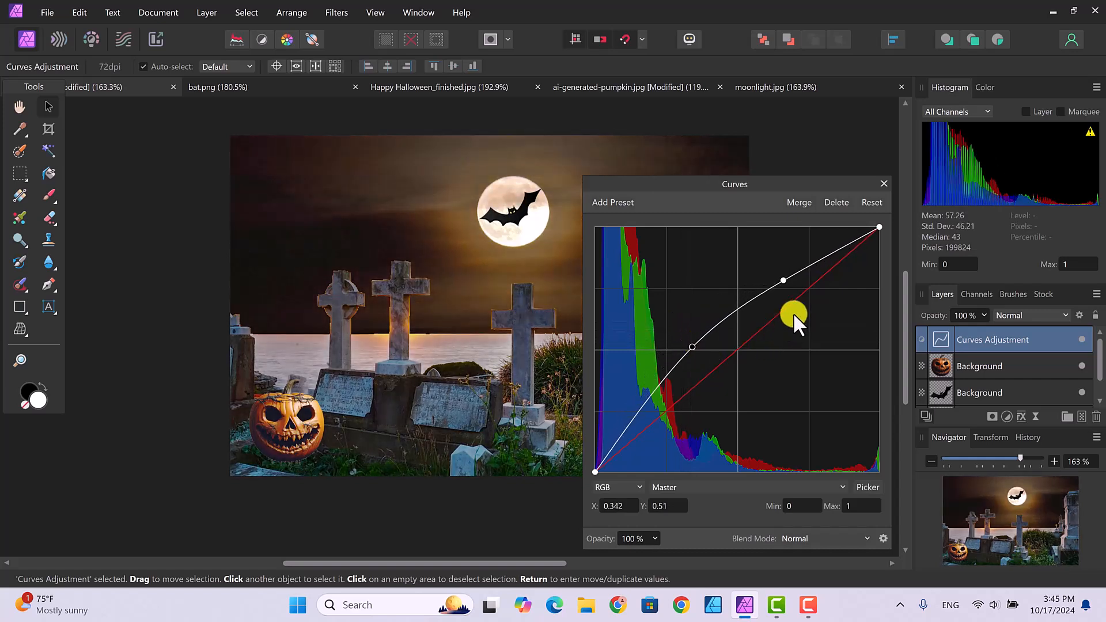
Lower the curve's highlight point to about X 0.665, Y 0.7 and compare the image with the Curves adjustment hidden and shown.
left_click_drag(785, 281, 793, 320)
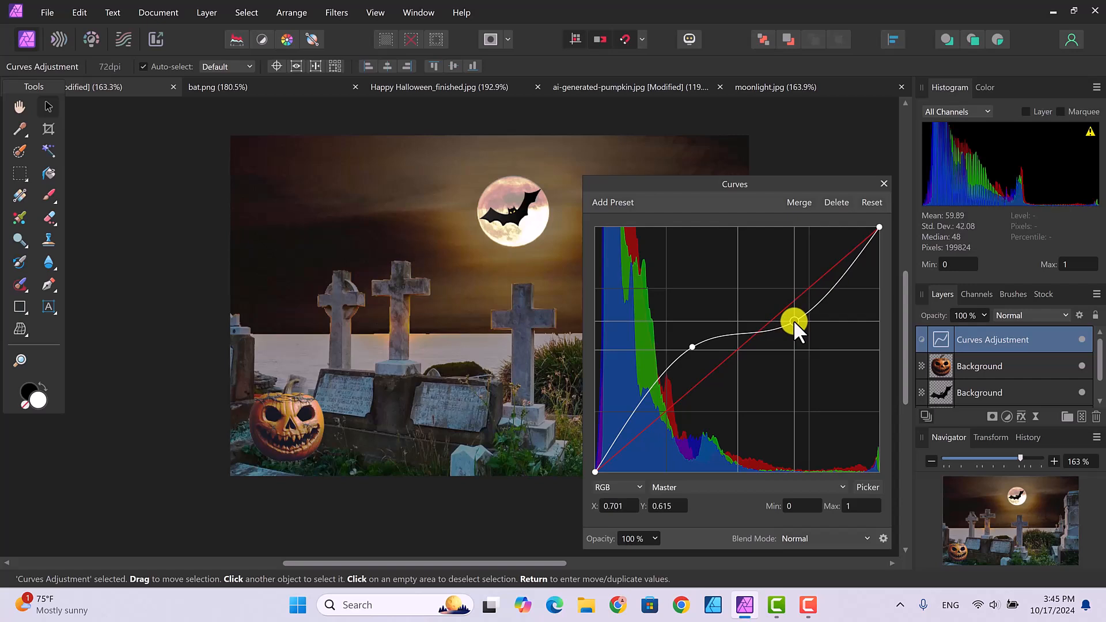
left_click_drag(793, 320, 783, 300)
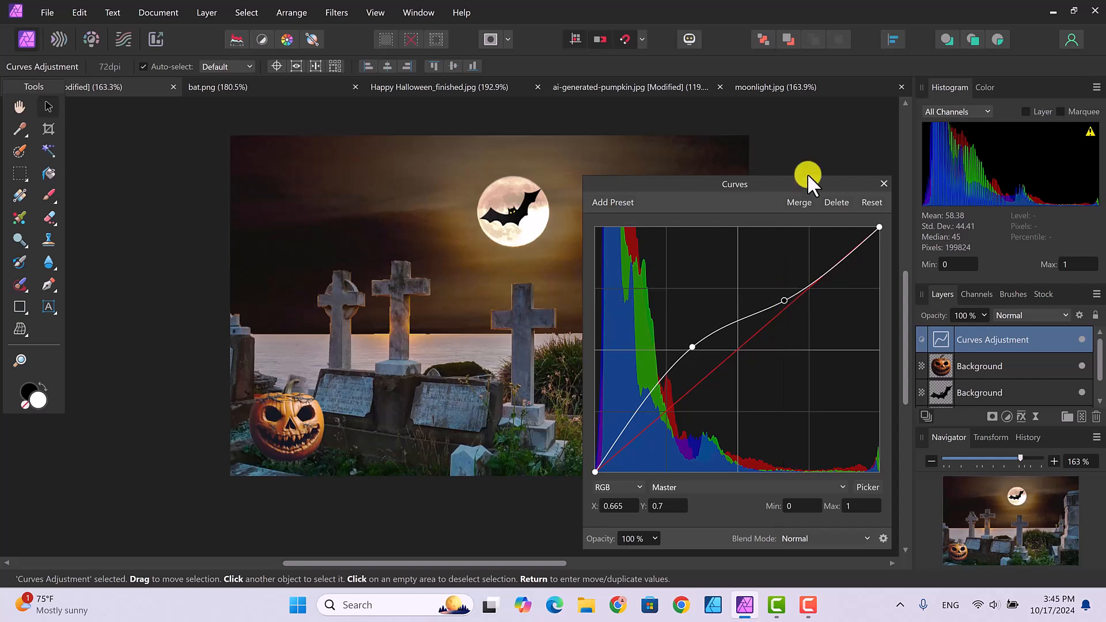
left_click_drag(803, 173, 927, 164)
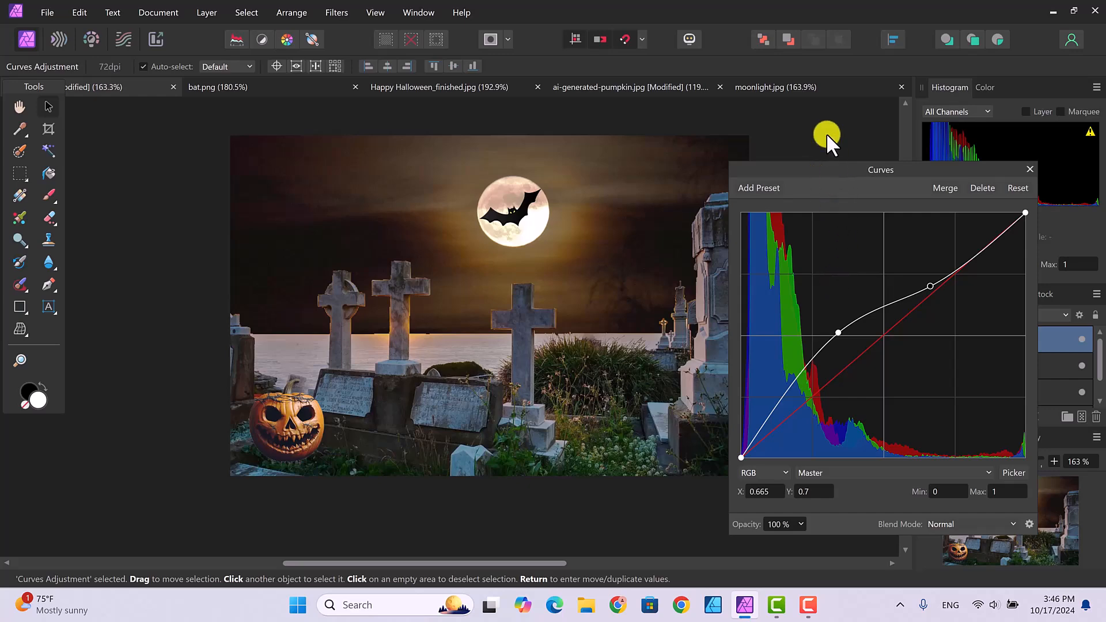
left_click(1028, 171)
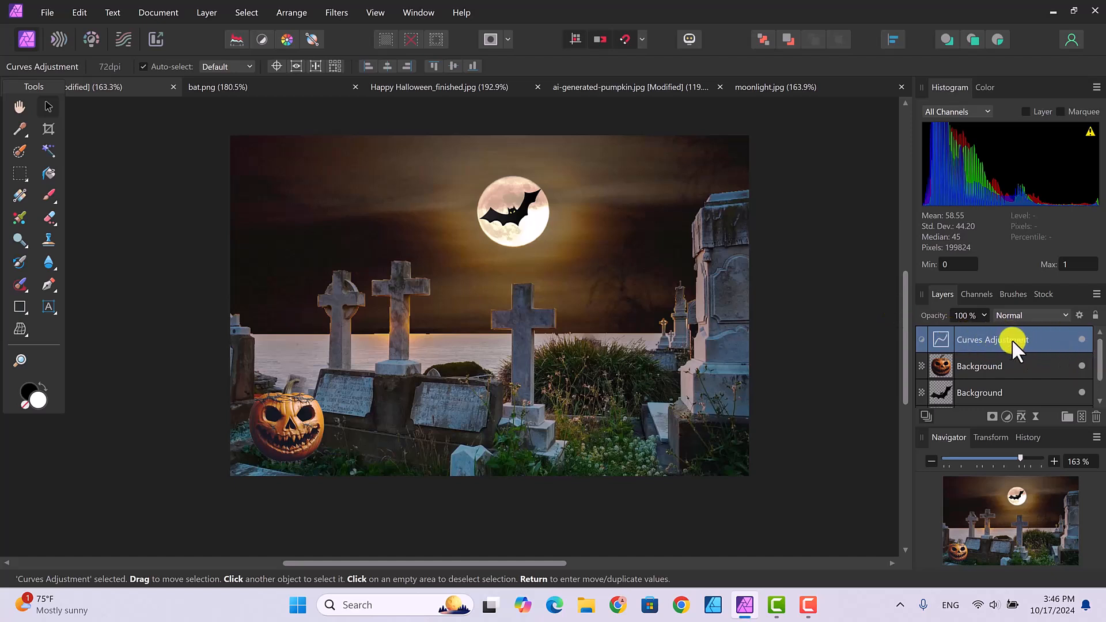
left_click(1081, 341)
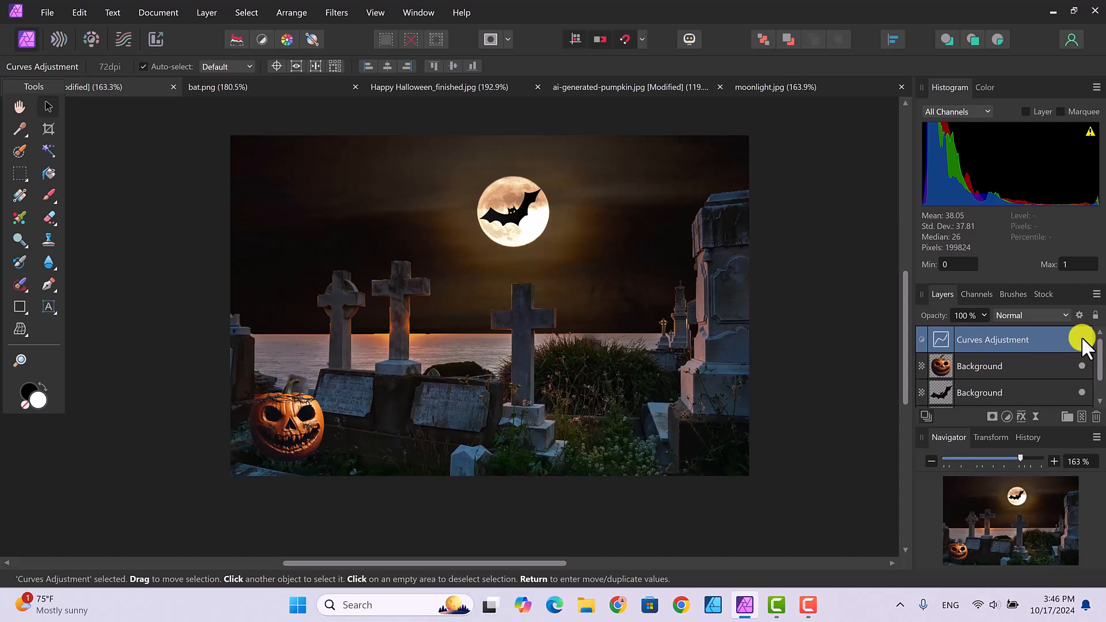
left_click(1081, 341)
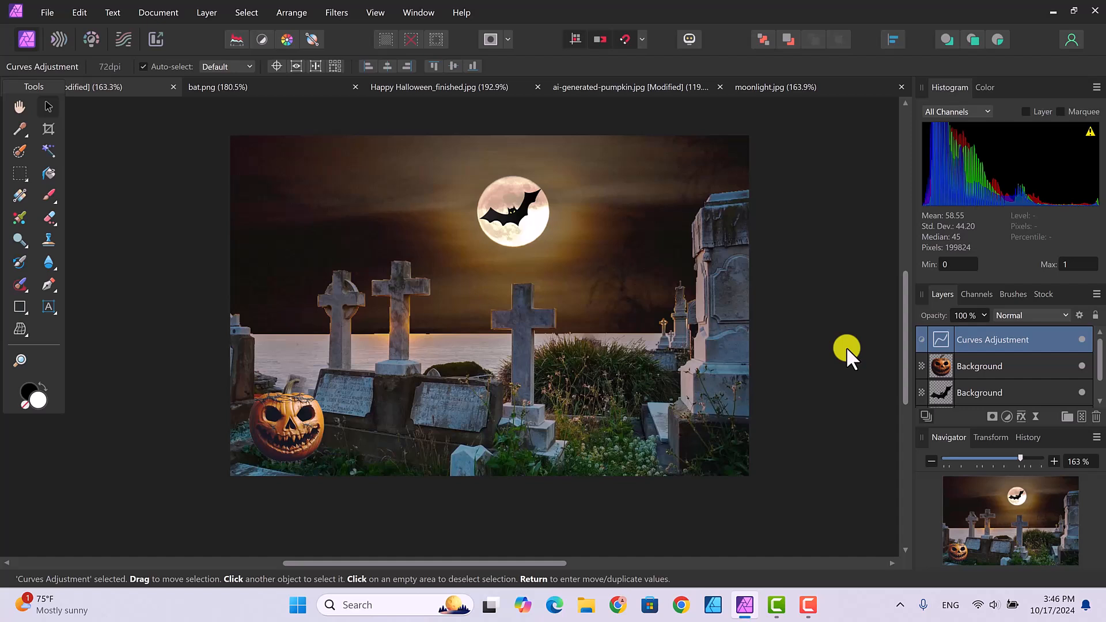
Add the art text "Happy Halloween" at about 113 pt across the sky, starting near the photo's upper-left corner.
left_click(48, 307)
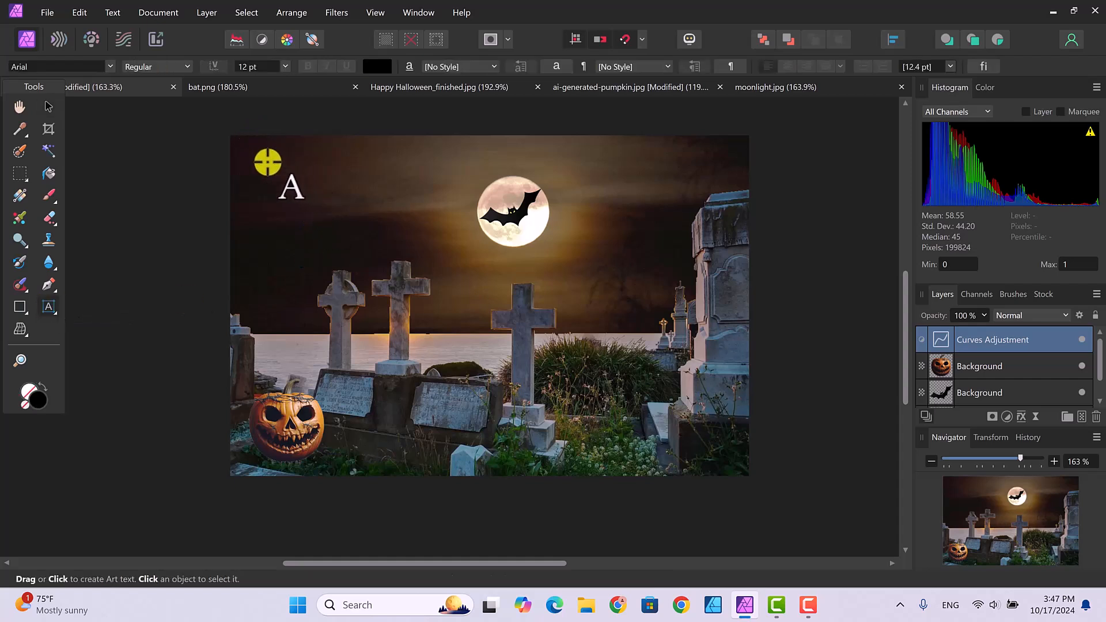
left_click(268, 161)
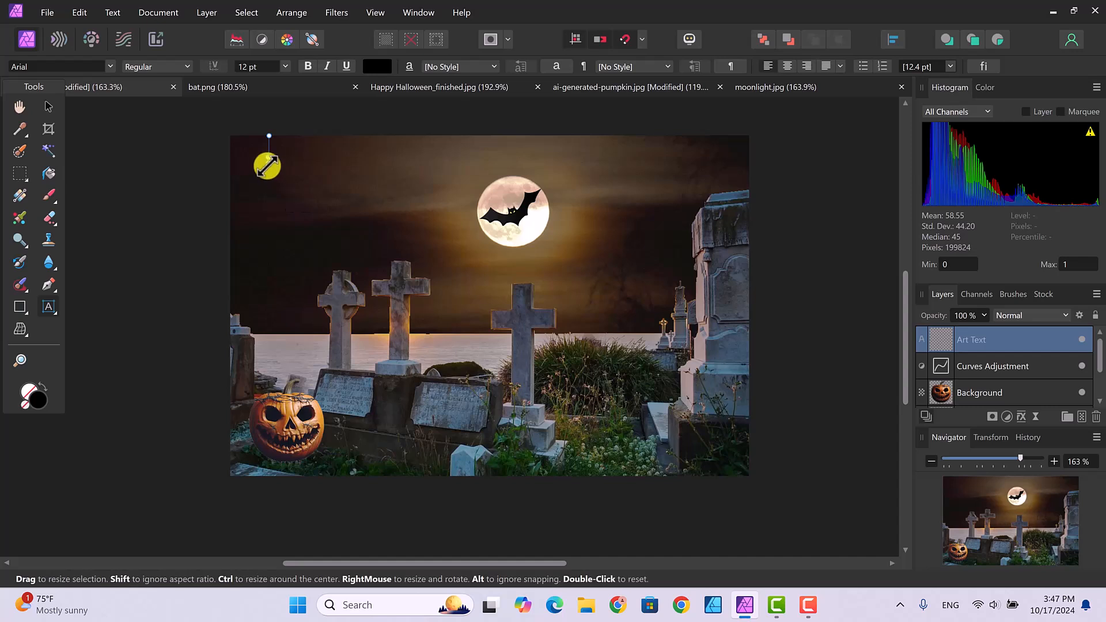
left_click_drag(270, 175, 272, 224)
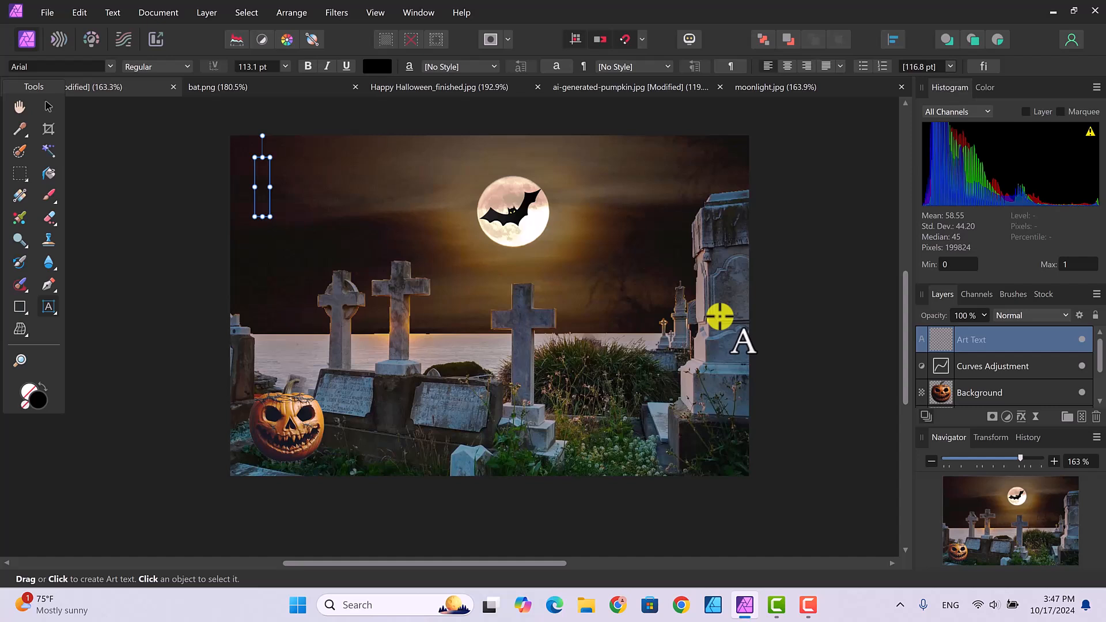
type("H")
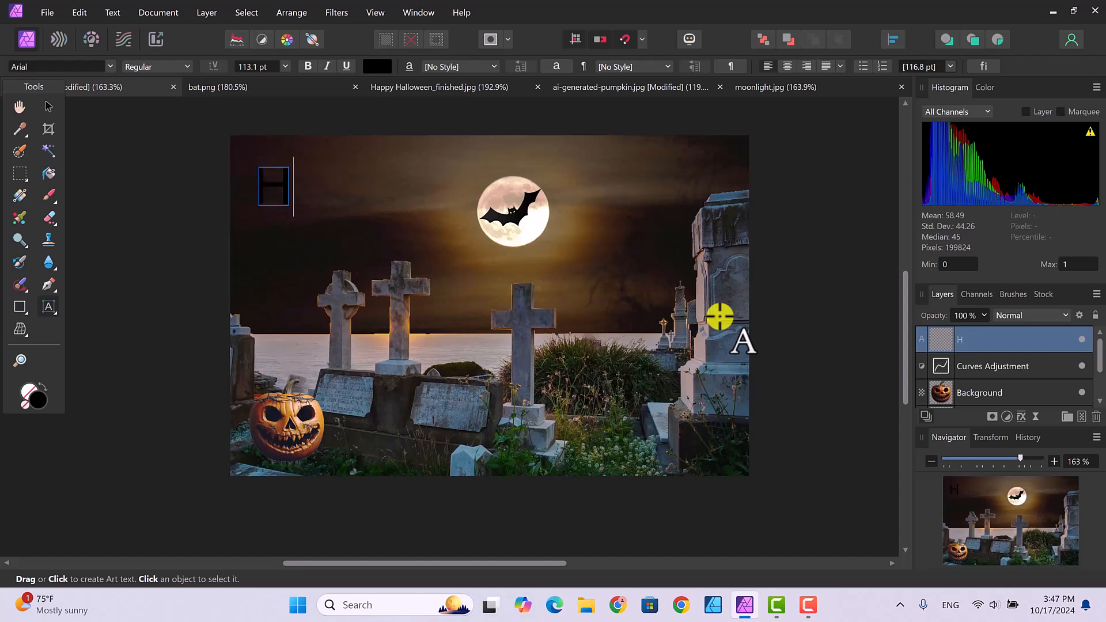
type("appy")
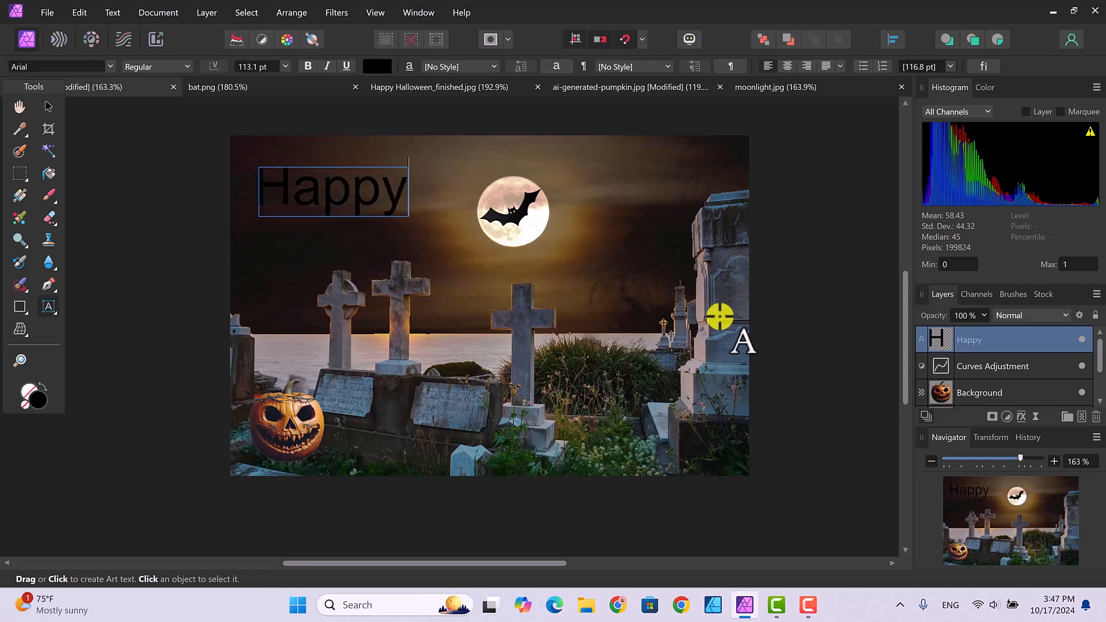
type(" Hallo")
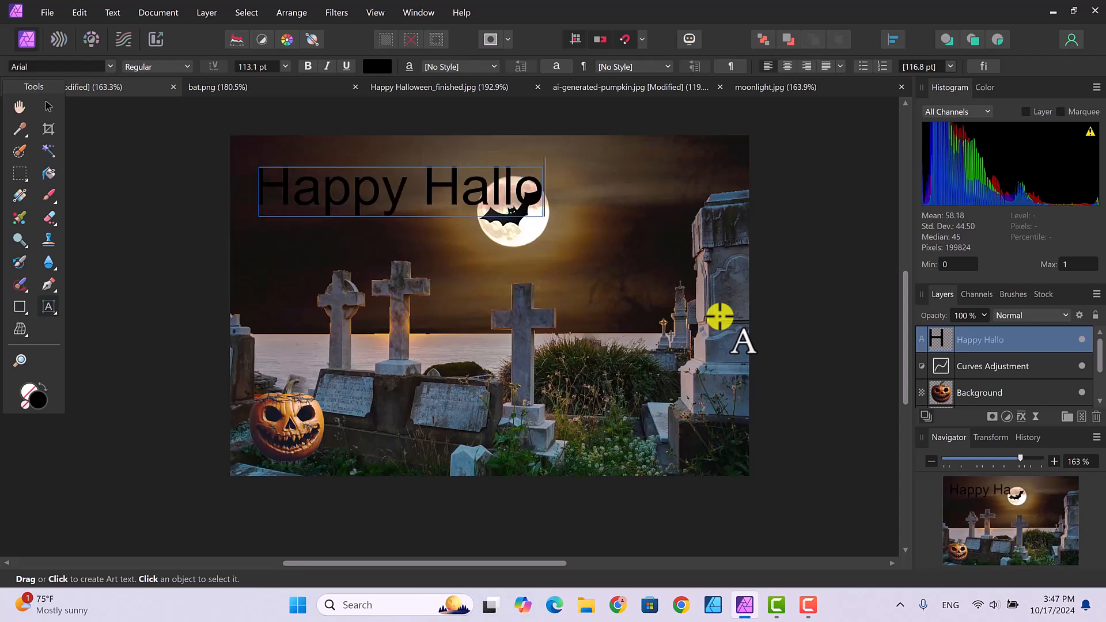
type("ween")
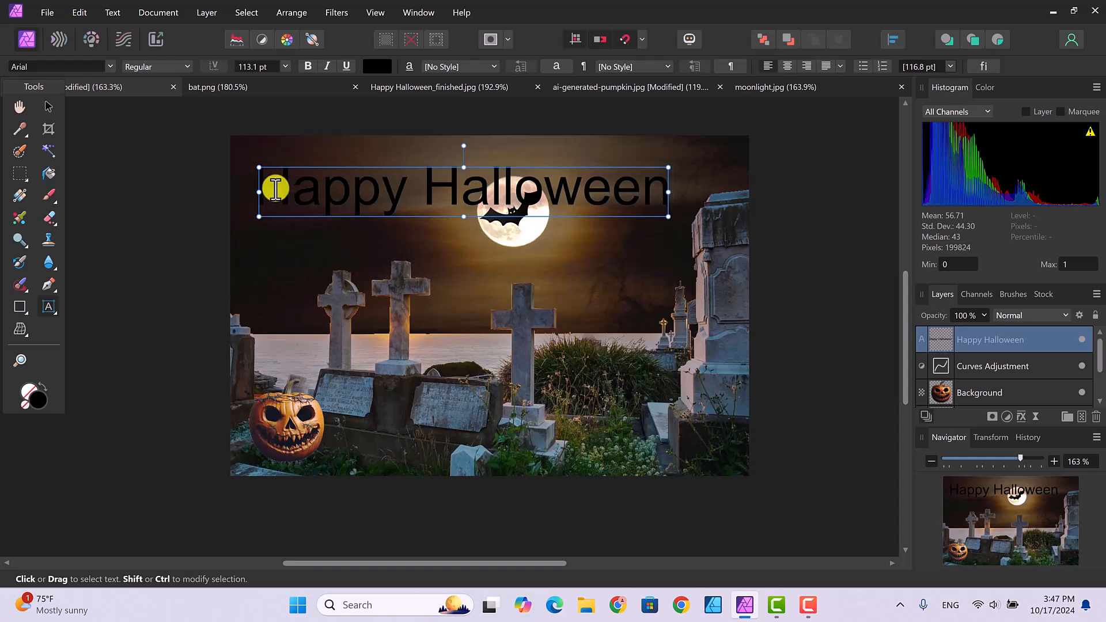
Change the font of the whole "Happy Halloween" text to F-Rotten Font.
double_click(271, 190)
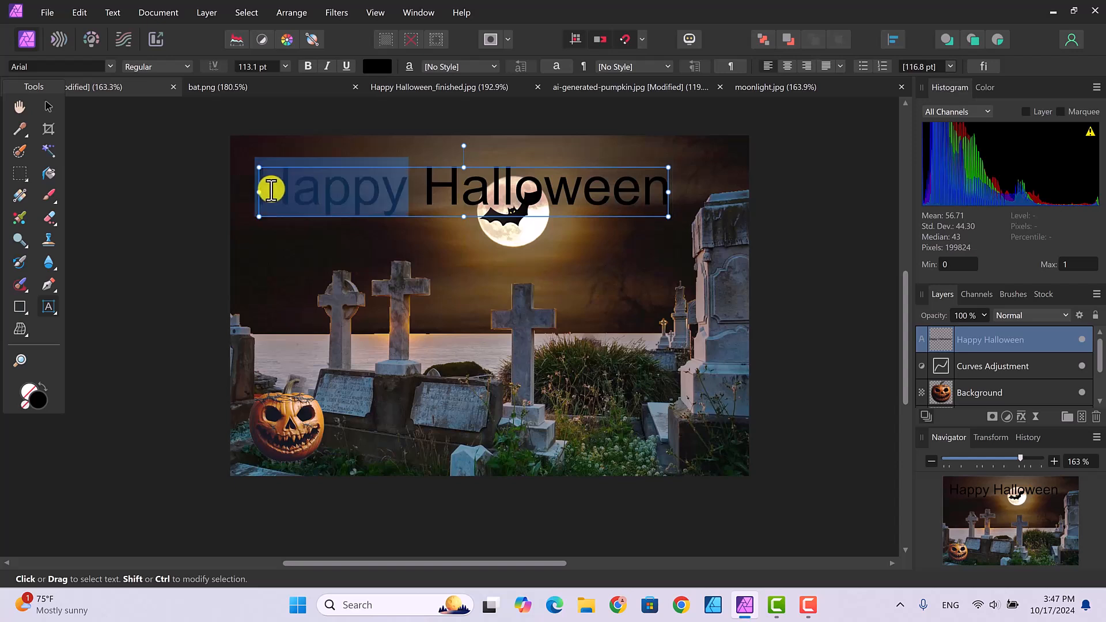
left_click(271, 190)
triple_click(271, 189)
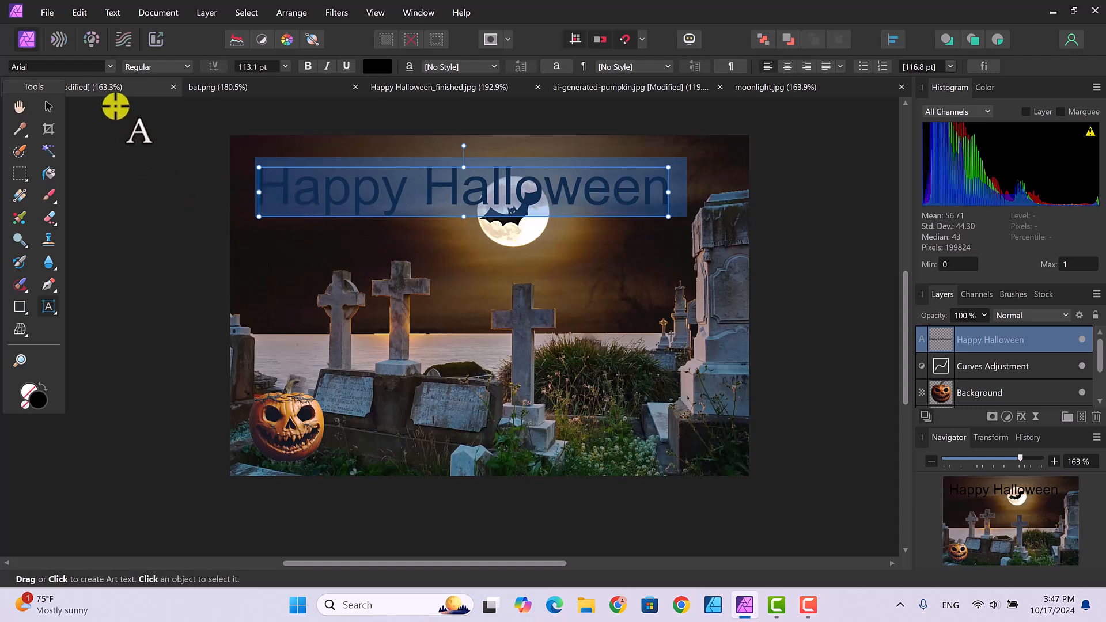
left_click(109, 65)
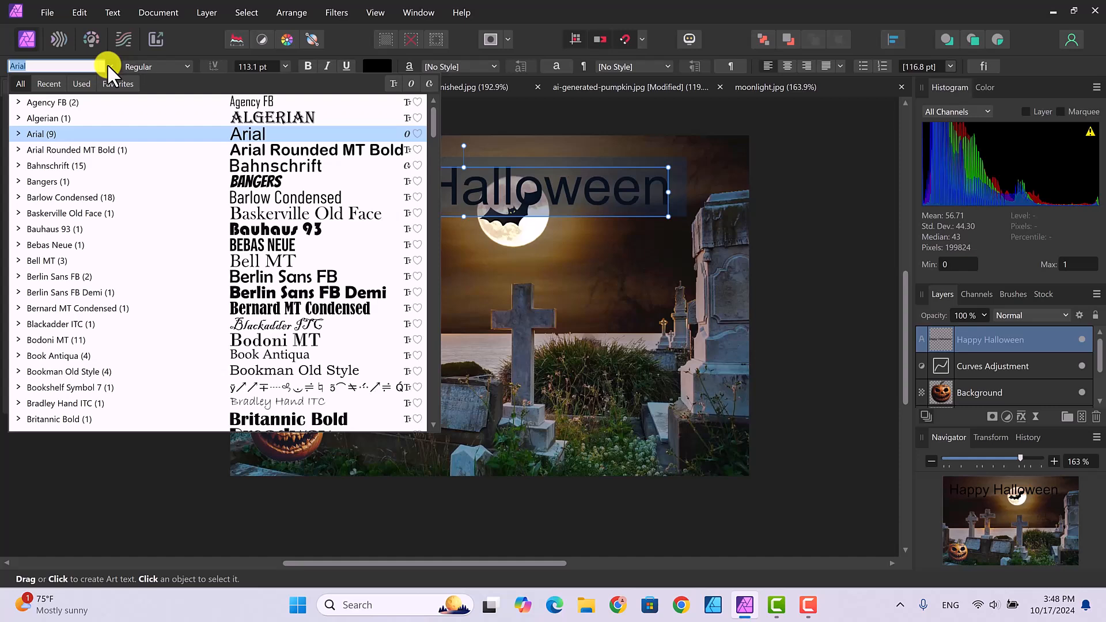
type("f")
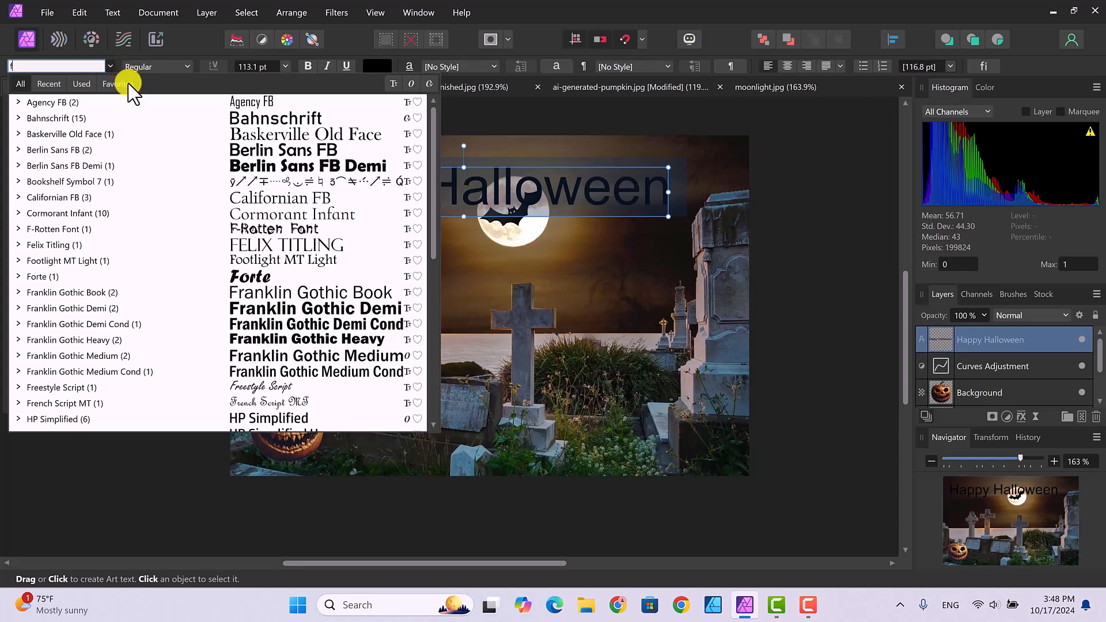
left_click(266, 229)
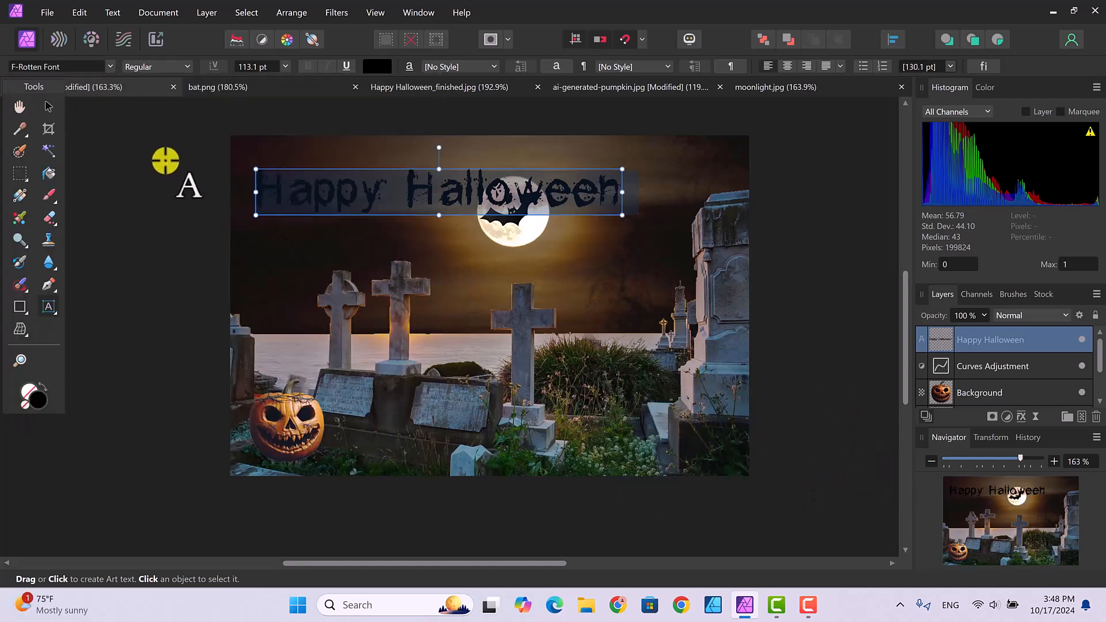
Set the font size of the "Happy Halloween" text to 96 pt.
left_click(285, 67)
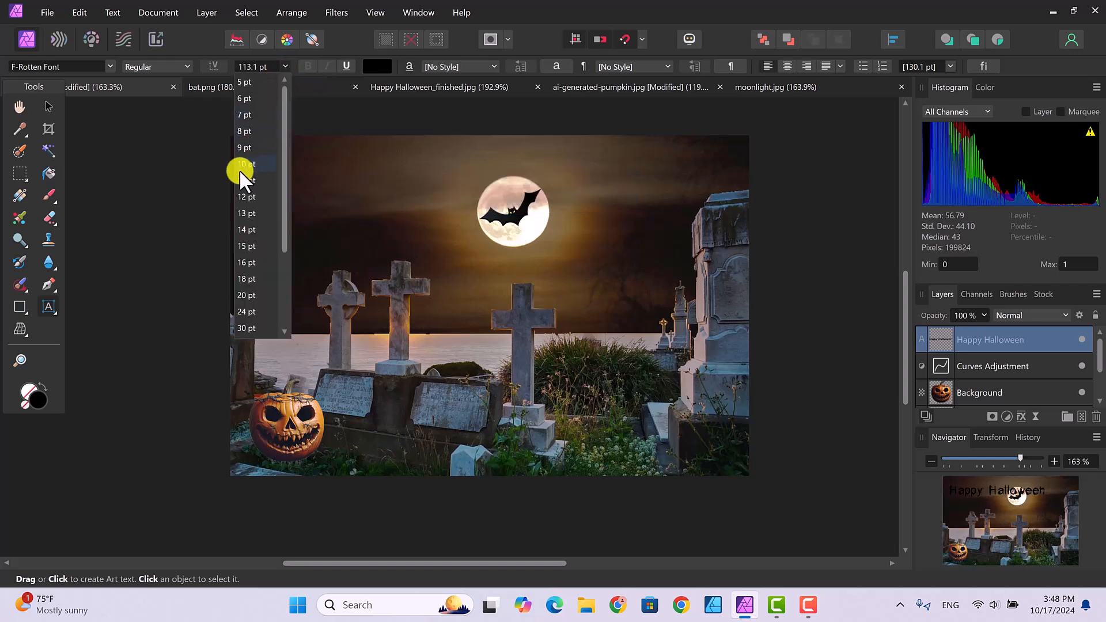
scroll(248, 184, "down", 3)
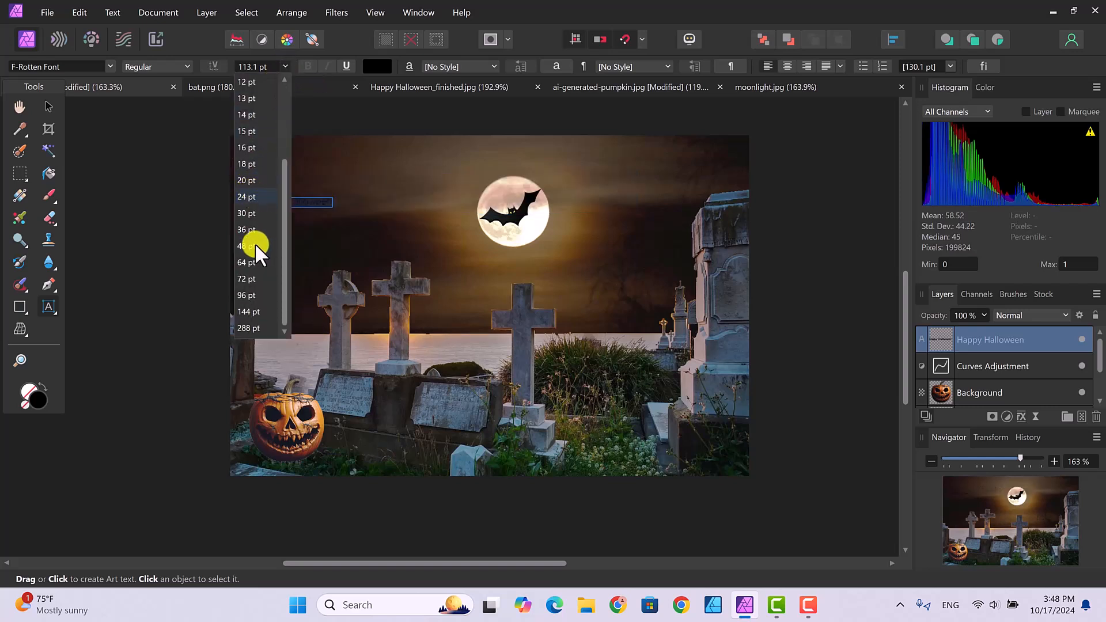
left_click(246, 295)
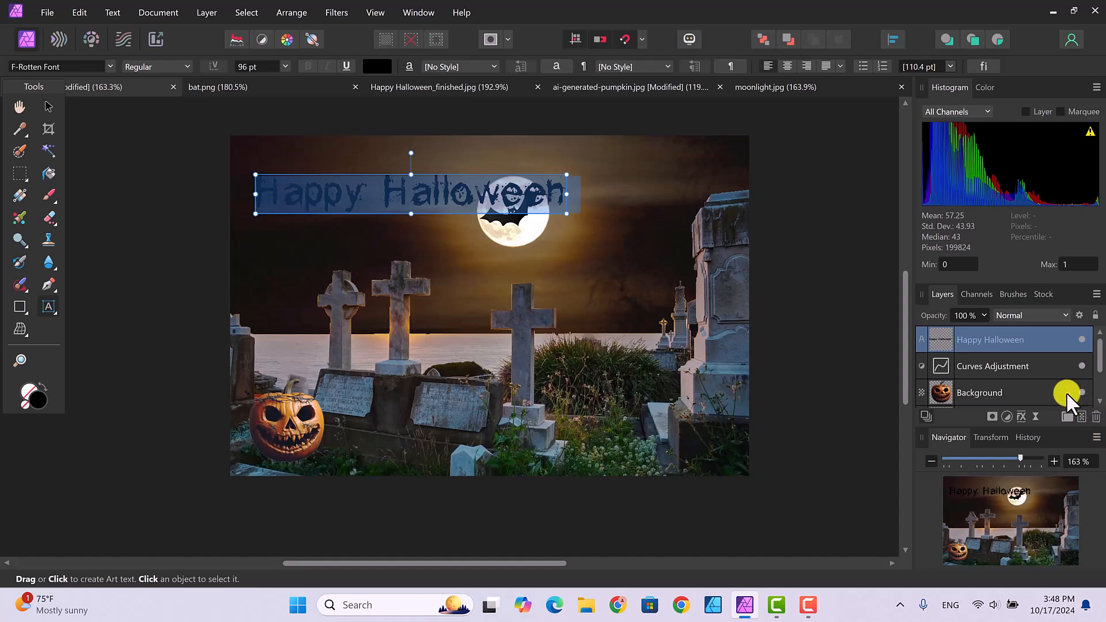
Give the "Happy Halloween" text an Outline layer effect with a 3 px radius and the orange colour FF6000.
left_click(1021, 416)
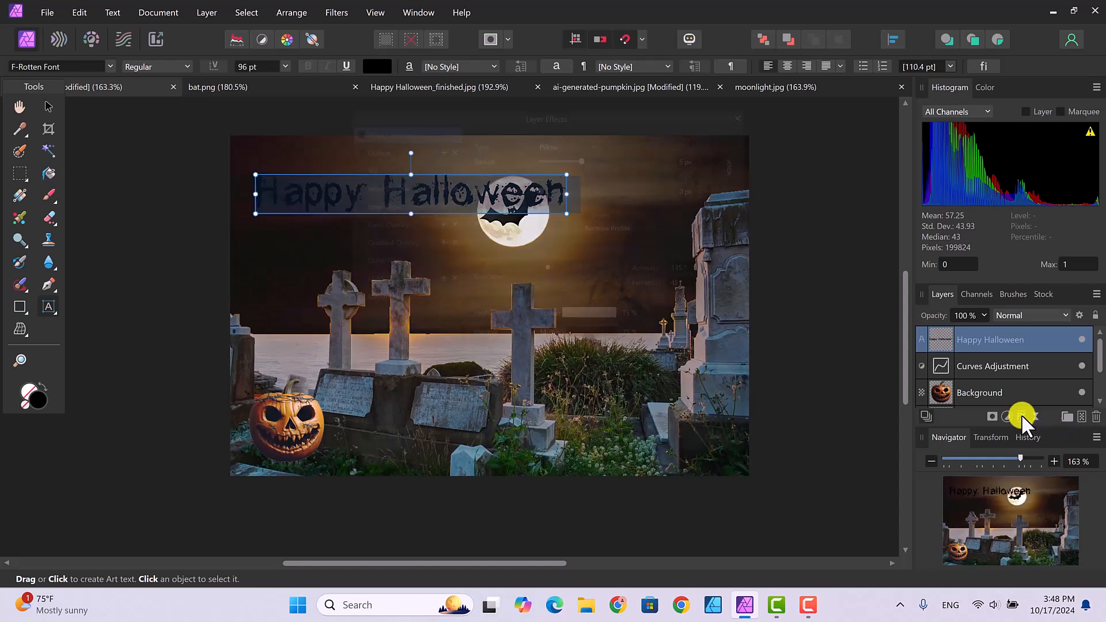
left_click_drag(613, 92, 854, 117)
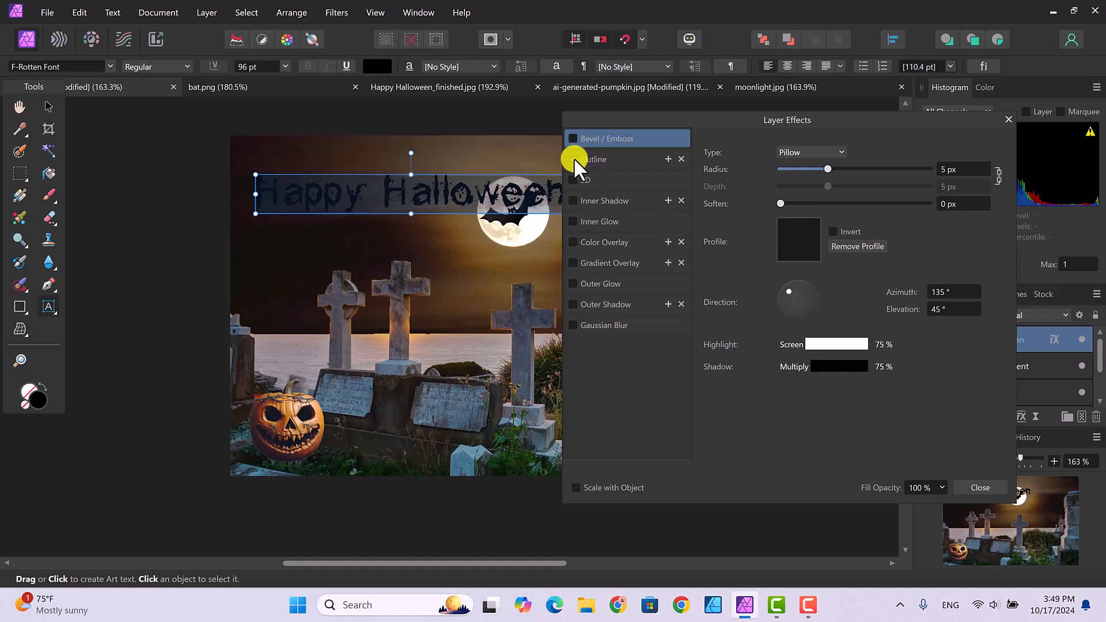
left_click(613, 159)
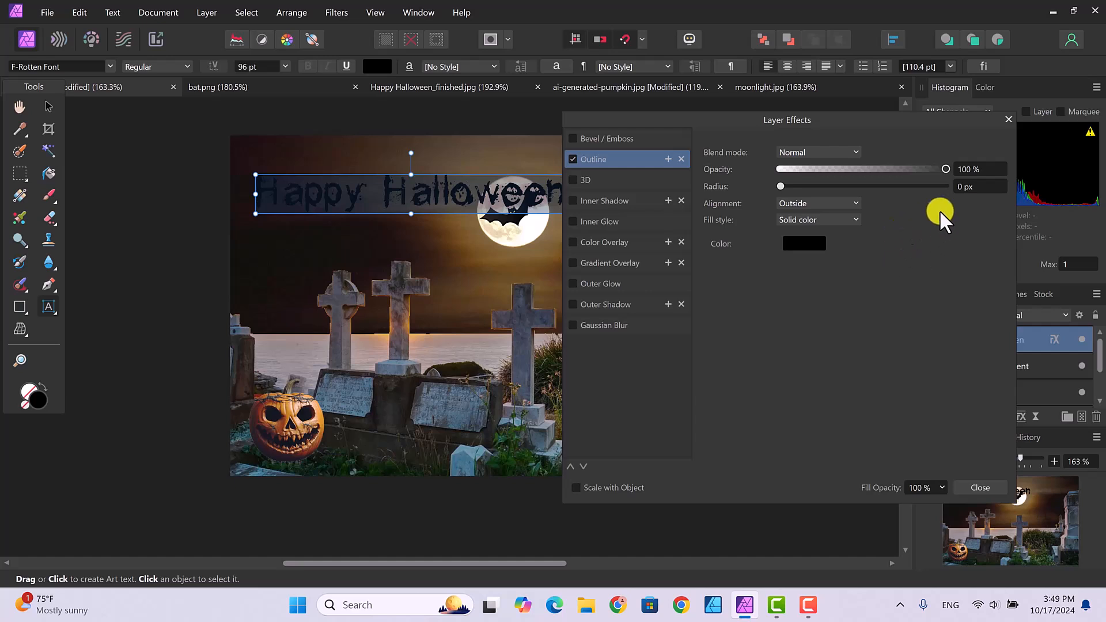
left_click(962, 187)
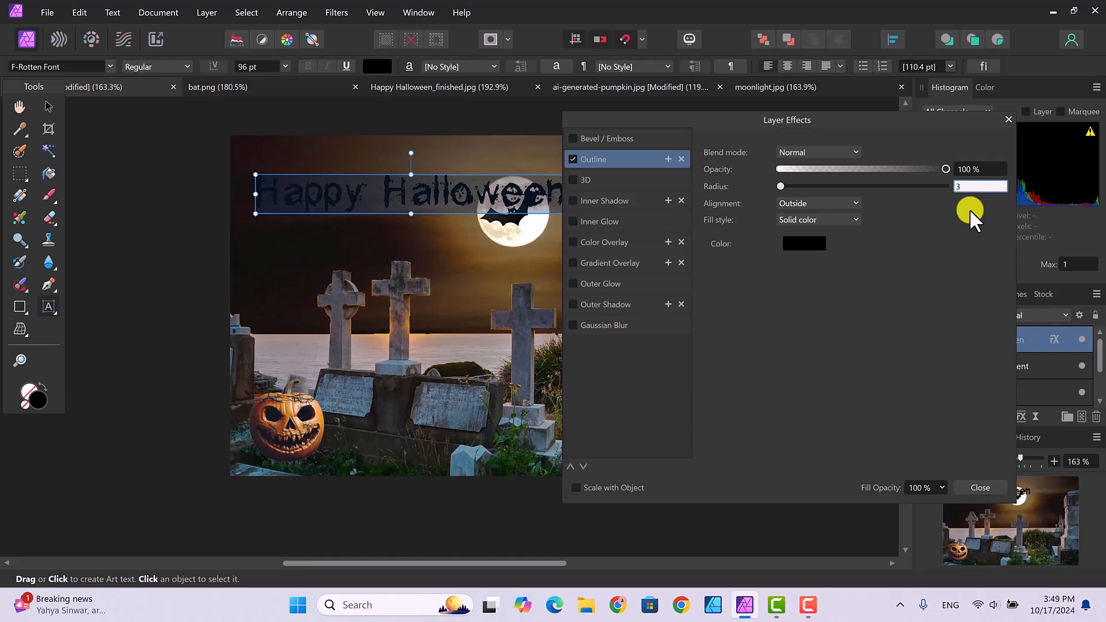
key("Return")
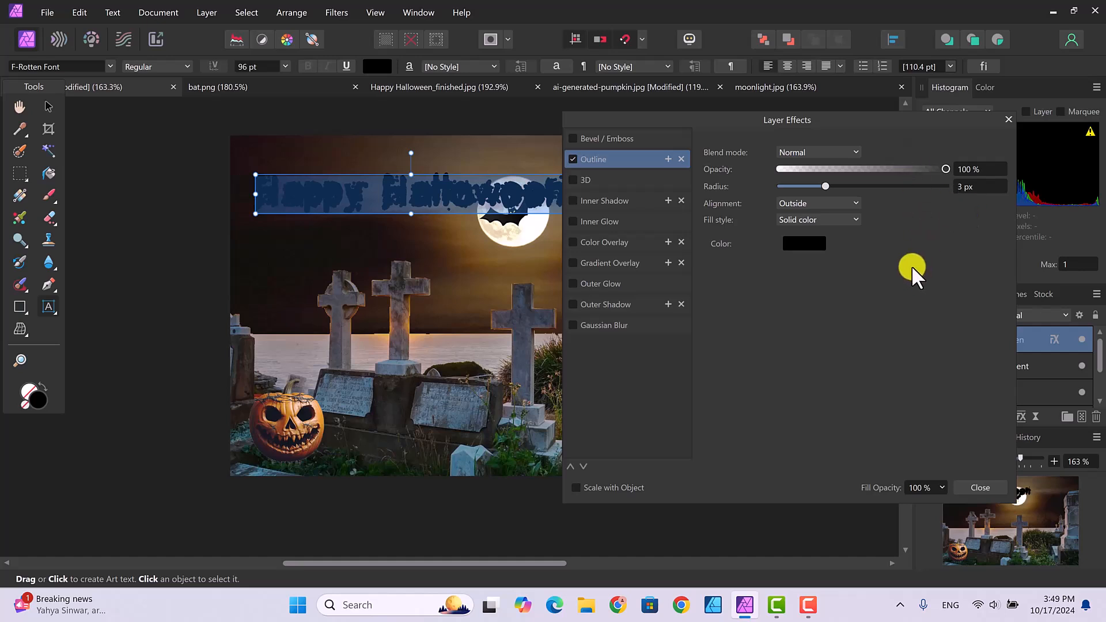
left_click(803, 242)
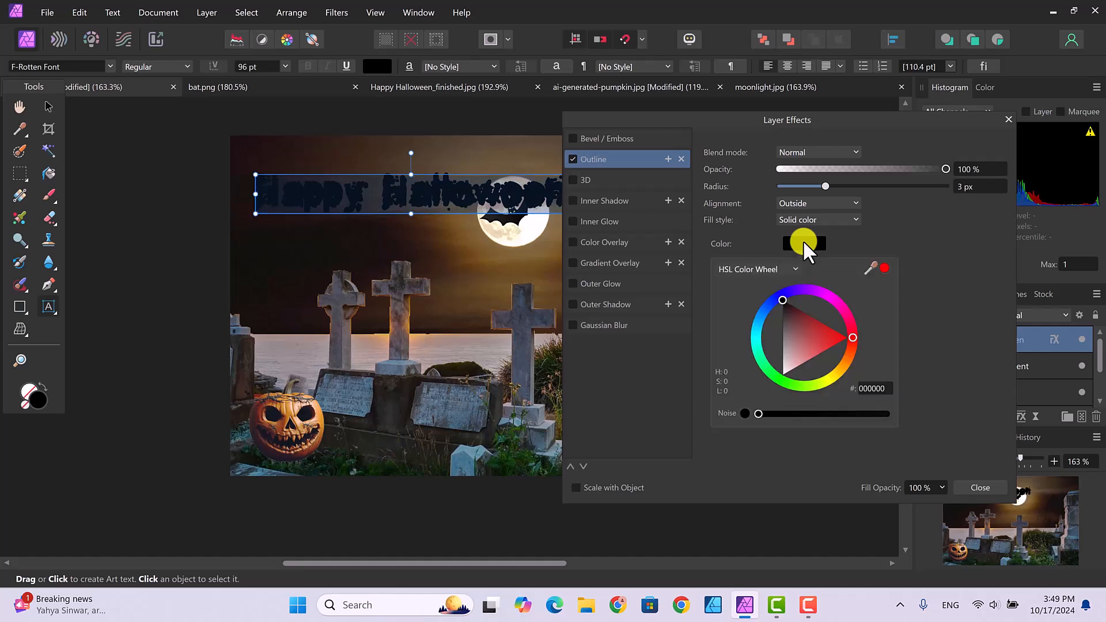
left_click(852, 337)
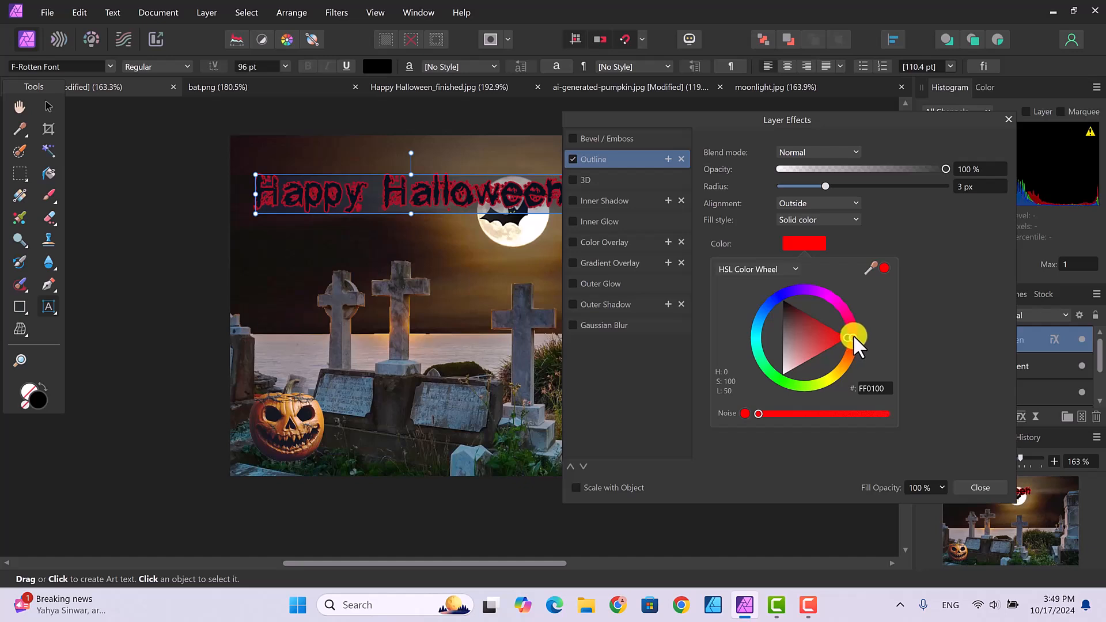
left_click_drag(852, 334, 850, 356)
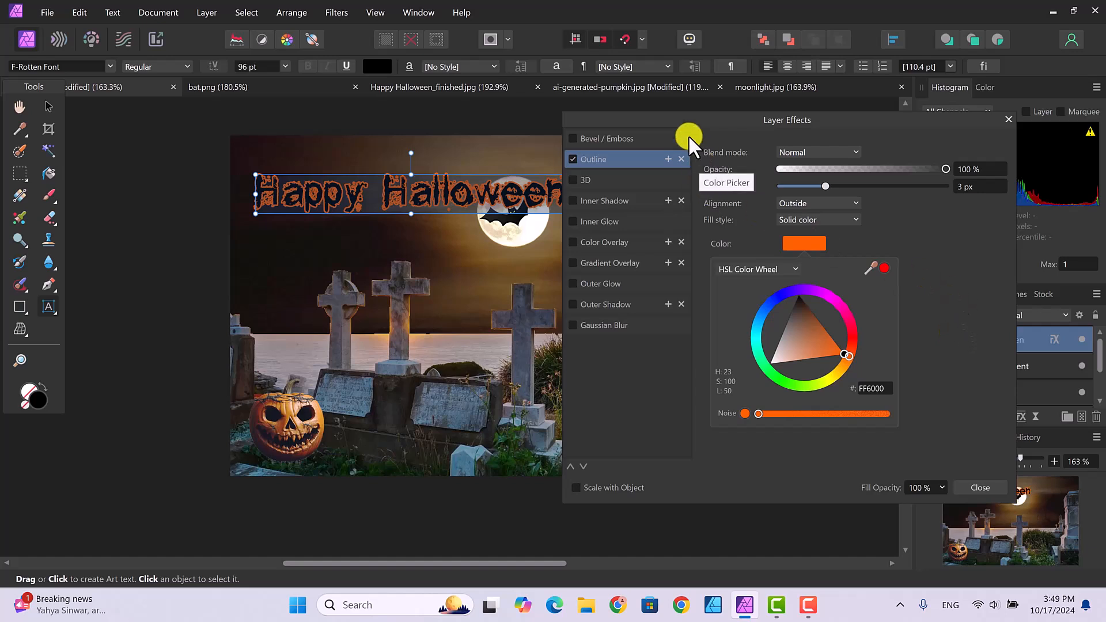
Enable the Bevel / Emboss layer effect on the text with its default settings and close the layer effects.
left_click(573, 137)
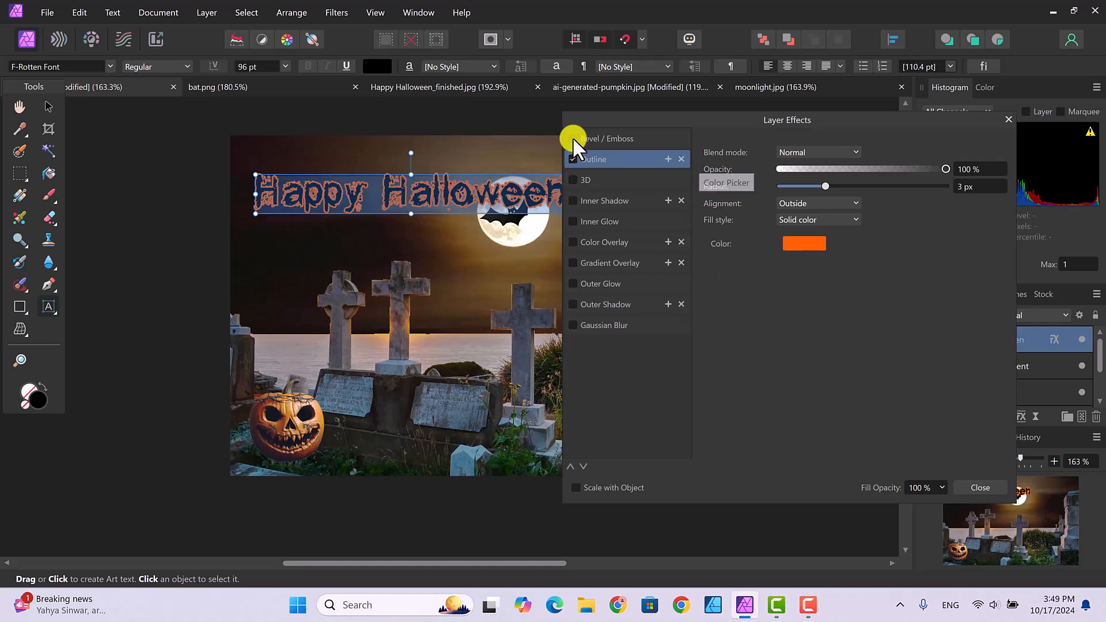
left_click(572, 137)
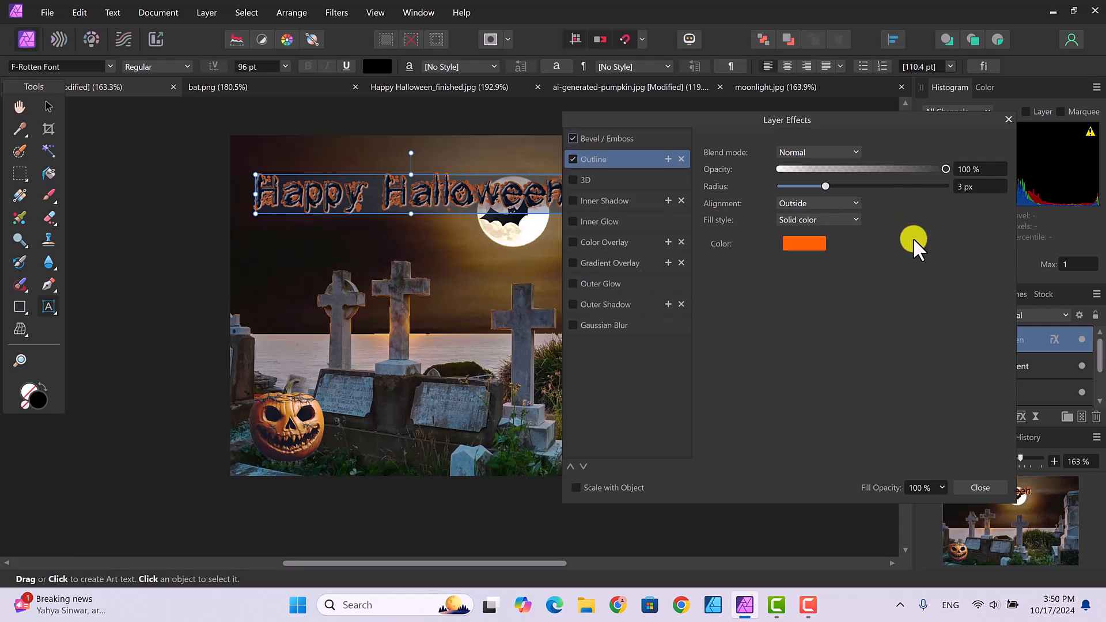
left_click(977, 487)
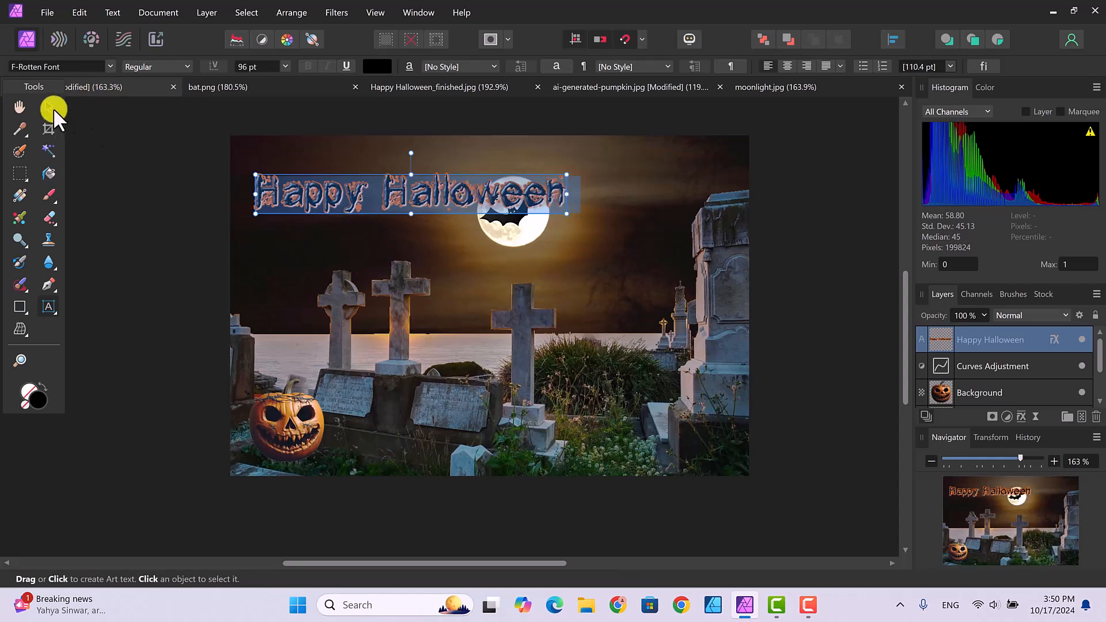
Move the "Happy Halloween" text up and left into the photo's upper-left corner and deselect it.
left_click(46, 107)
left_click_drag(445, 178, 431, 156)
left_click(602, 213)
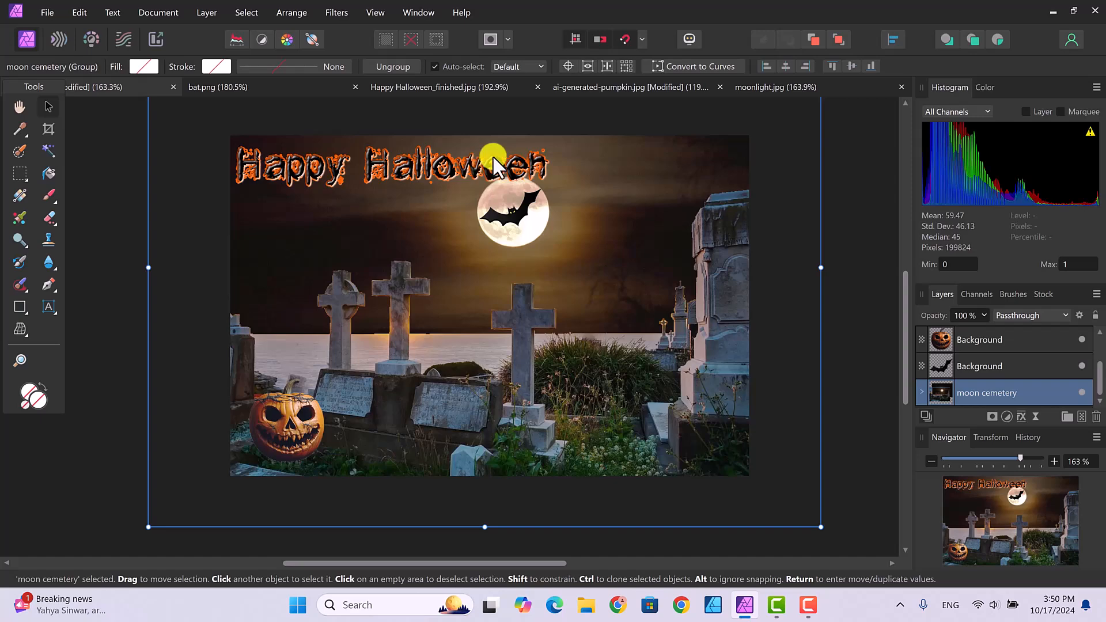
Shift the moon cemetery group slightly upward, aligning it horizontally so the photo still covers the whole canvas.
mouse_move(410, 162)
left_mouse_down()
mouse_move(427, 166)
mouse_move(402, 155)
left_mouse_up()
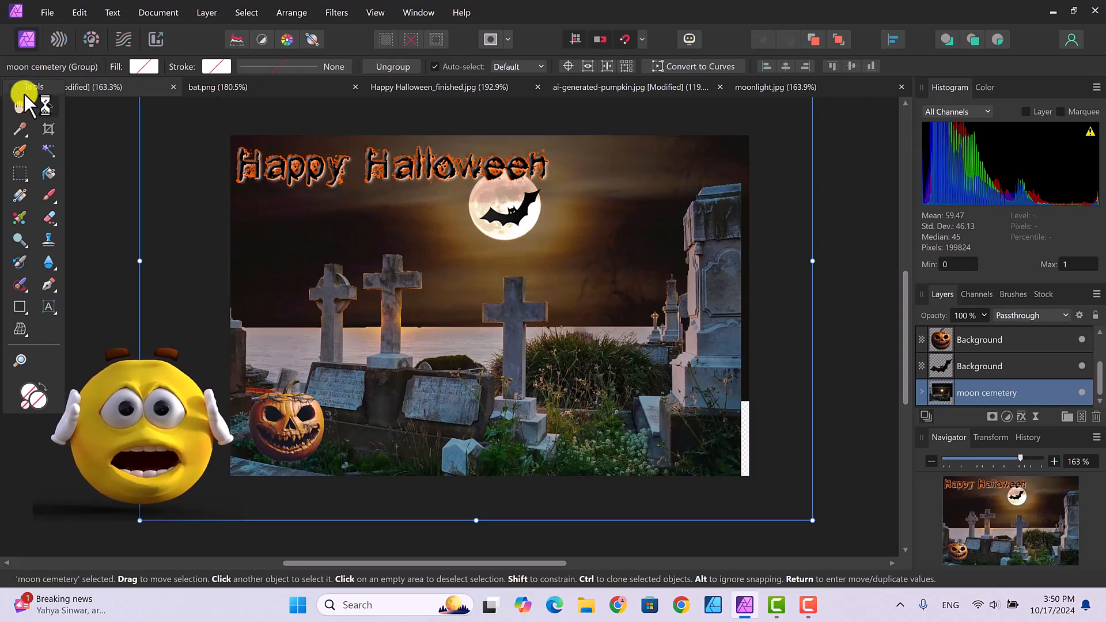
left_click(364, 168)
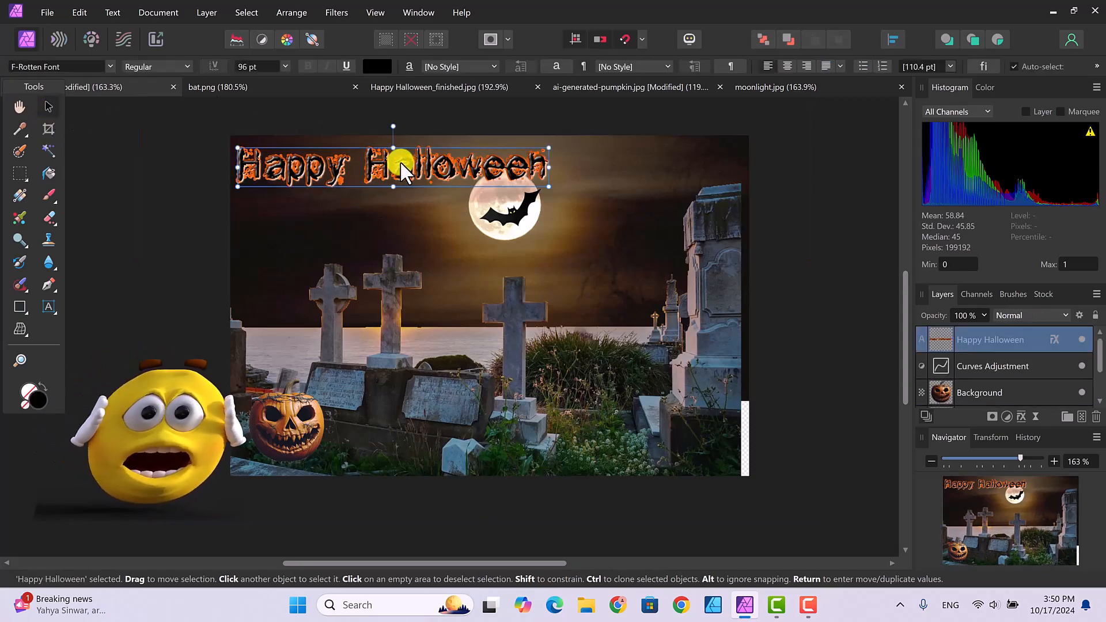
left_click(613, 317)
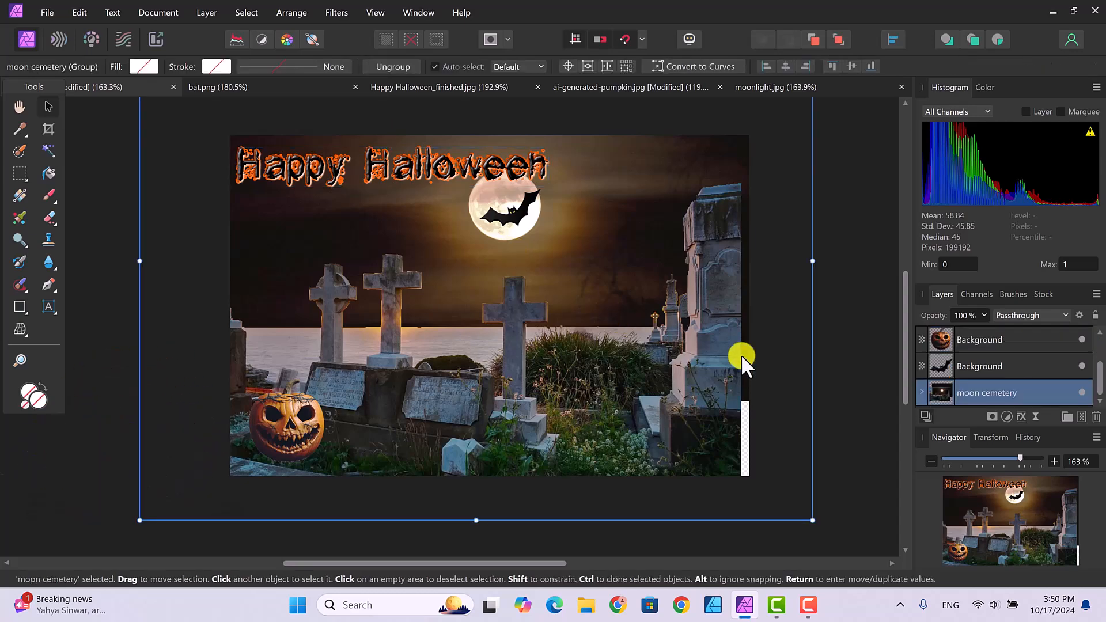
left_click_drag(652, 348, 662, 347)
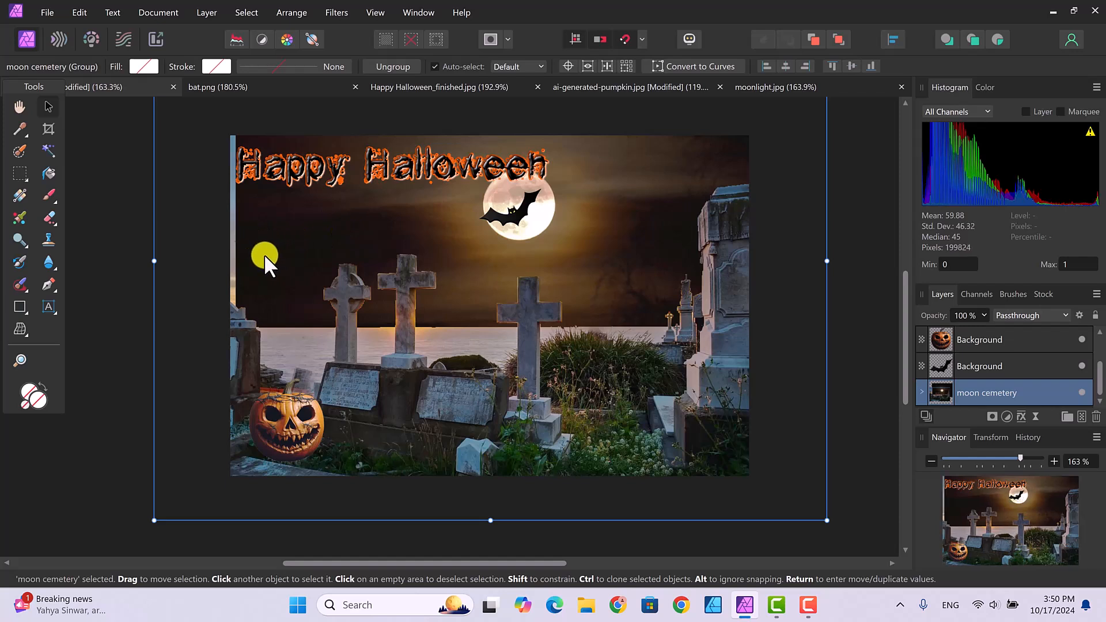
left_click_drag(264, 257, 257, 257)
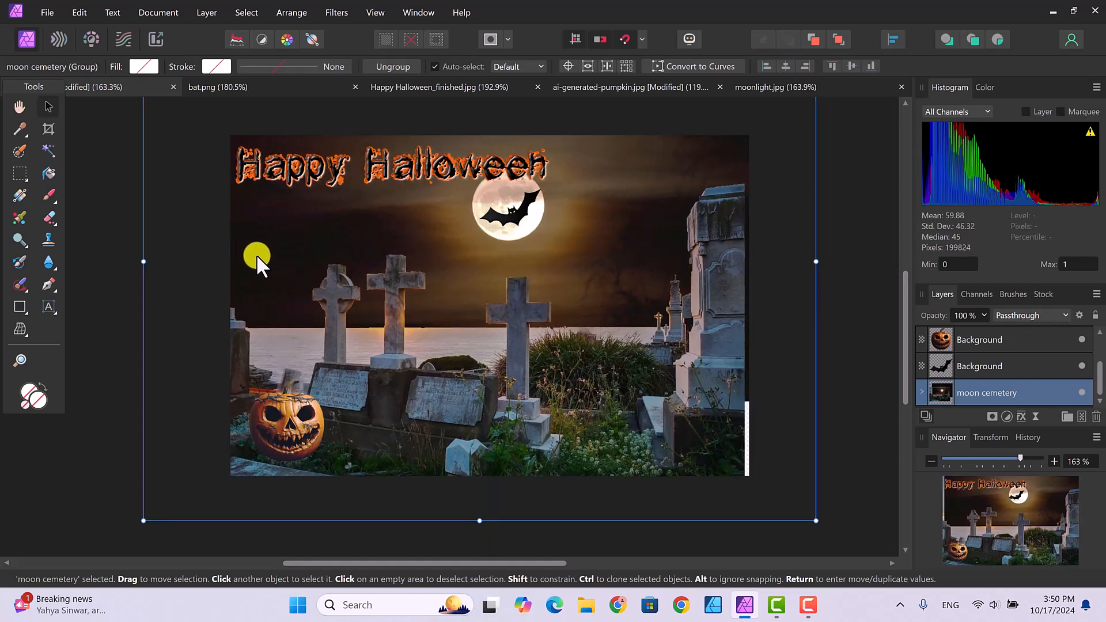
left_click_drag(260, 254, 263, 255)
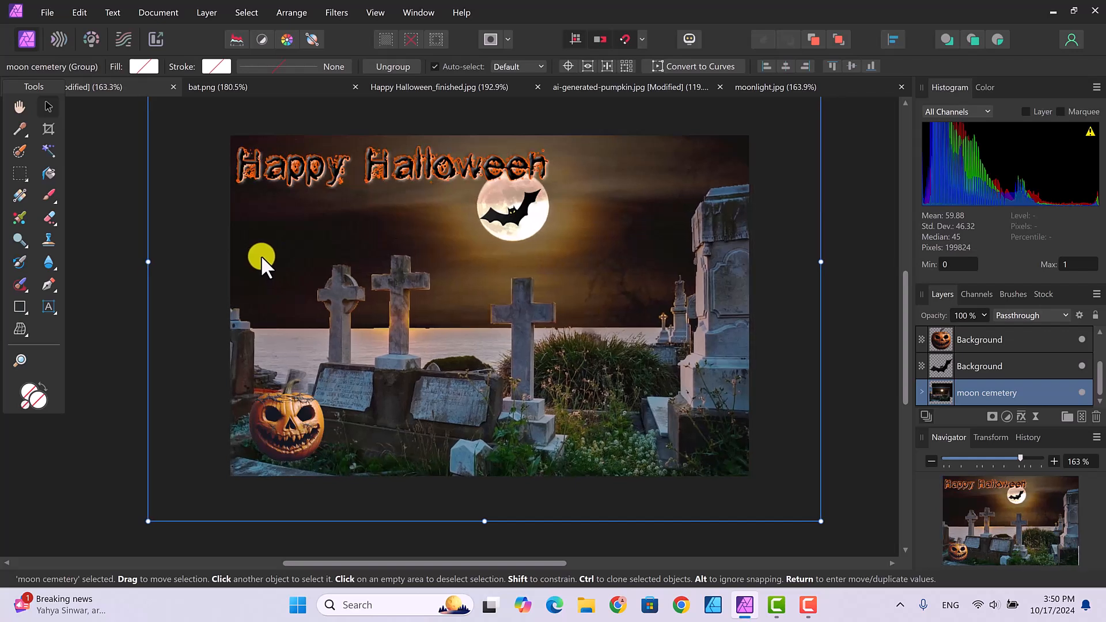
Move the "Happy Halloween" text slightly down and right, away from the photo's upper-left corner.
double_click(413, 164)
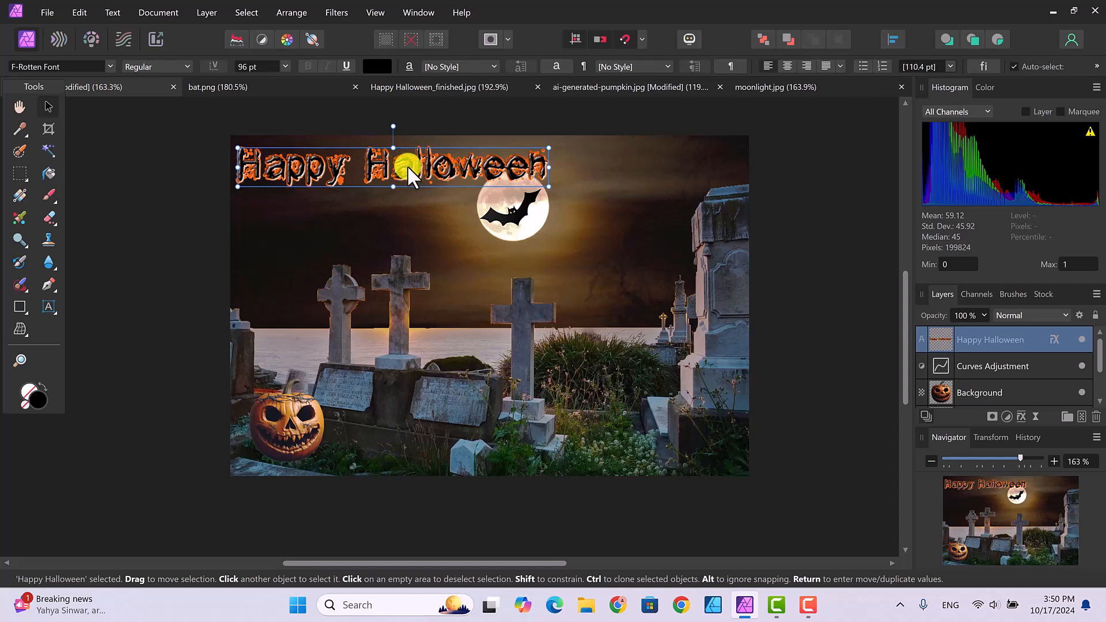
left_click_drag(412, 167, 413, 174)
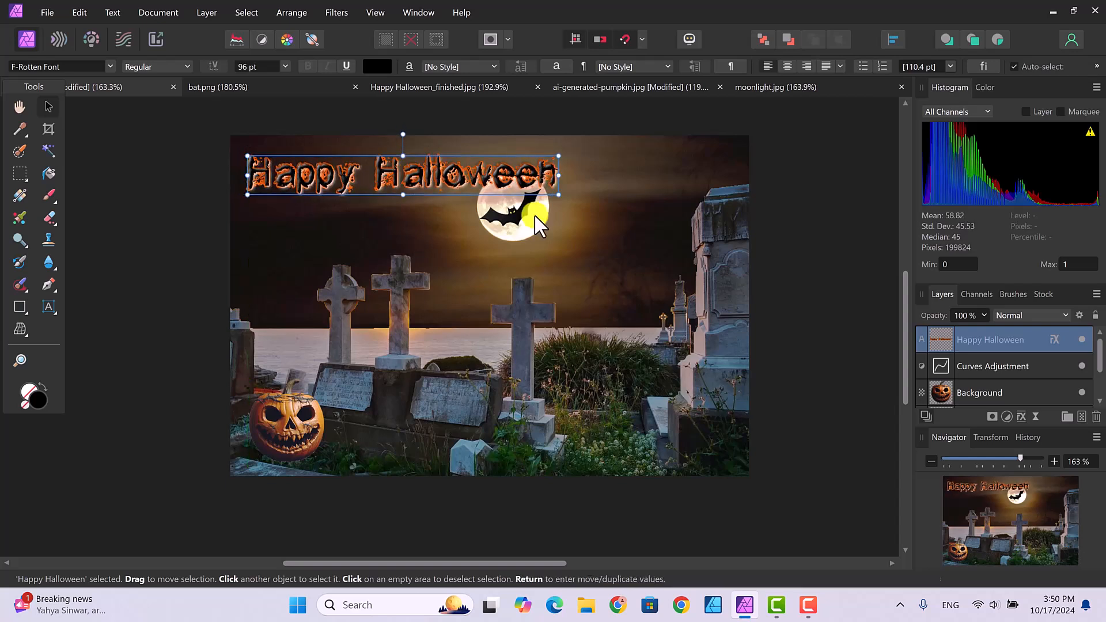
Deselect the text and export the whole document as a best-quality JPEG named "final halloween" in the "Happy Halloween in affinity photo" folder.
left_click(821, 298)
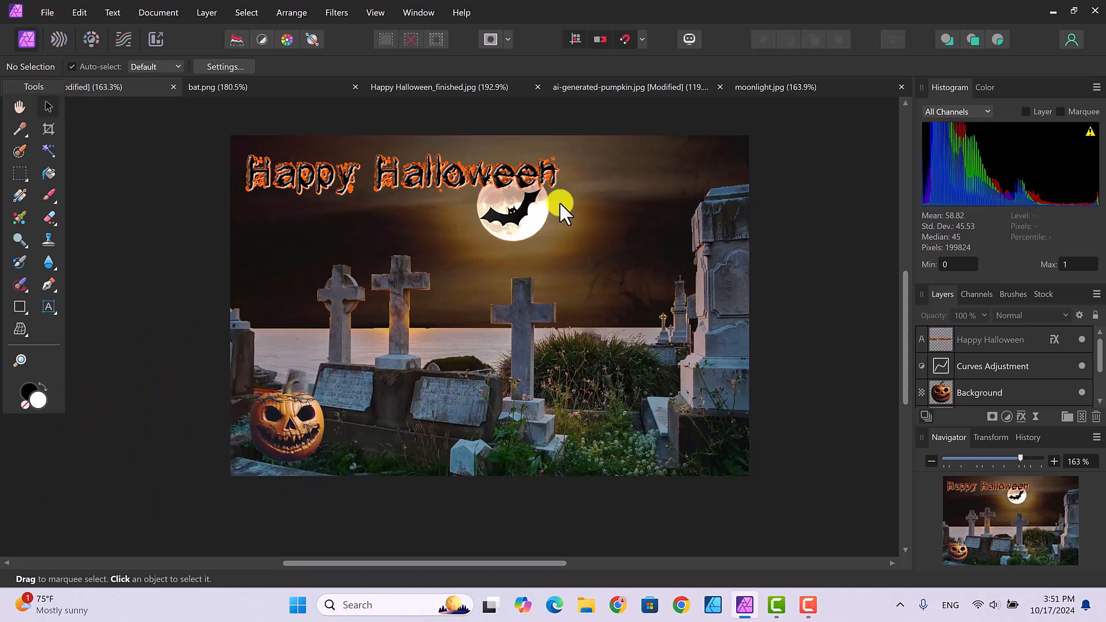
left_click(46, 10)
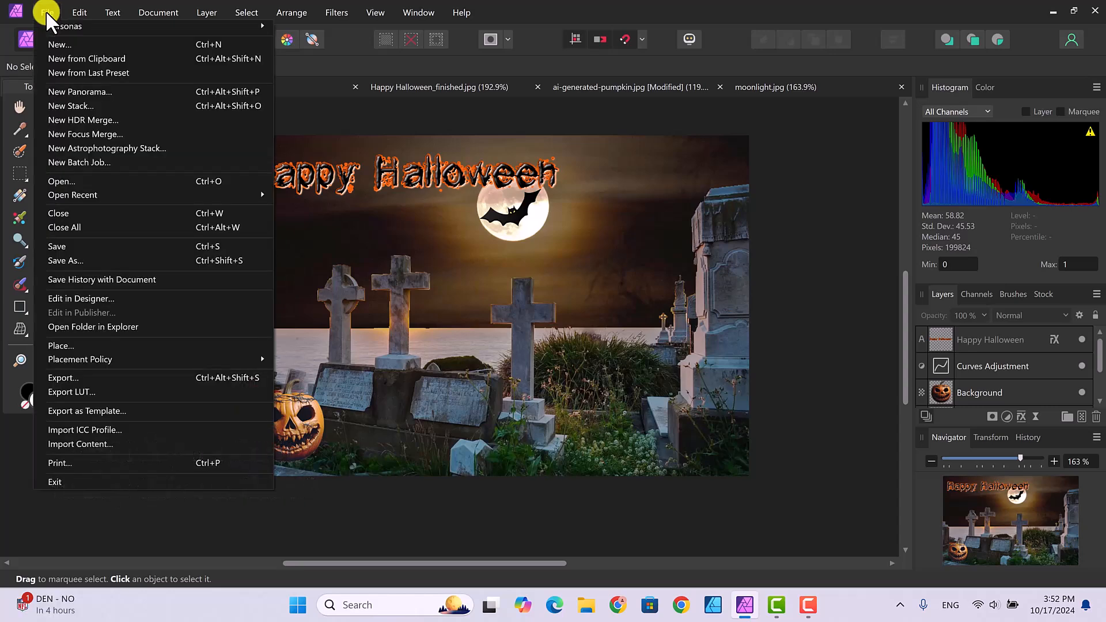
left_click(95, 377)
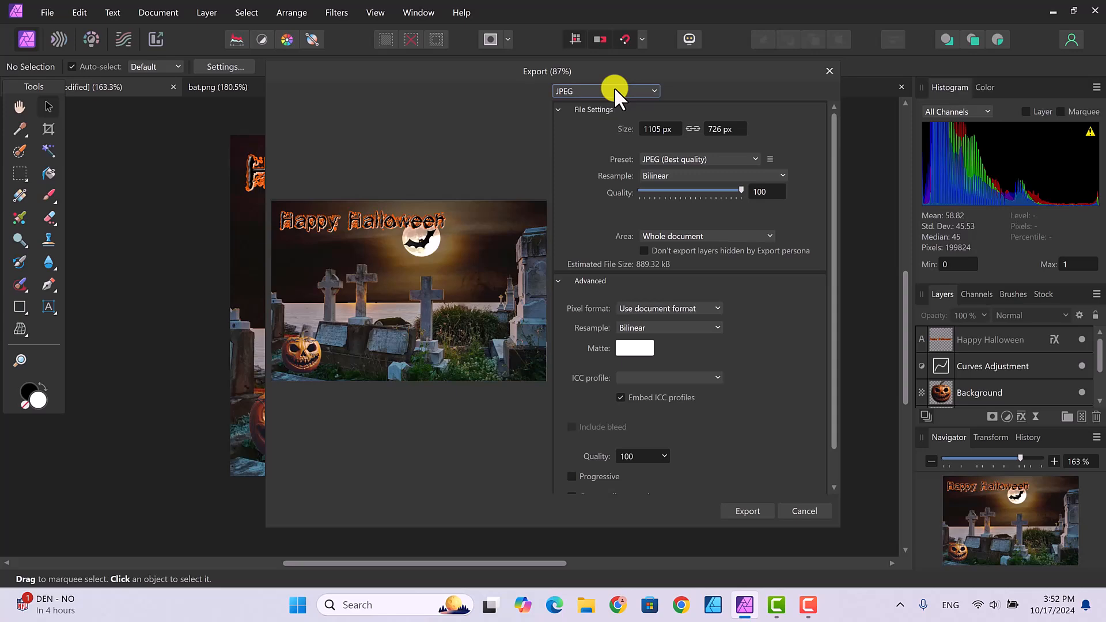
left_click(742, 509)
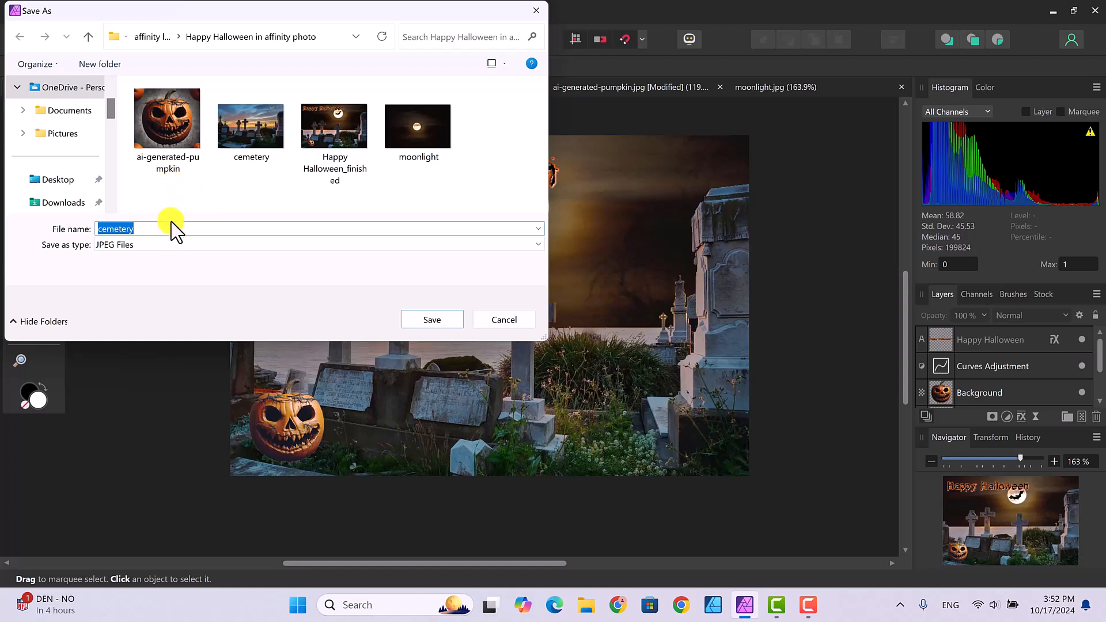
type("final halloween")
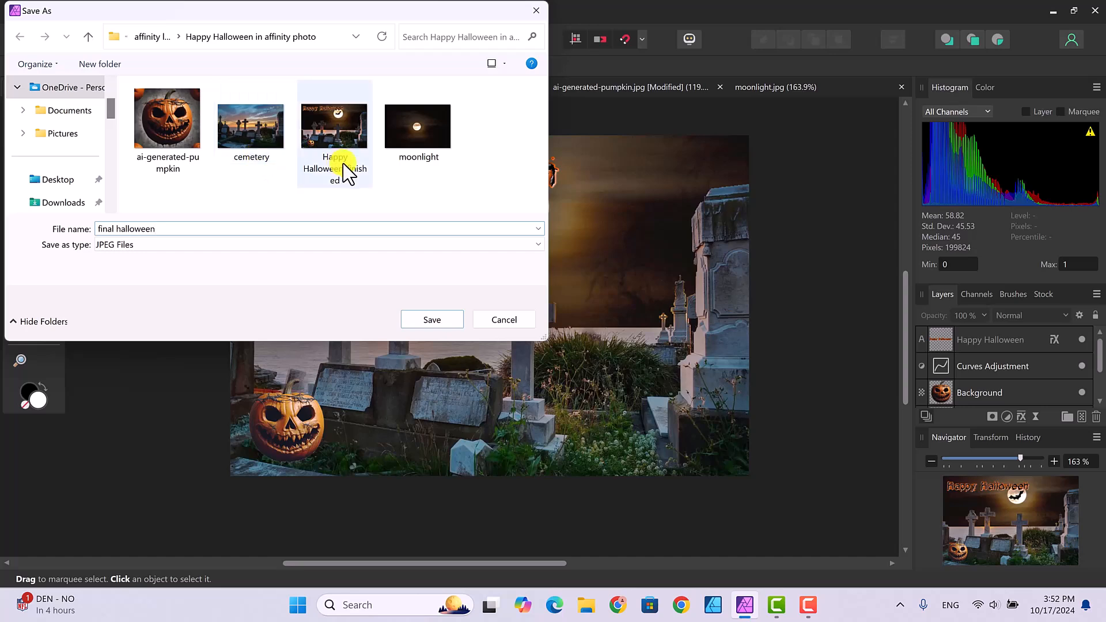
left_click(432, 320)
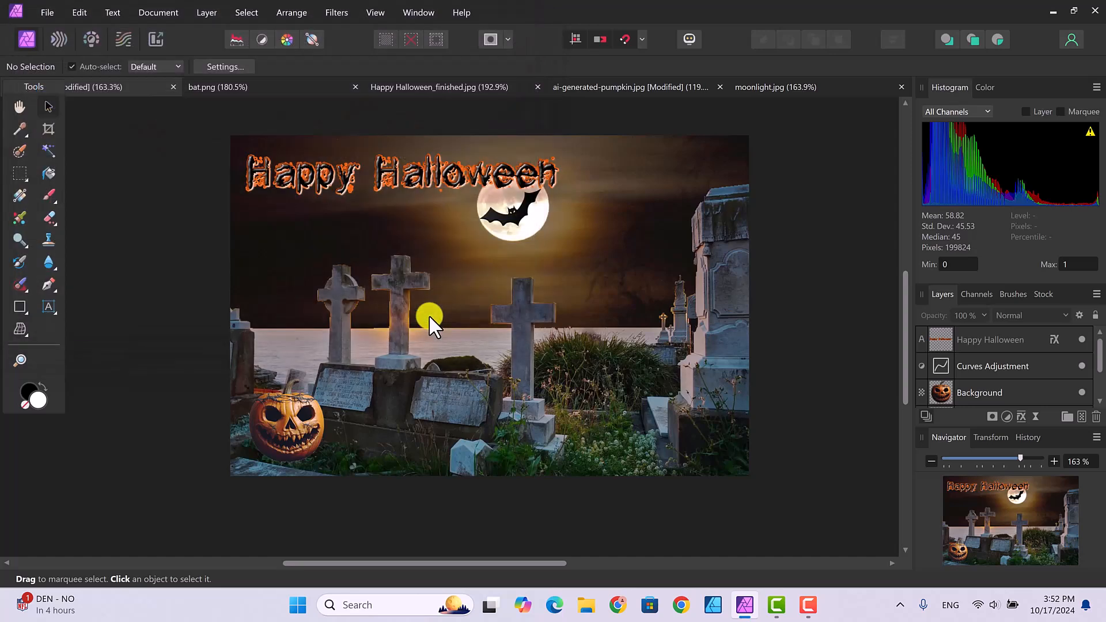